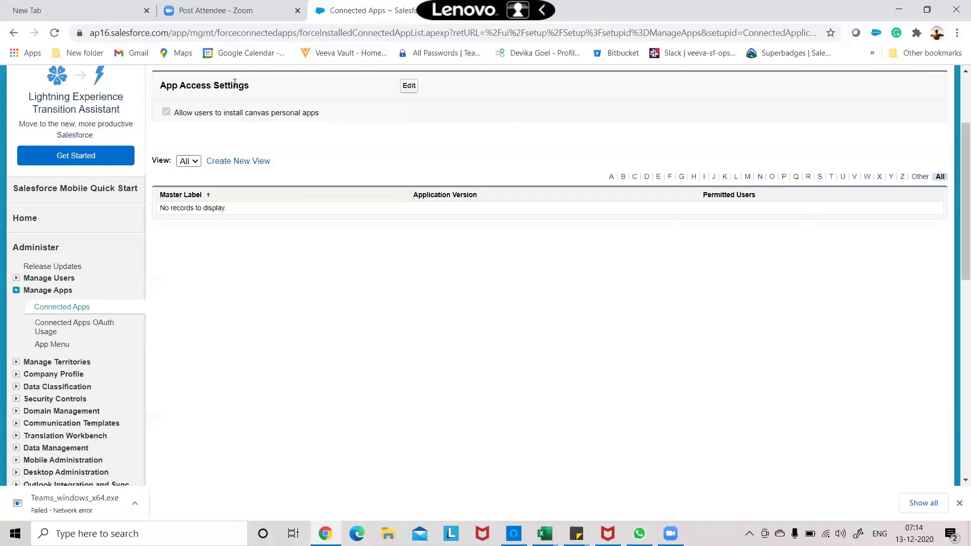
Review the Connected Apps page description and its App Access Settings, leaving the canvas personal apps option unsaved.
left_click(408, 86)
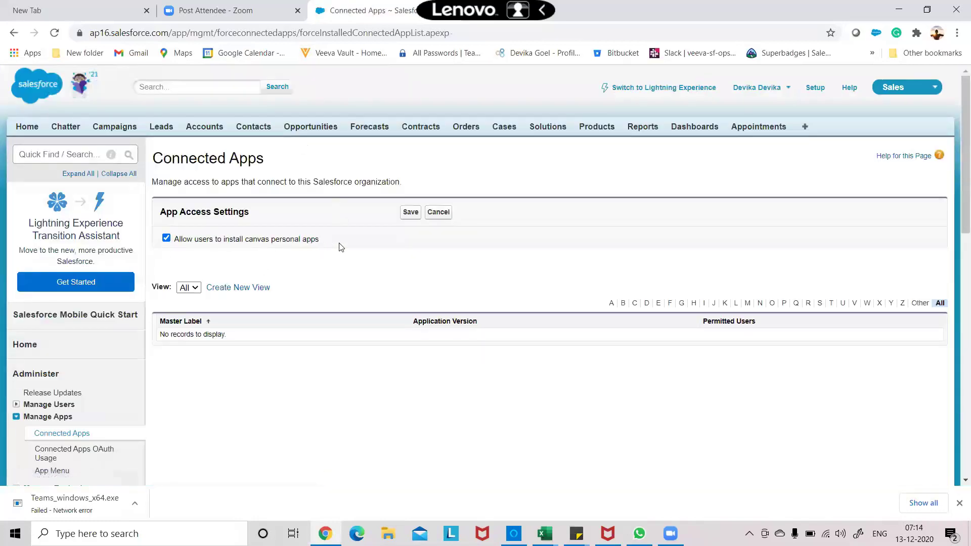
left_click(438, 212)
left_click_drag(156, 181, 416, 176)
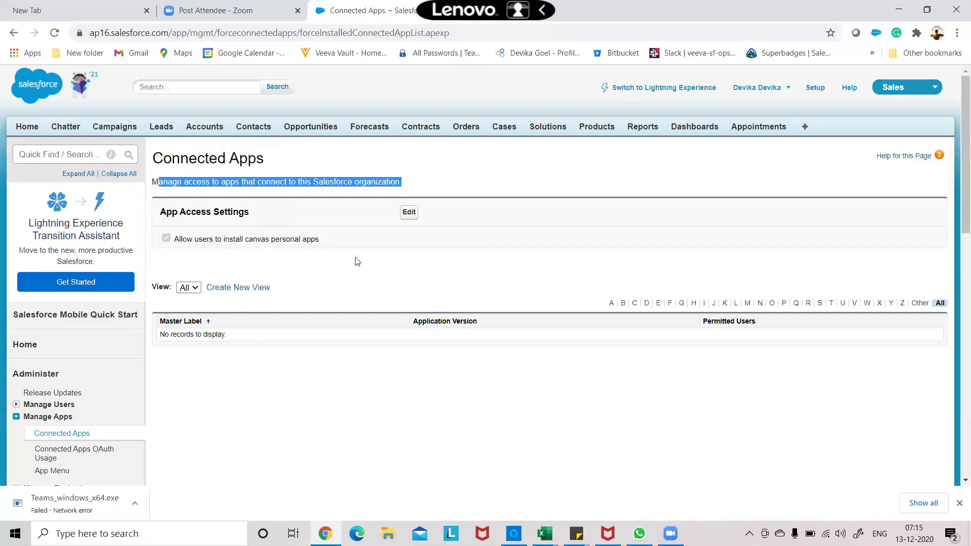
scroll(464, 481, "down", 2)
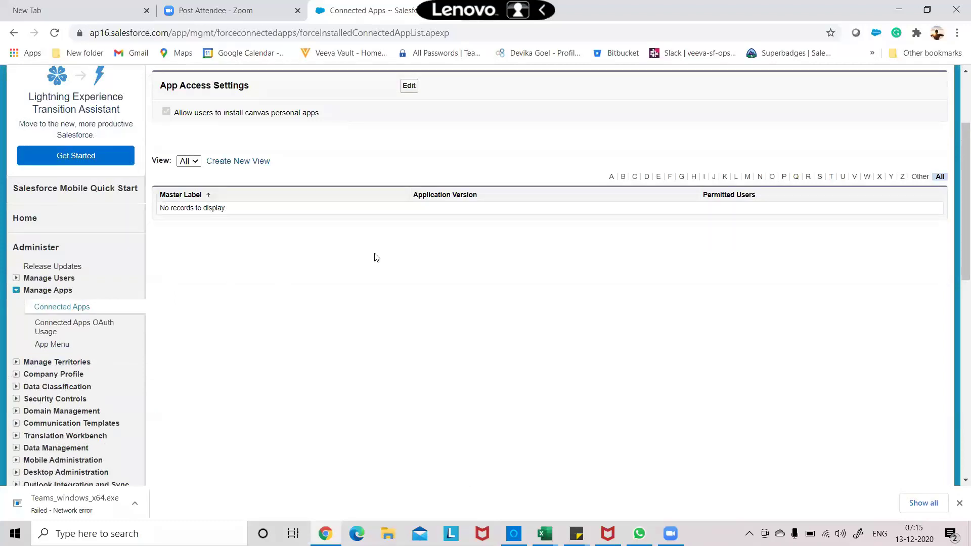
scroll(89, 156, "up", 3)
Find and open the Installed Packages setup page using the search term "ins".
left_click(88, 153)
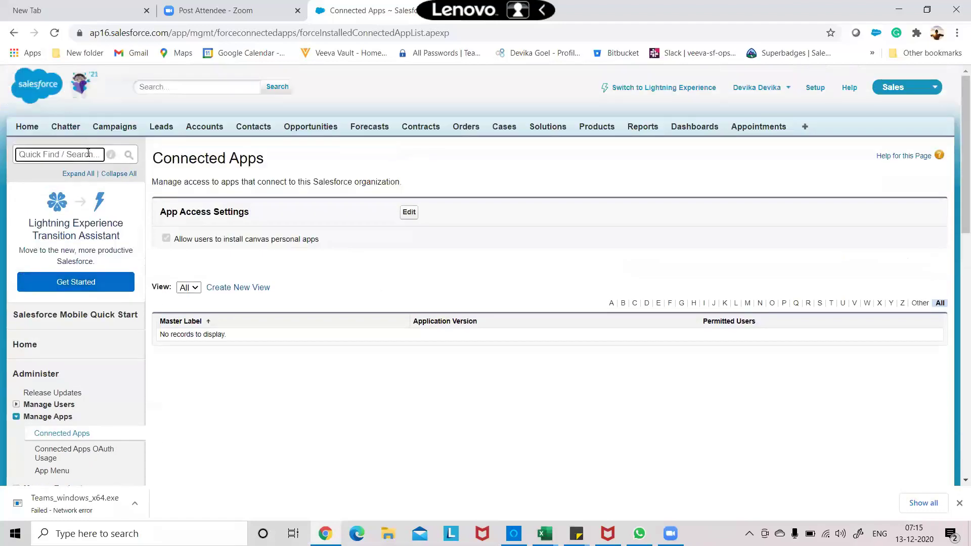
type("insa")
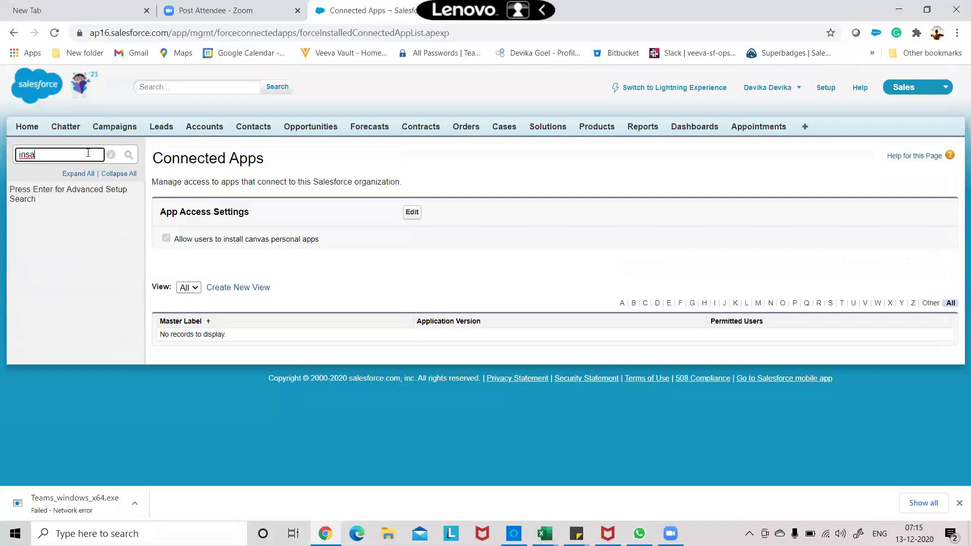
key("BackSpace")
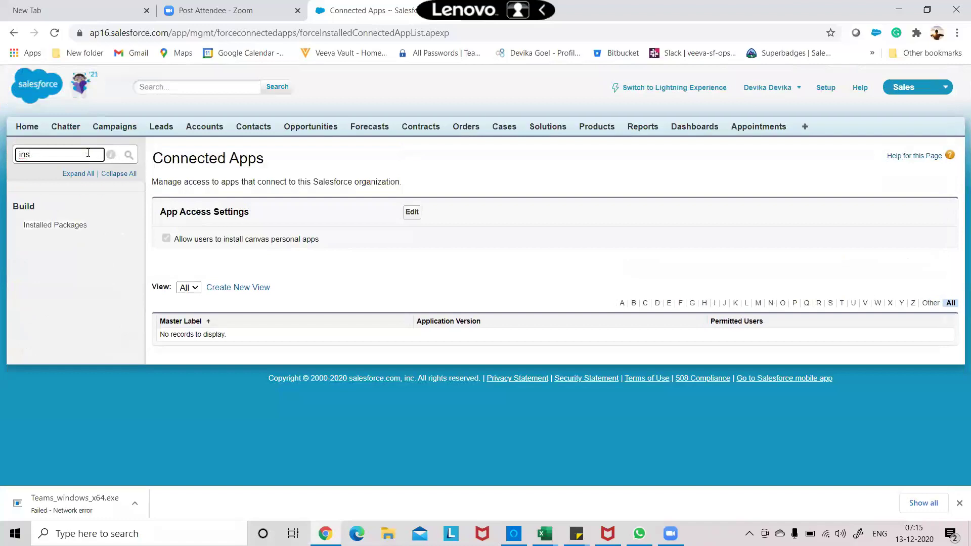
left_click(59, 226)
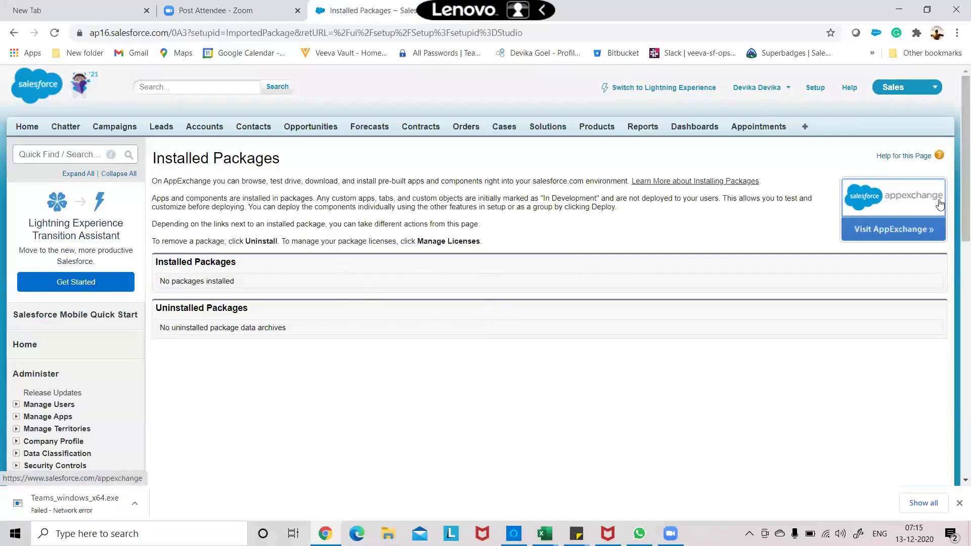
Search setup for "conn" and return to the Connected Apps page to review its app list.
left_click(57, 154)
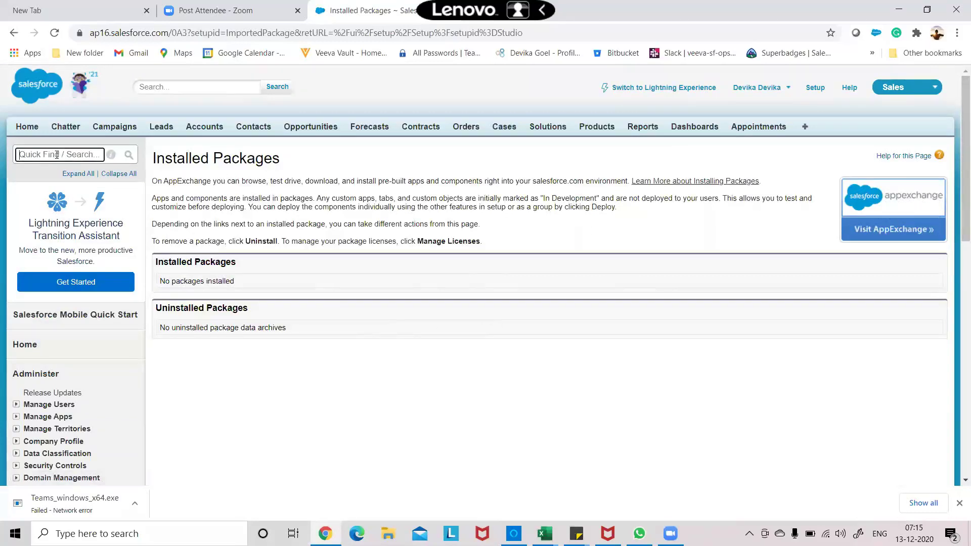
type("conn")
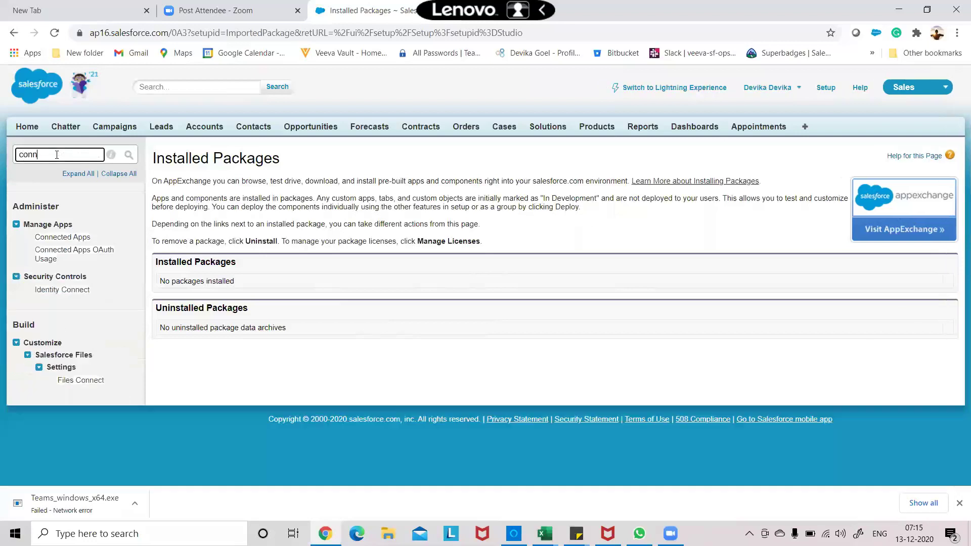
left_click(37, 240)
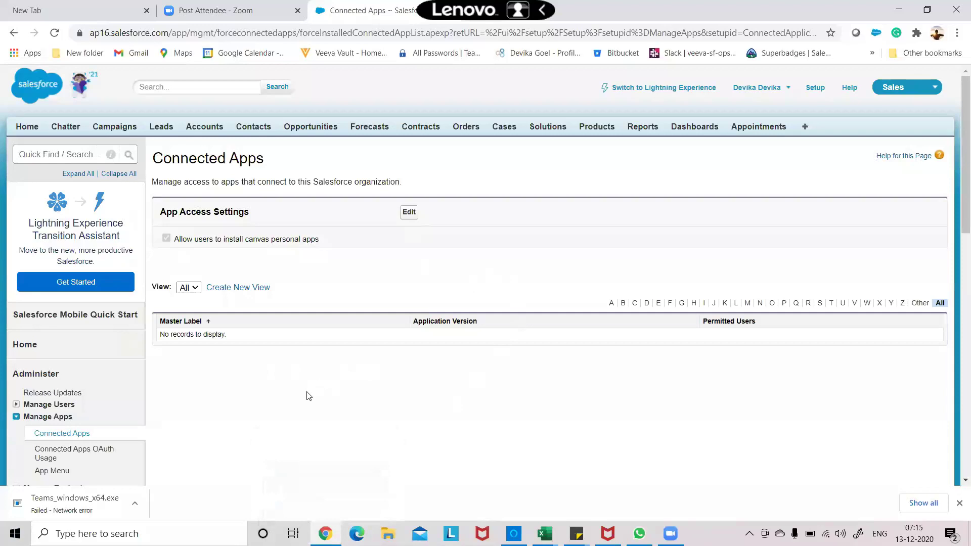
scroll(203, 387, "down", 3)
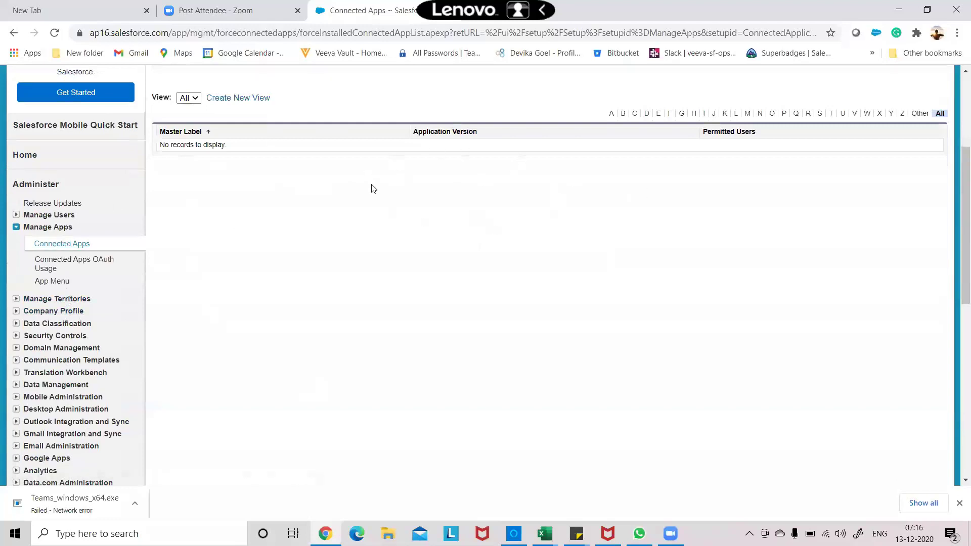
Examine the Salesforce Help entry on the Connected Apps OAuth Usage page and compare it with the Connected Apps page.
left_click(52, 267)
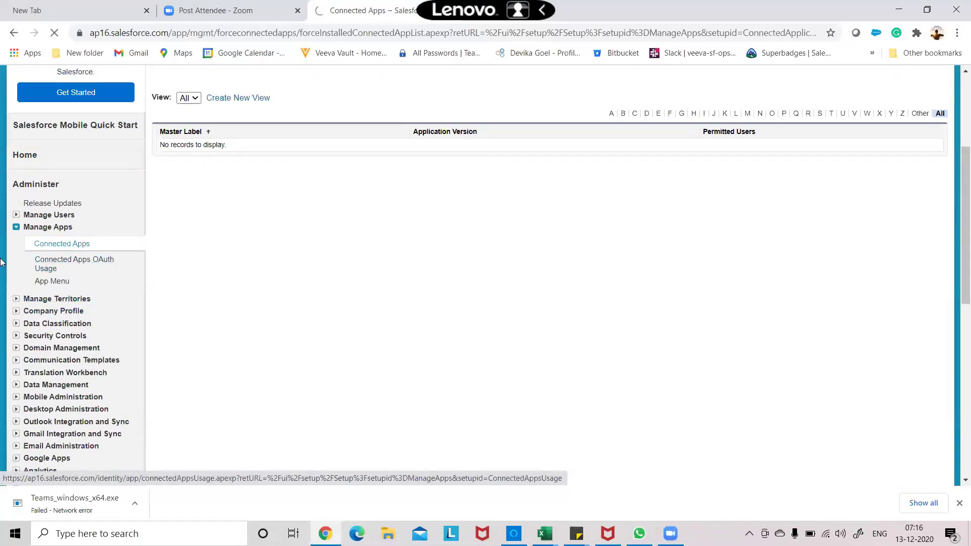
left_click(86, 264)
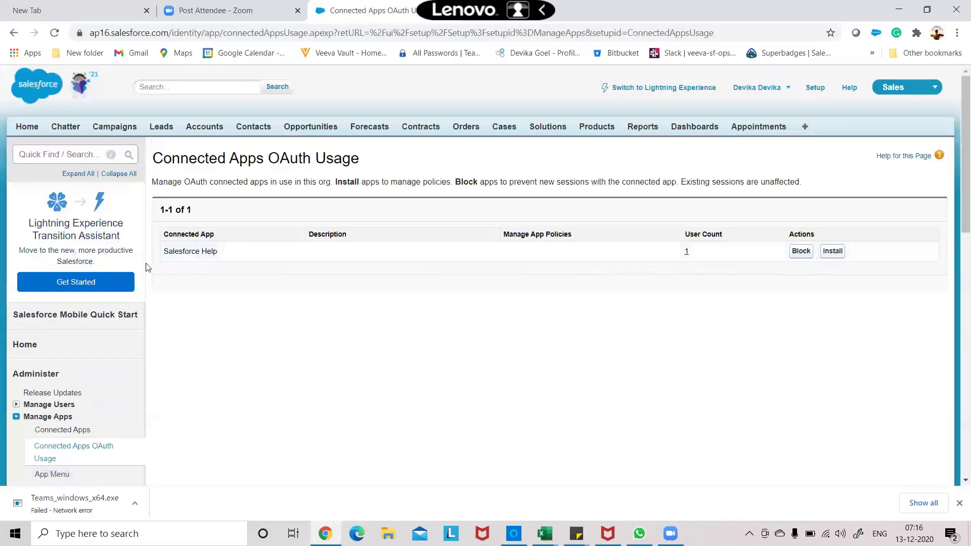
left_click_drag(165, 251, 218, 252)
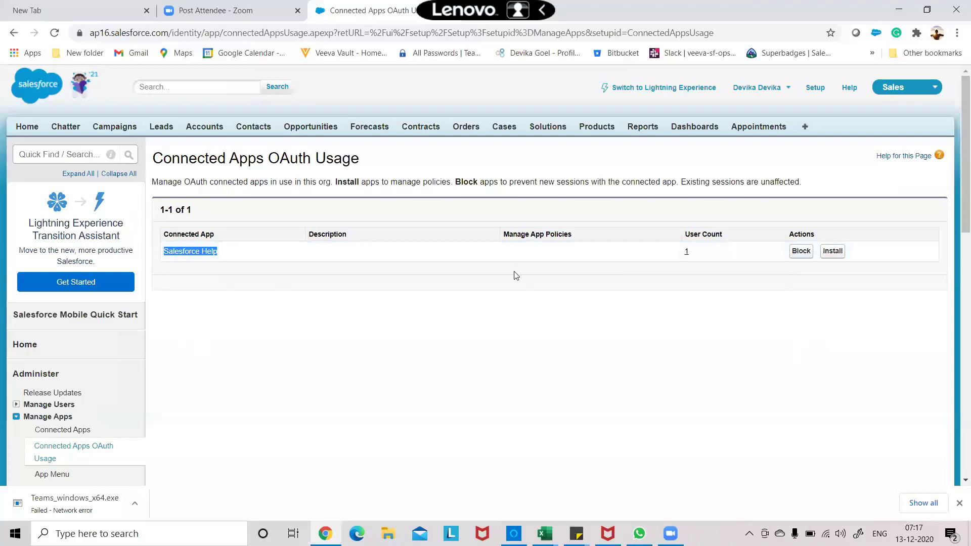
scroll(455, 304, "down", 2)
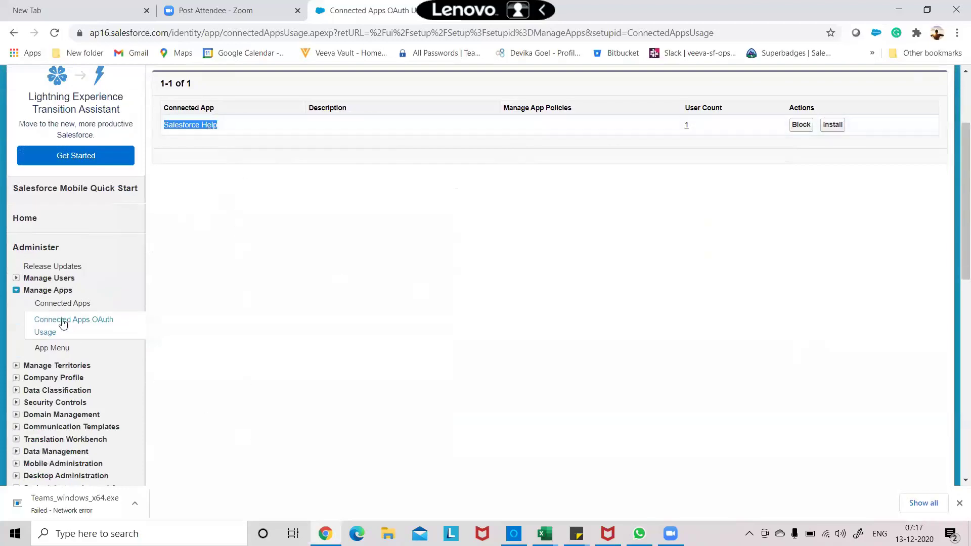
left_click(56, 303)
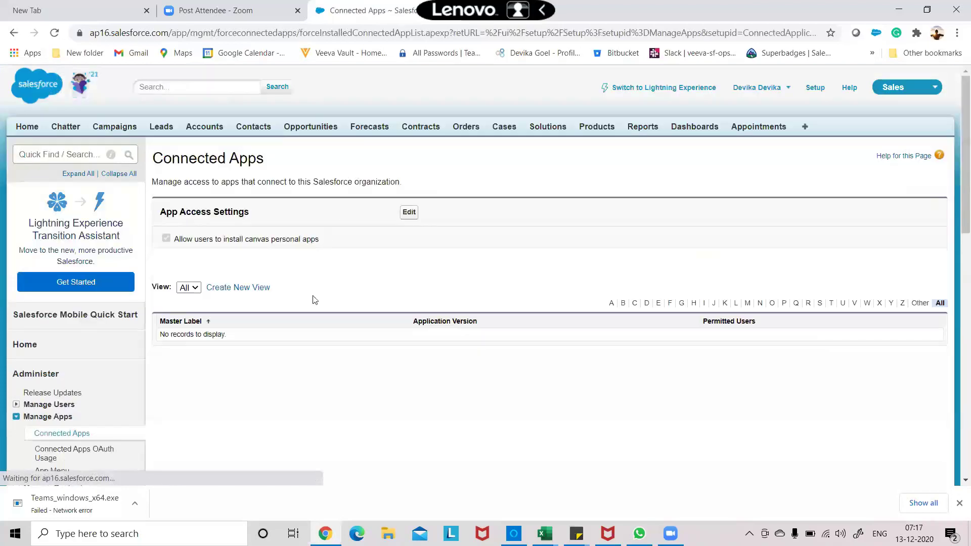
left_click(42, 456)
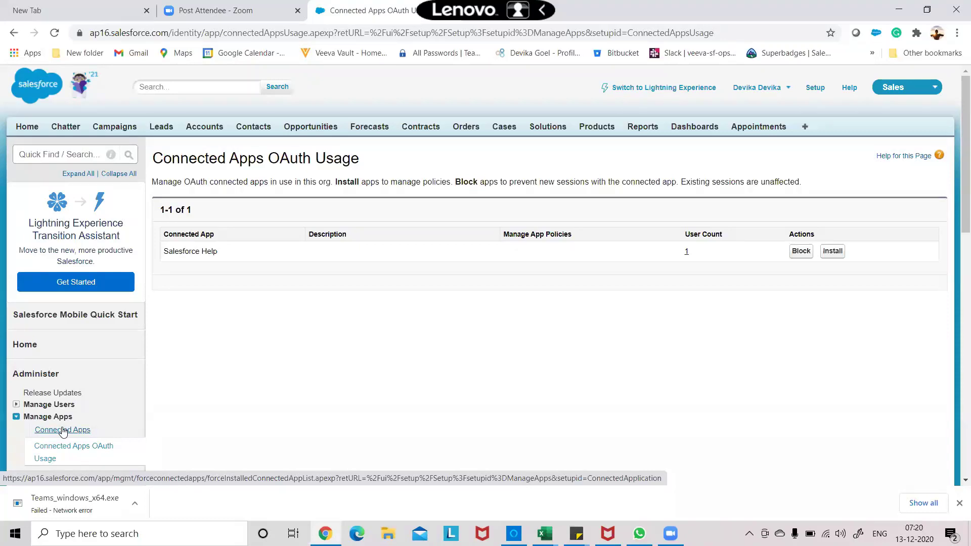
Open the App Menu setup page under Manage Apps and display the list of available apps for comparison.
scroll(86, 405, "down", 3)
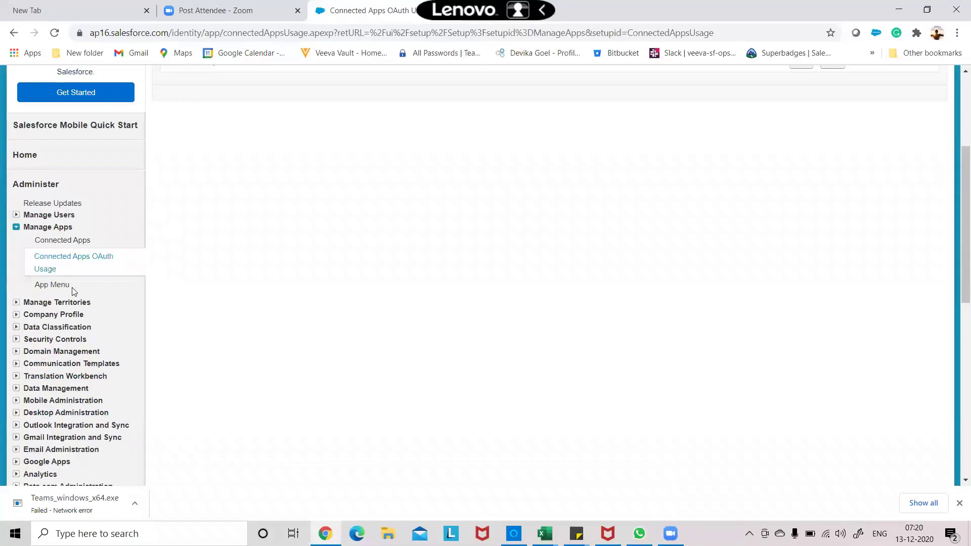
left_click(66, 285)
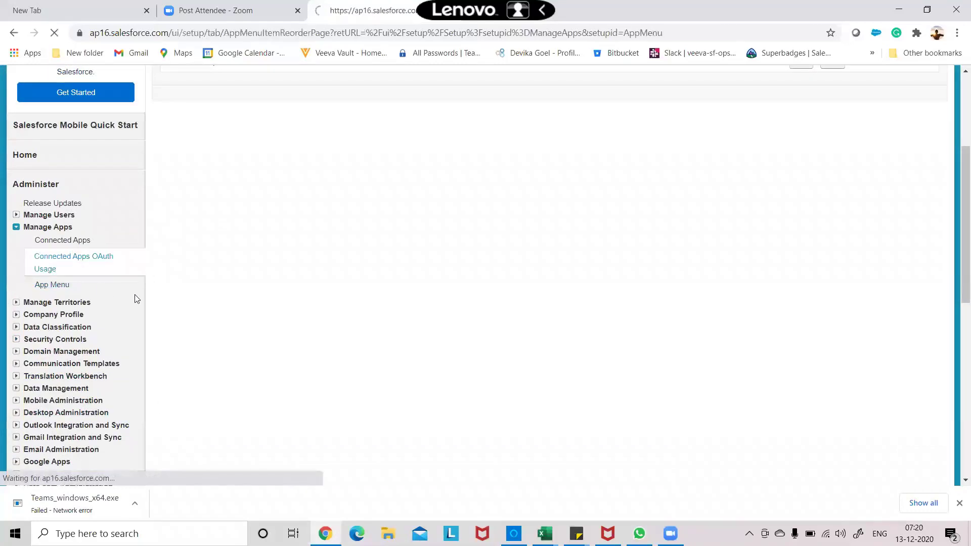
scroll(340, 241, "down", 3)
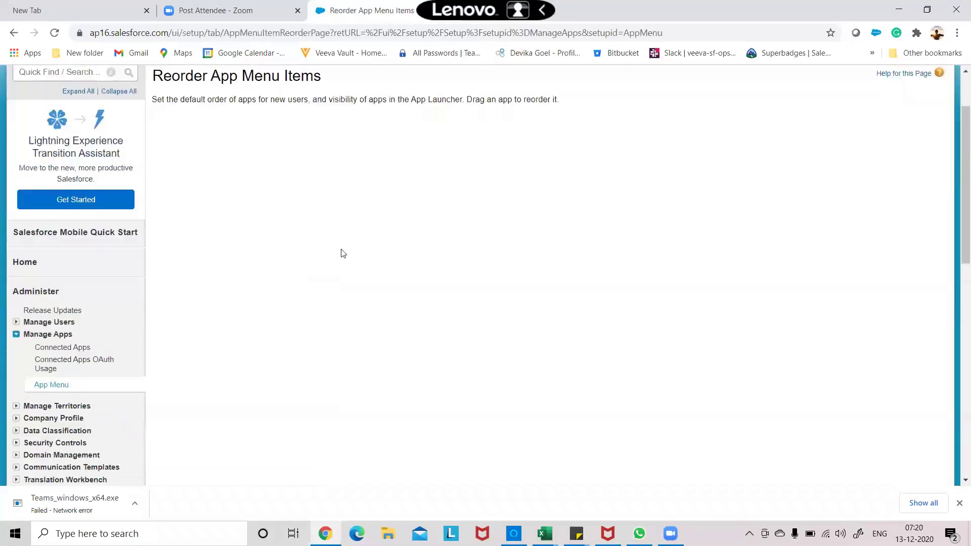
left_click(893, 87)
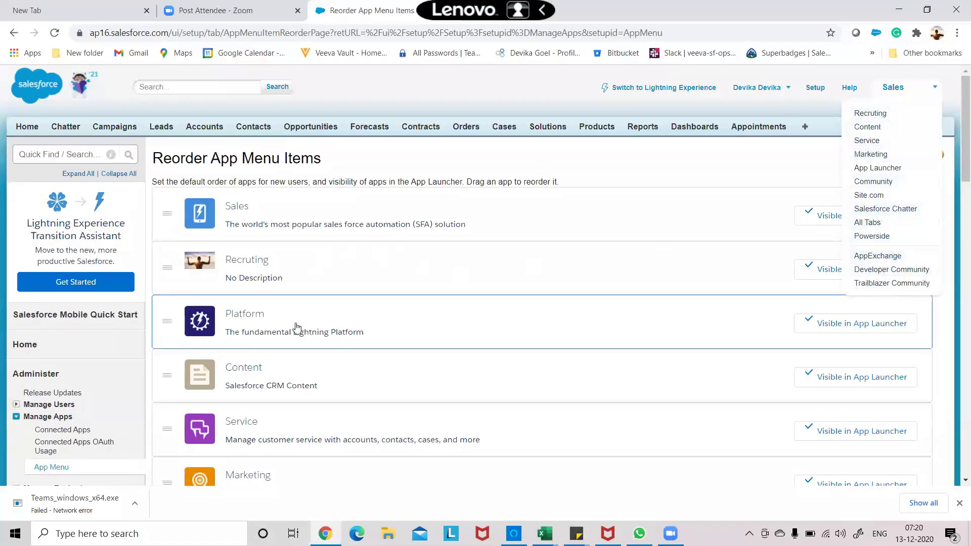
Reorder the app menu items so Marketing comes first and Platform sits below Service, and check the list of available apps.
left_click_drag(298, 326, 303, 266)
left_click_drag(289, 282, 283, 205)
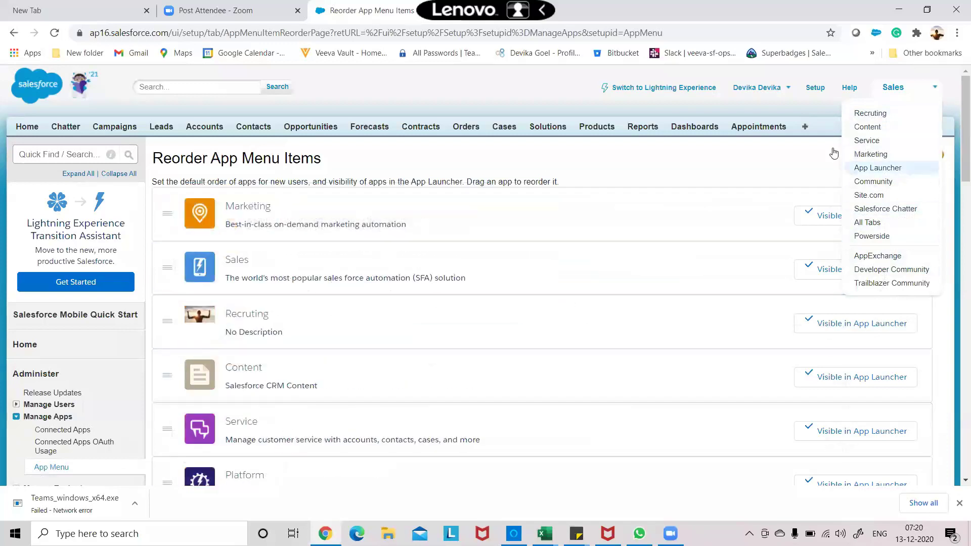
left_click(905, 92)
left_click(904, 95)
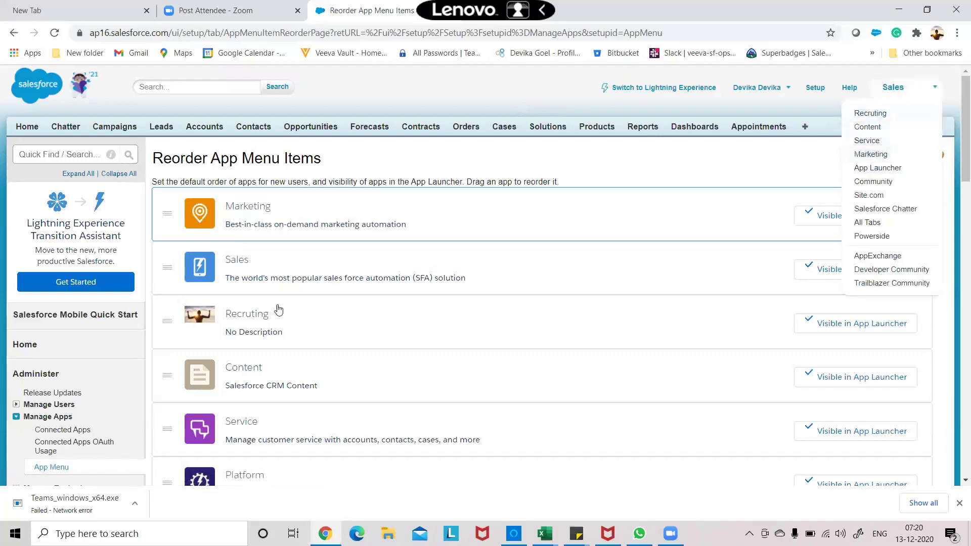
Look through the app menu items, and place App Launcher directly below Content and Platform directly above Service.
scroll(689, 386, "down", 10)
scroll(689, 386, "down", 10)
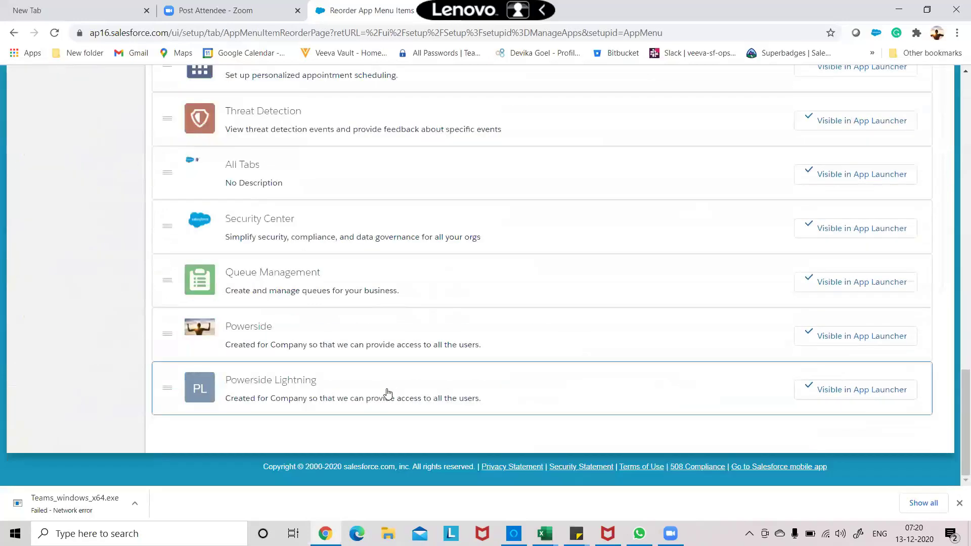
scroll(256, 389, "up", 11)
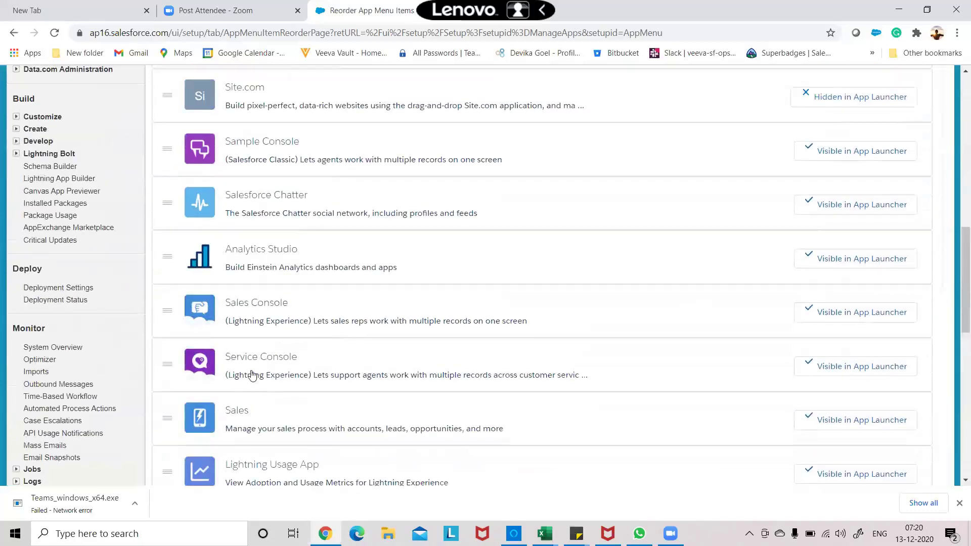
scroll(245, 374, "up", 8)
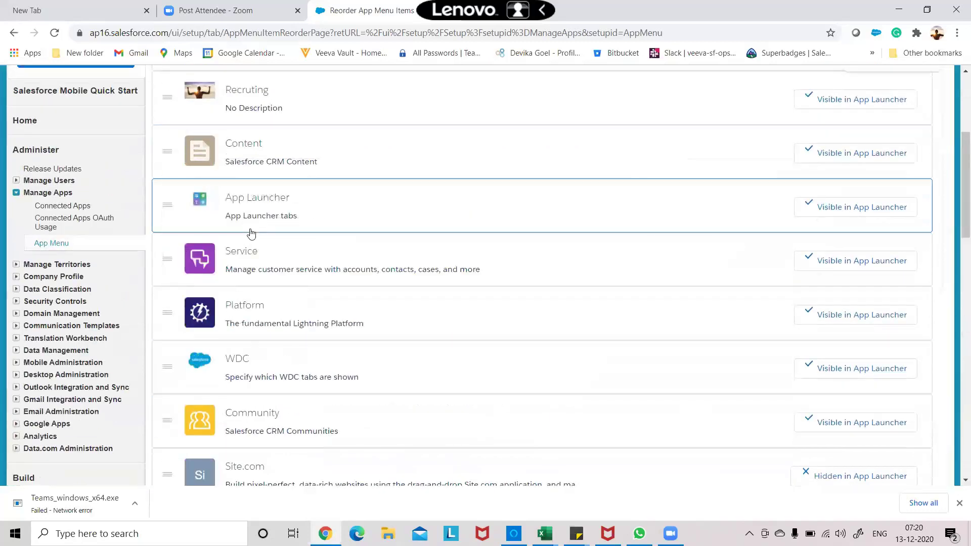
left_click_drag(253, 264, 260, 336)
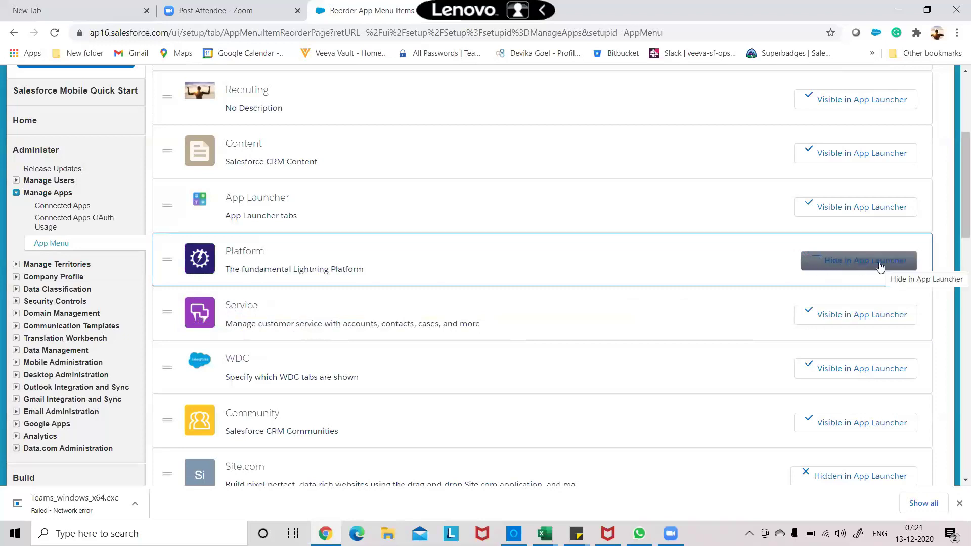
Compare the reordered app menu items and their App Launcher visibility with the list of available apps.
scroll(881, 263, "up", 1)
scroll(881, 263, "up", 4)
left_click(935, 87)
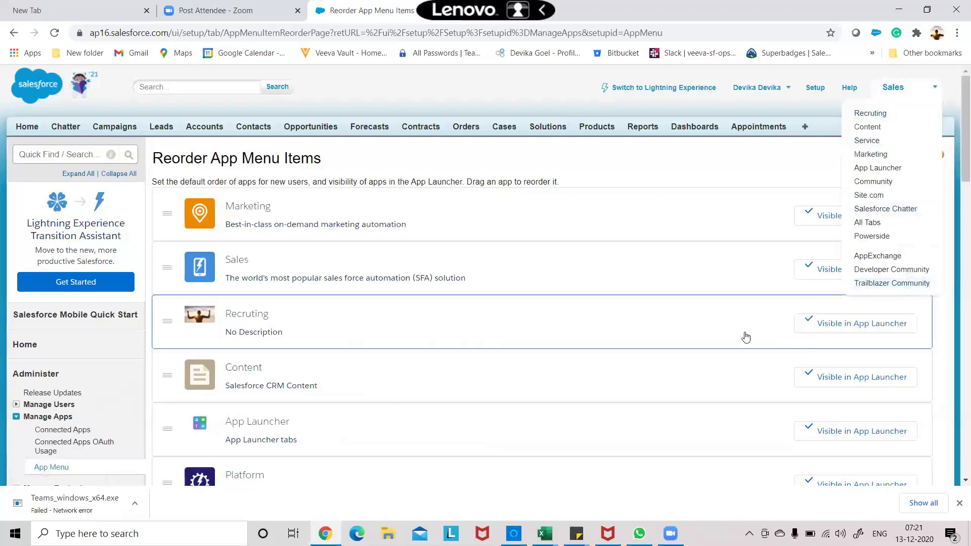
left_click(704, 160)
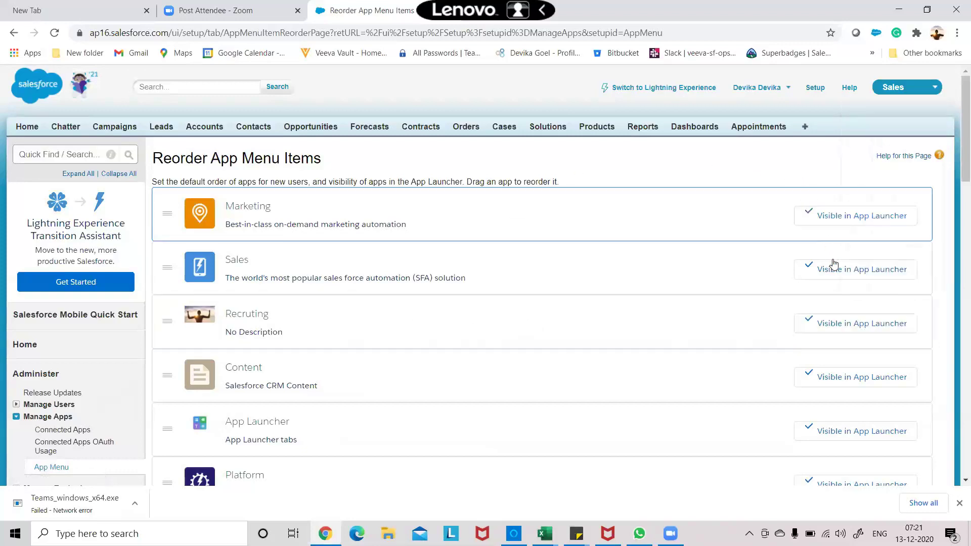
left_click(891, 90)
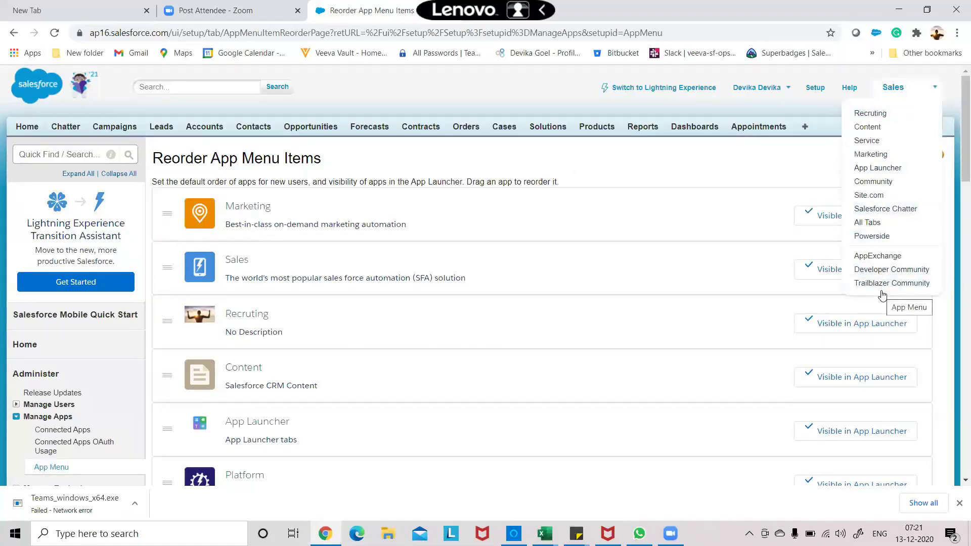
left_click(716, 152)
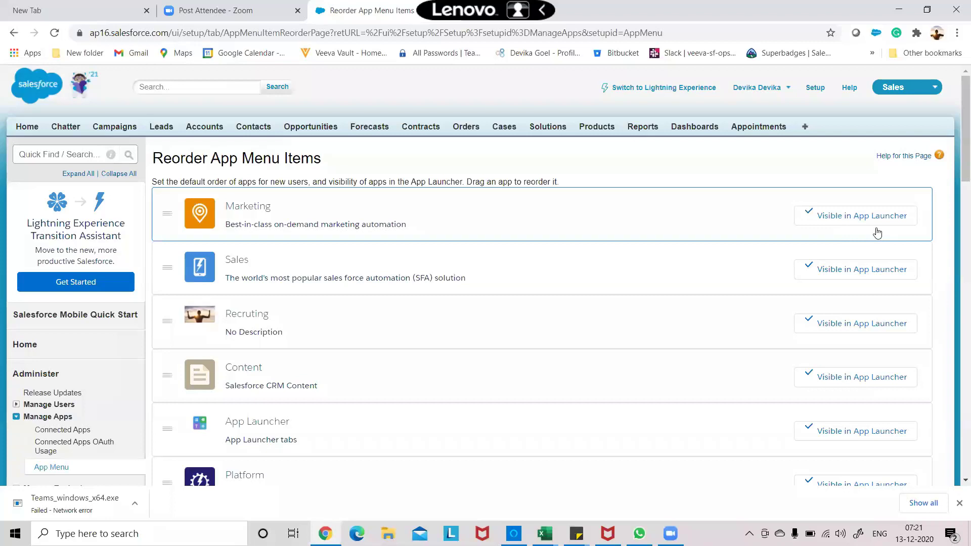
left_click(900, 85)
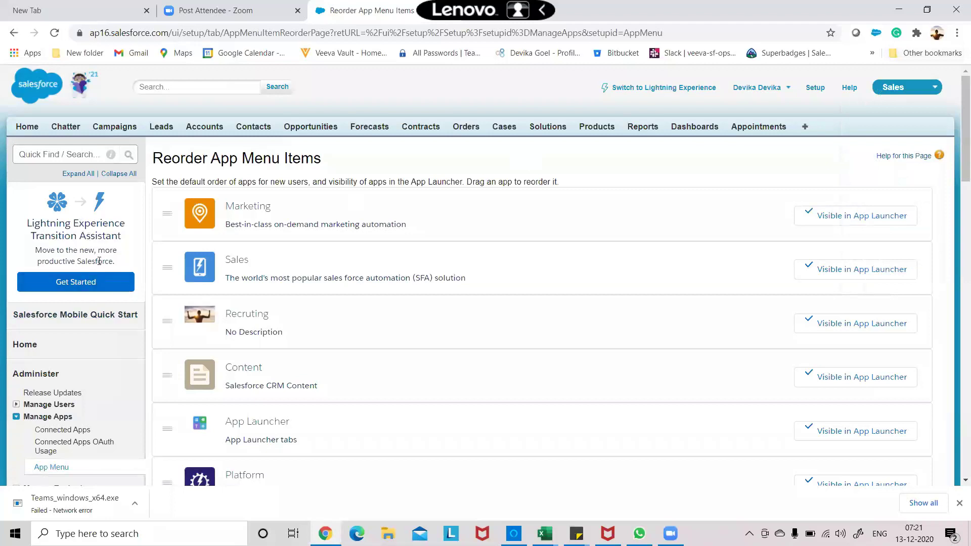
scroll(105, 275, "down", 3)
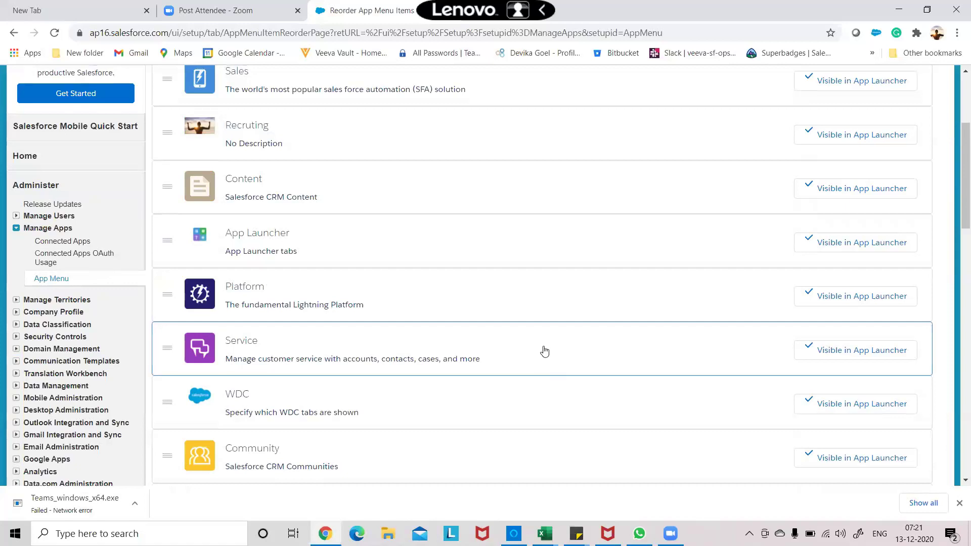
scroll(544, 349, "up", 4)
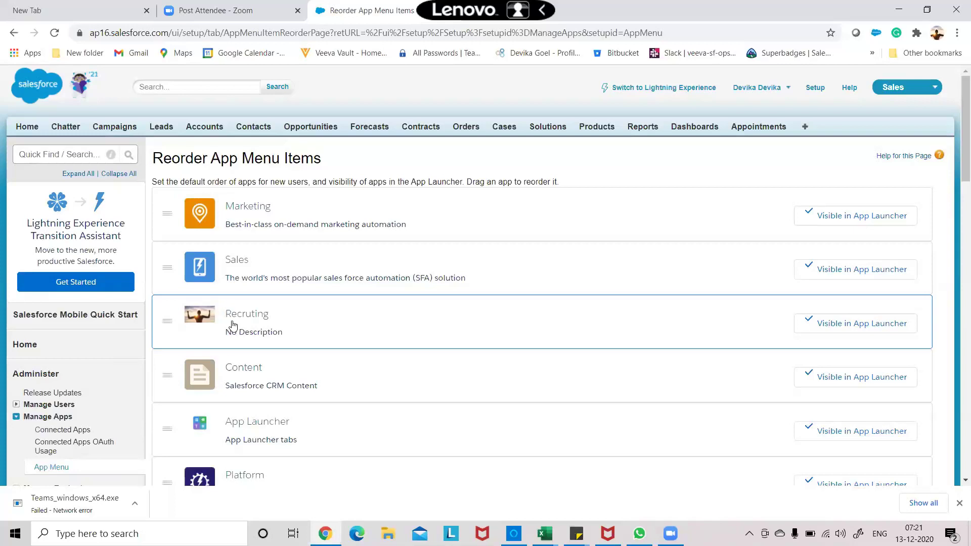
scroll(54, 390, "down", 4)
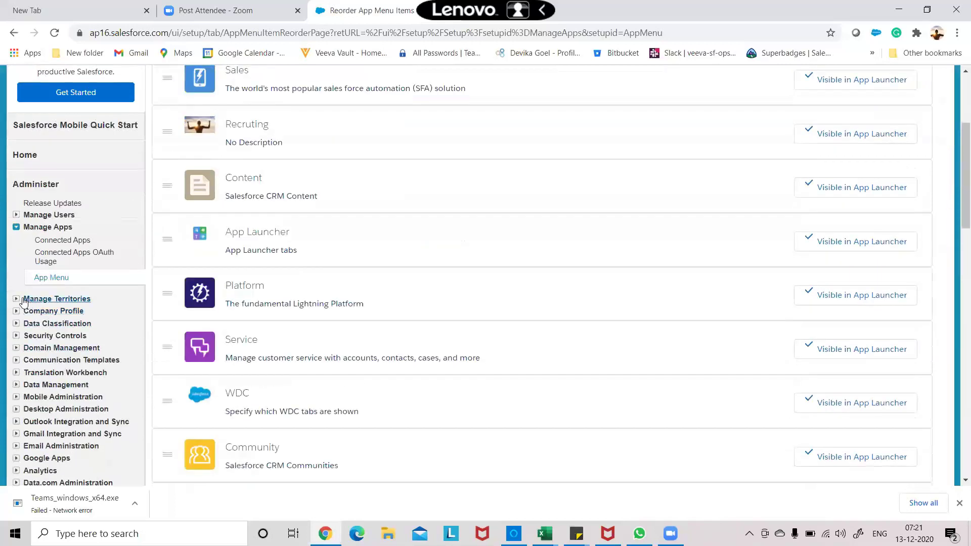
Collapse Manage Apps, open the Manage Territories settings page, and look over the default access levels and opportunity territory assignment options.
left_click(16, 226)
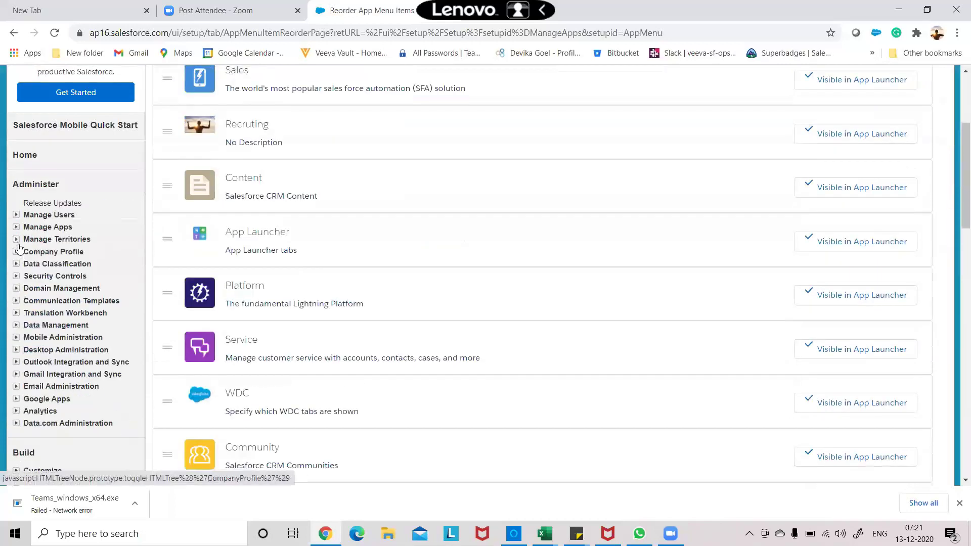
left_click(16, 240)
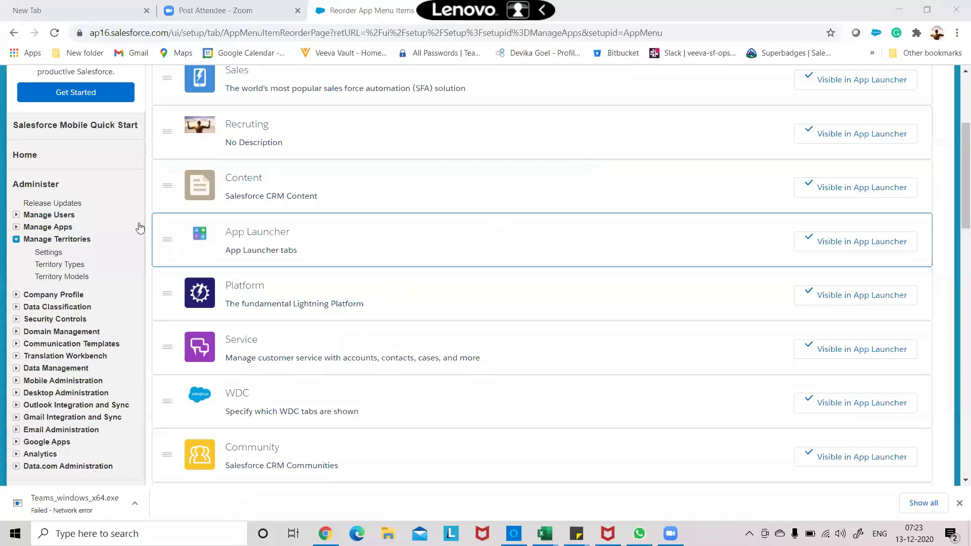
left_click(55, 252)
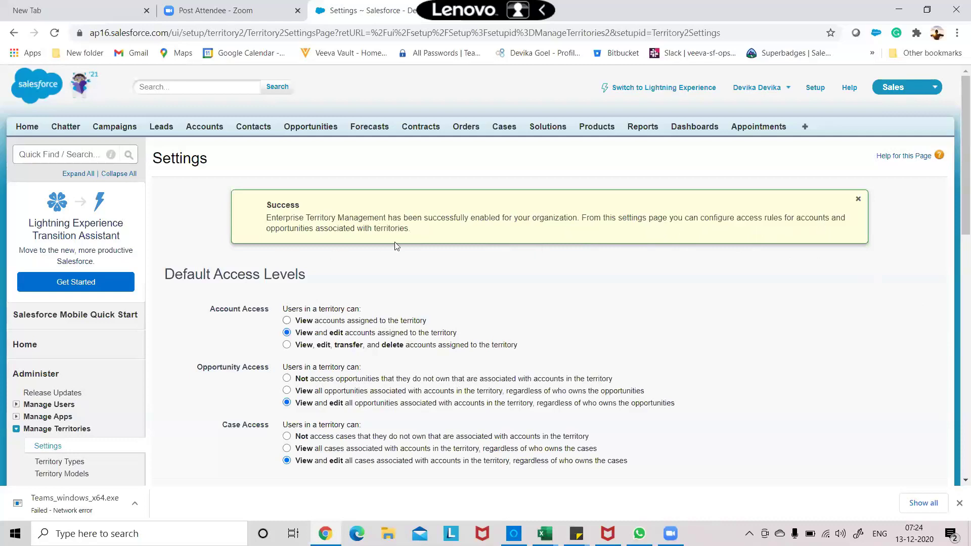
scroll(429, 267, "down", 5)
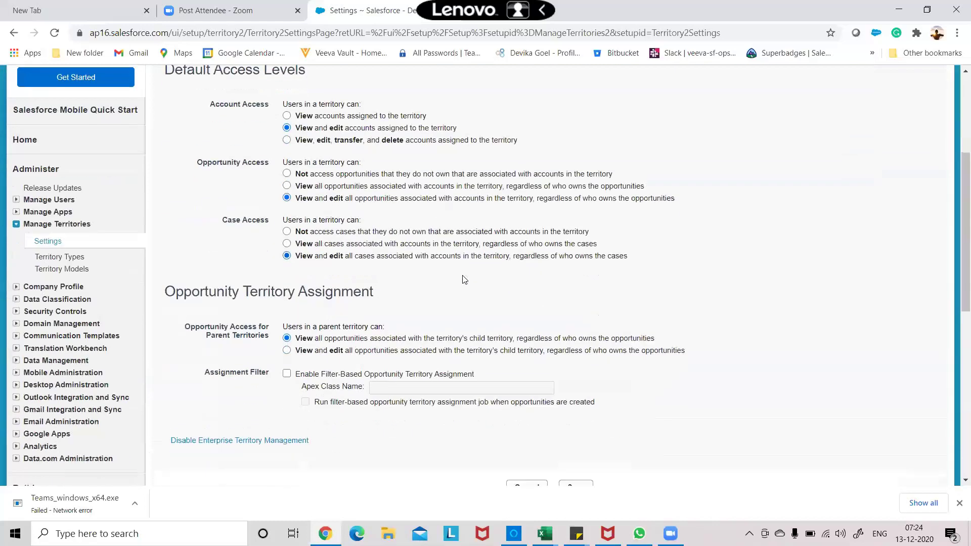
scroll(280, 309, "up", 2)
scroll(281, 309, "up", 1)
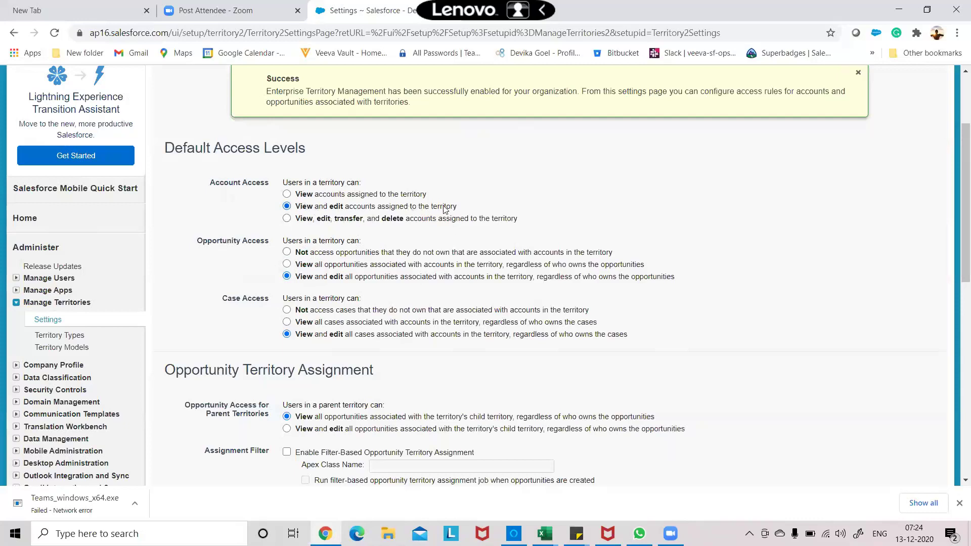
Compare the Account Access options, trying the view, edit, transfer and delete level and returning to View and edit.
left_click_drag(362, 220, 426, 222)
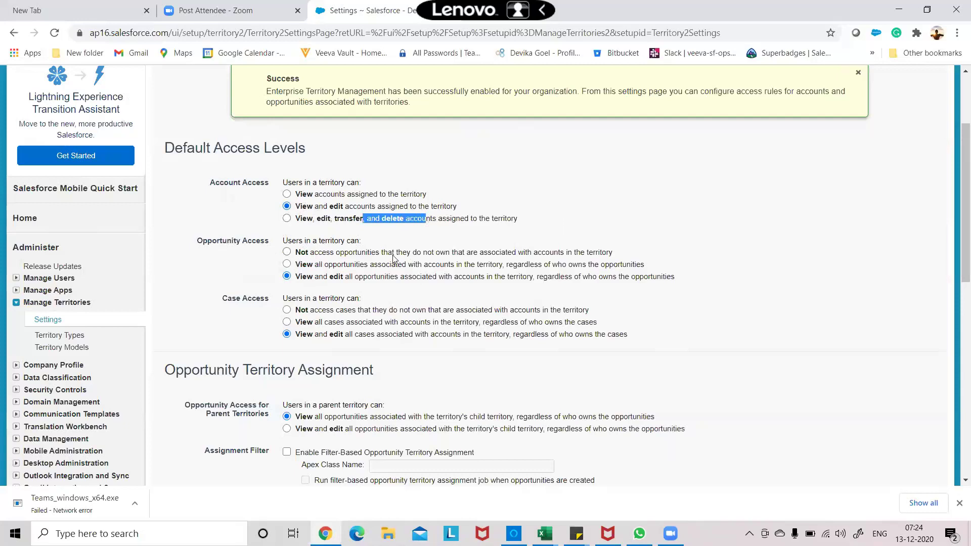
left_click(336, 218)
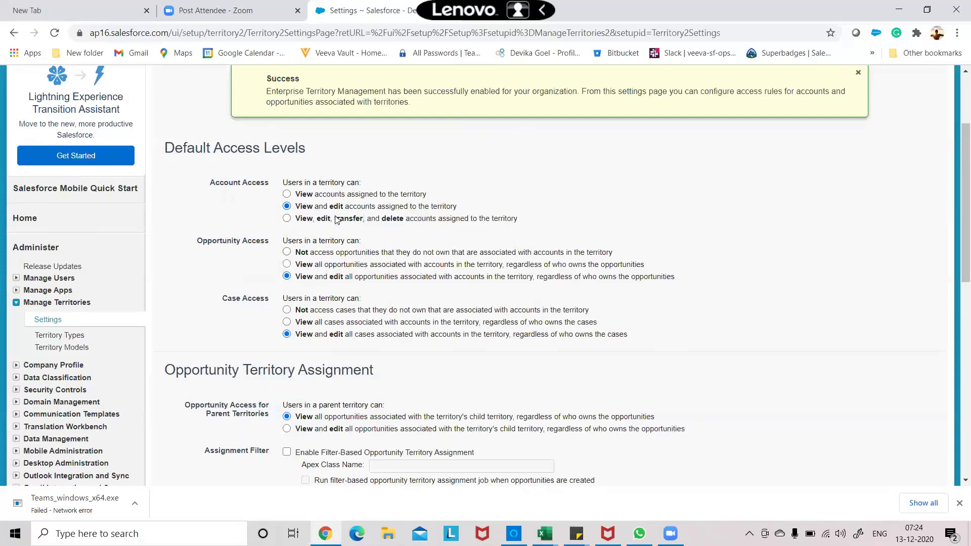
left_click_drag(334, 218, 454, 217)
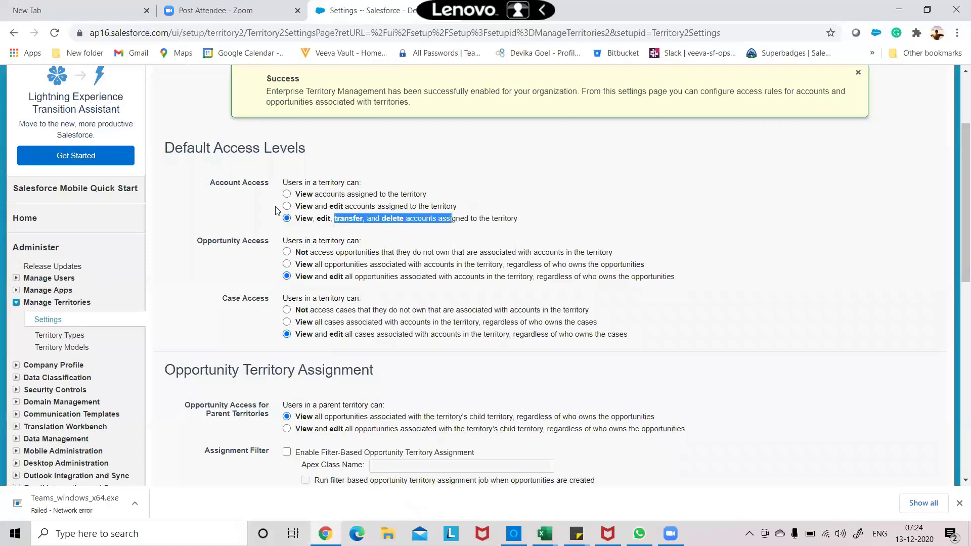
left_click(310, 207)
left_click_drag(295, 208, 511, 206)
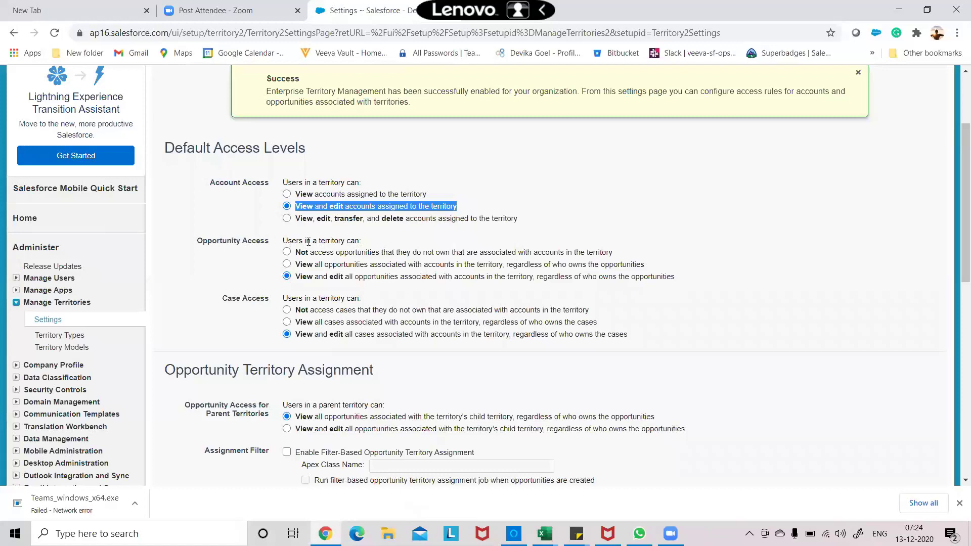
left_click_drag(336, 218, 433, 227)
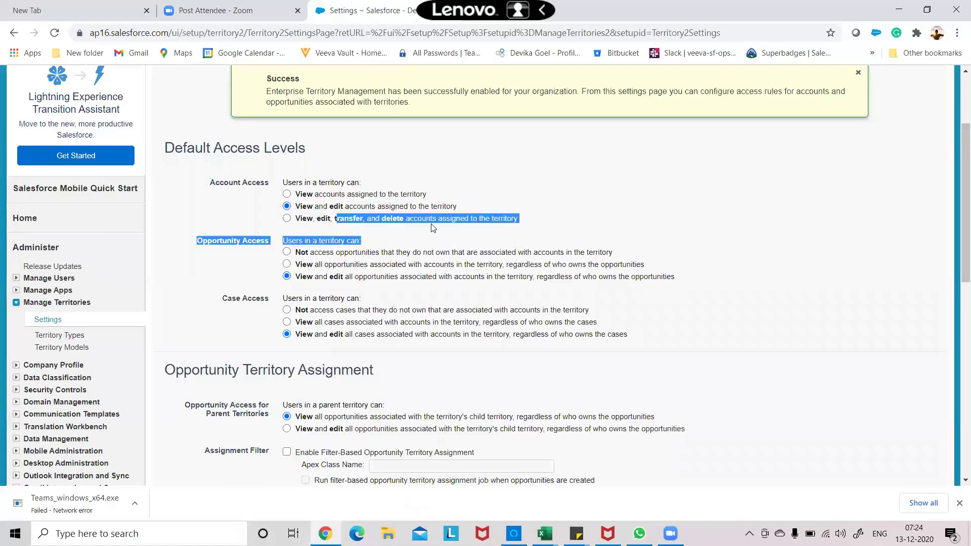
left_click(378, 226)
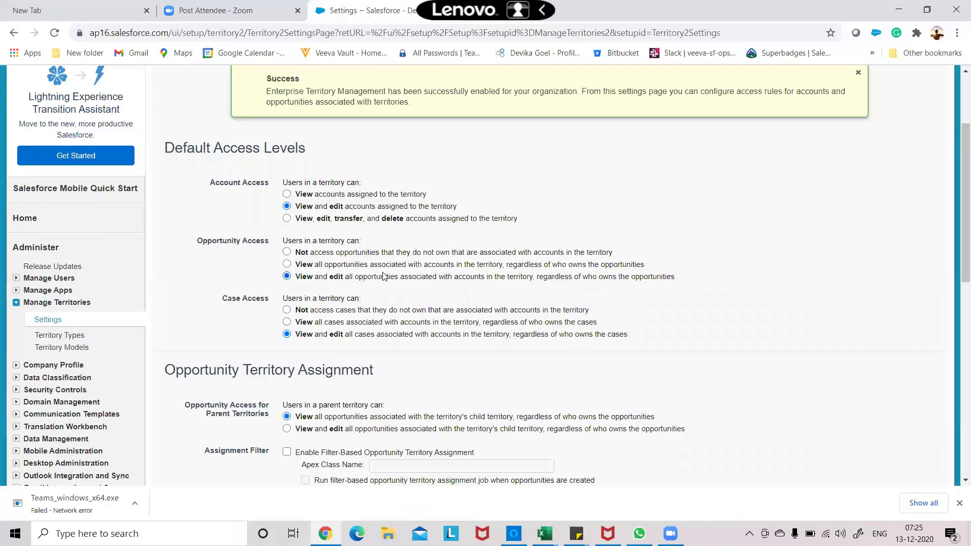
Examine the Opportunity Access and Case Access options and compare them with Account Access under Default Access Levels.
left_click_drag(395, 276, 734, 275)
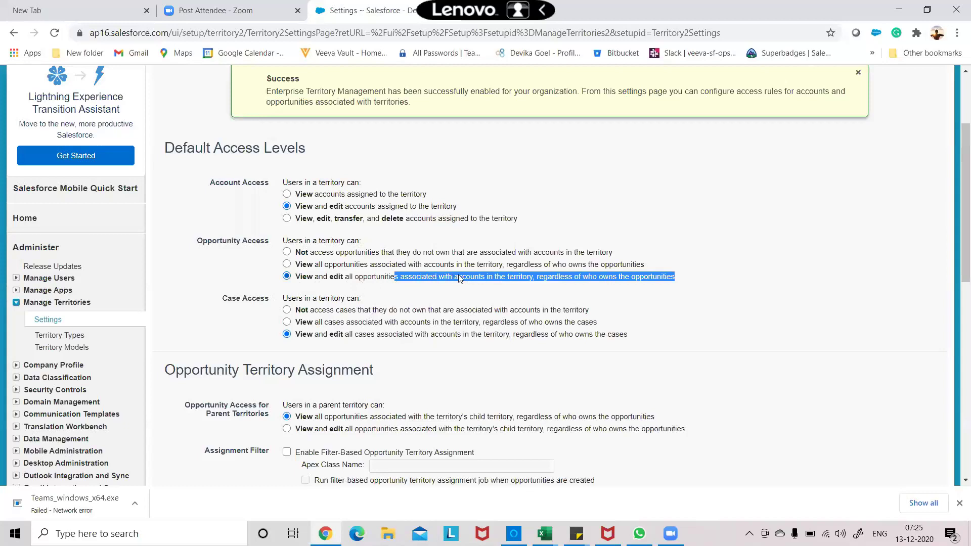
left_click_drag(458, 277, 479, 279)
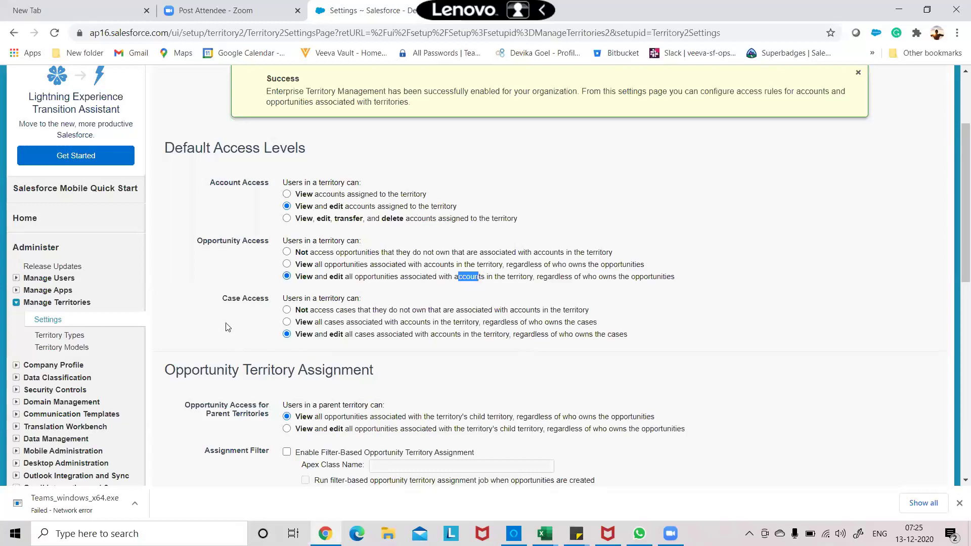
left_click_drag(222, 299, 284, 296)
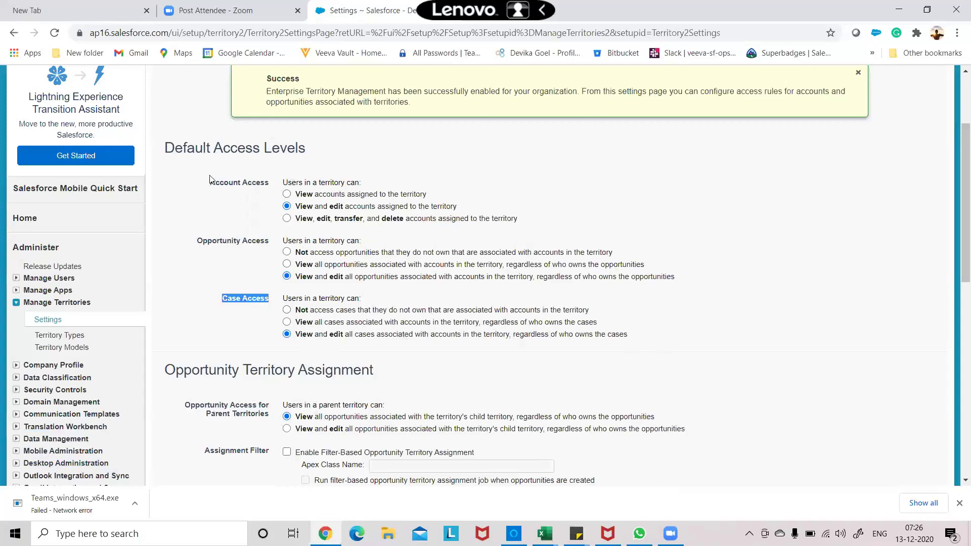
left_click_drag(247, 183, 278, 183)
left_click(278, 183)
left_click_drag(206, 242, 303, 243)
left_click_drag(221, 300, 295, 295)
left_click_drag(203, 186, 271, 185)
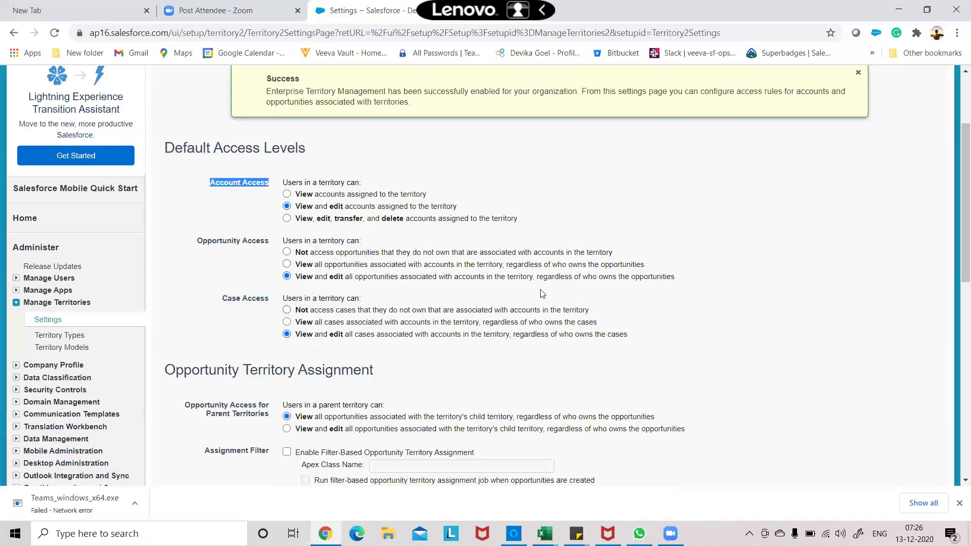
Review the Opportunity Territory Assignment section and the Disable Enterprise Territory Management option, rechecking the default access levels.
scroll(542, 293, "down", 4)
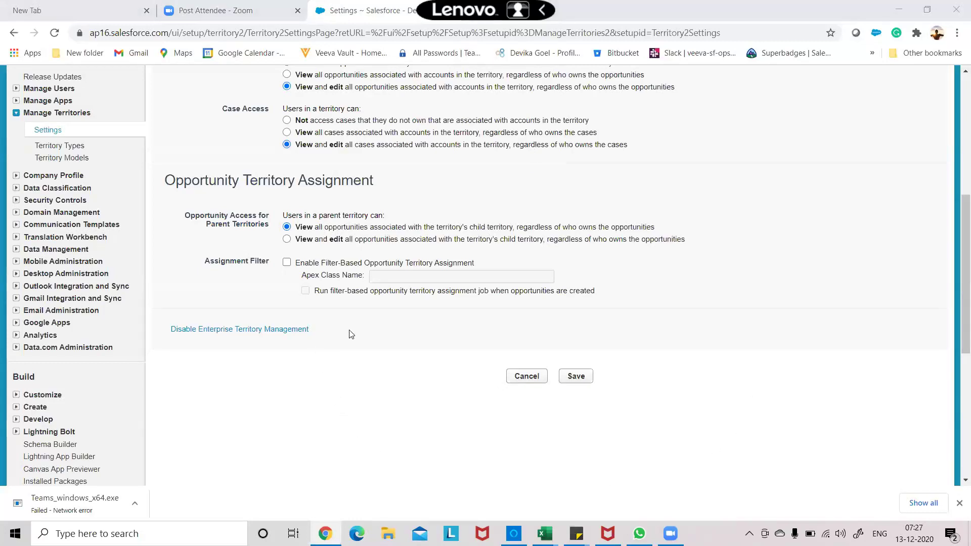
left_click_drag(309, 329, 155, 332)
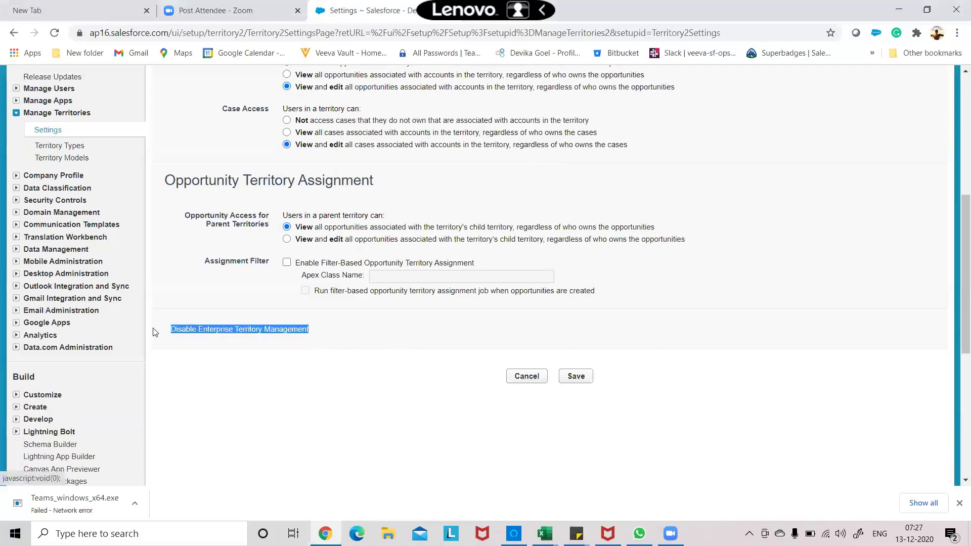
left_click(228, 399)
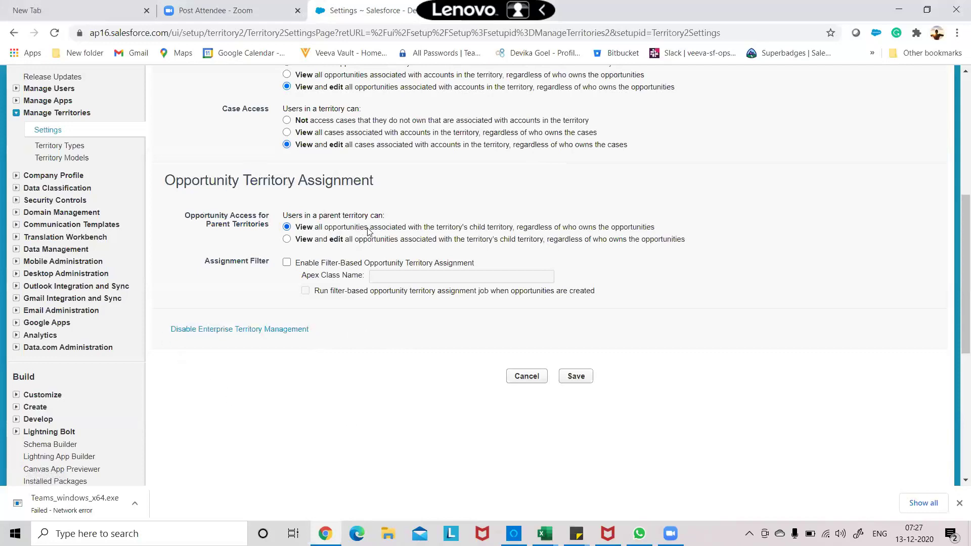
scroll(368, 231, "up", 5)
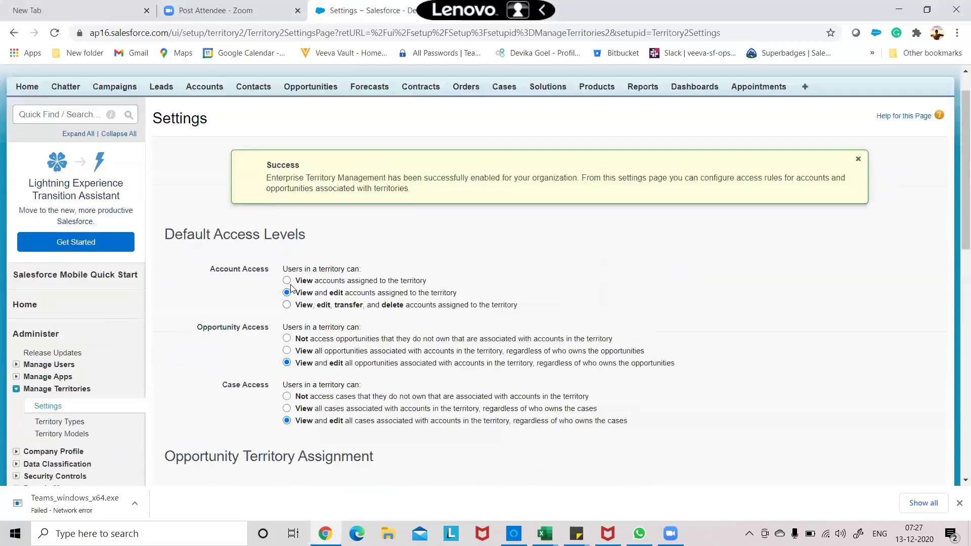
scroll(287, 268, "down", 6)
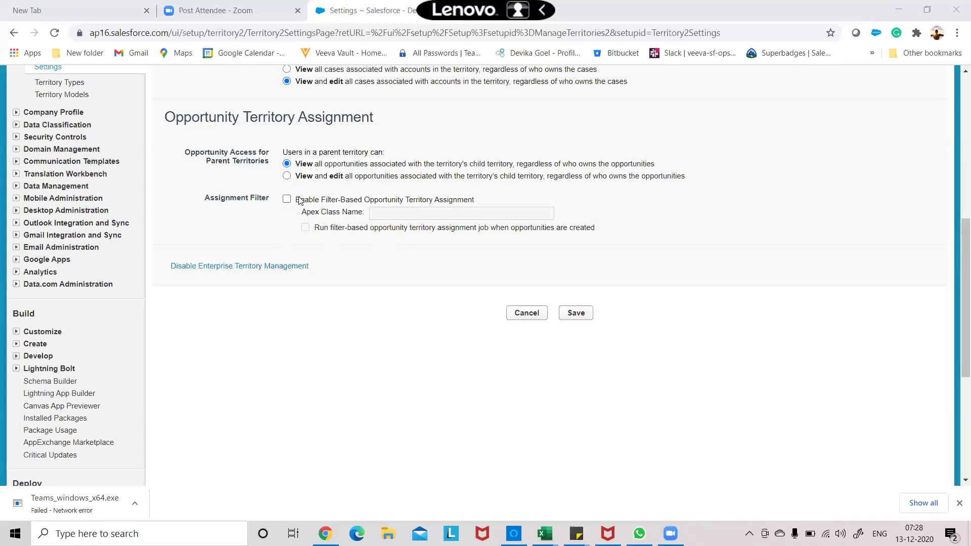
Turn on filter-based opportunity territory assignment to view its Apex class field, and turn it off again.
left_click_drag(299, 201, 486, 194)
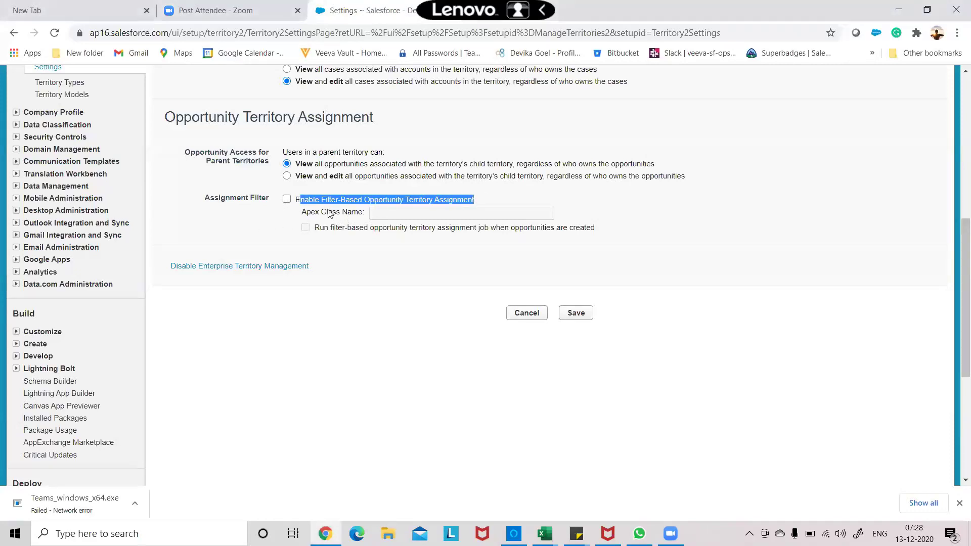
left_click(299, 200)
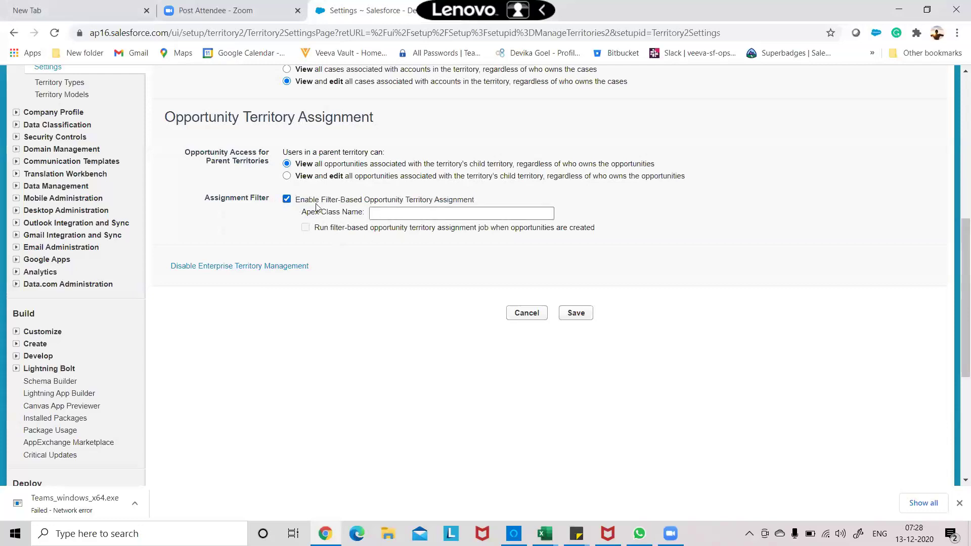
left_click(287, 200)
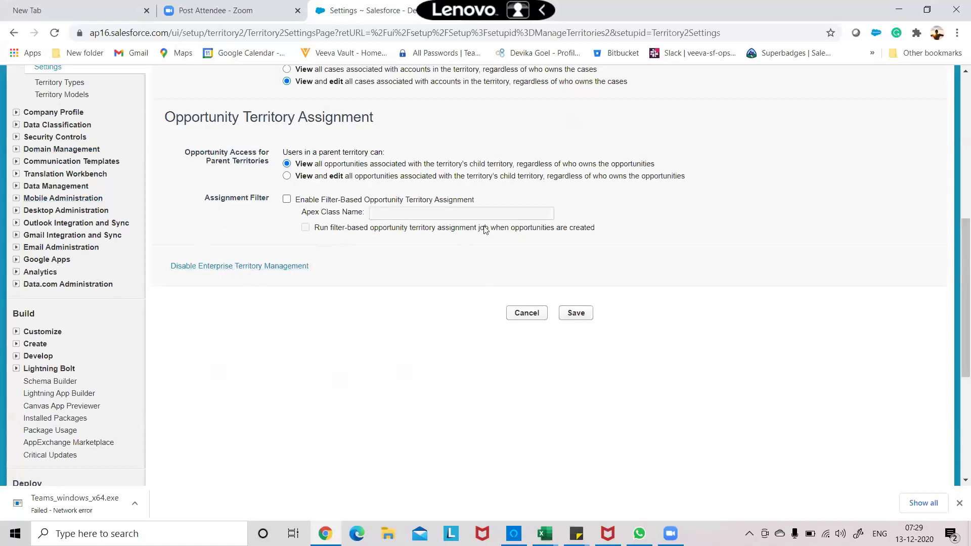
Open the Territory Types setup page and start a new territory type.
scroll(183, 337, "up", 3)
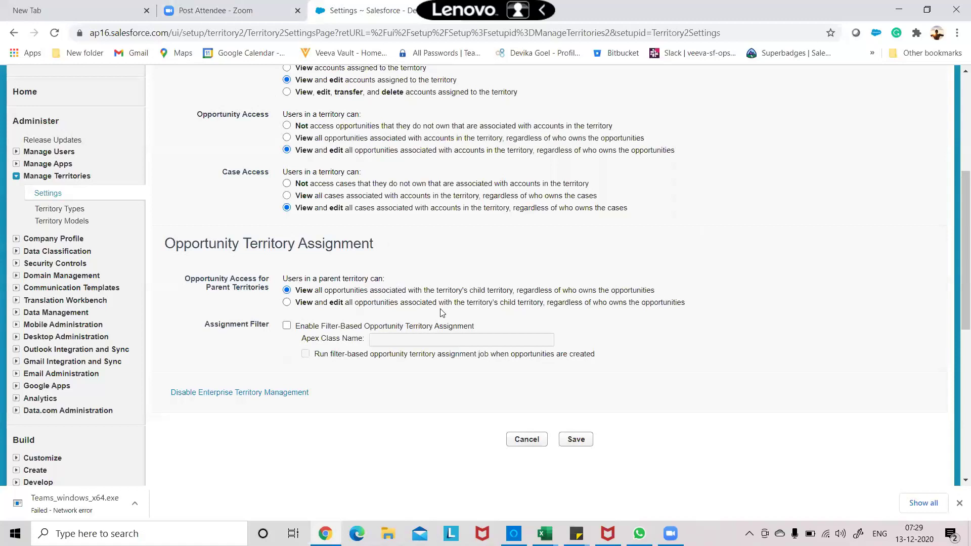
left_click(51, 209)
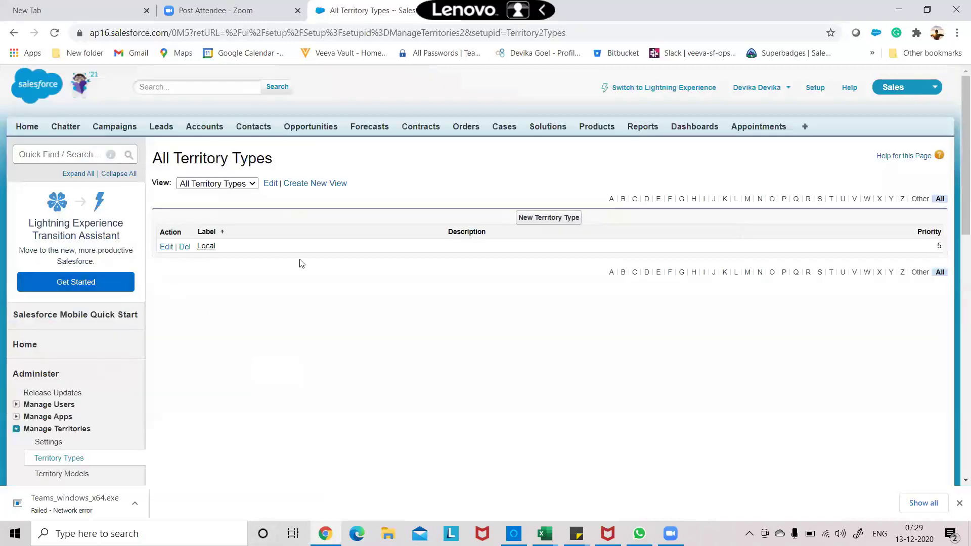
left_click(550, 223)
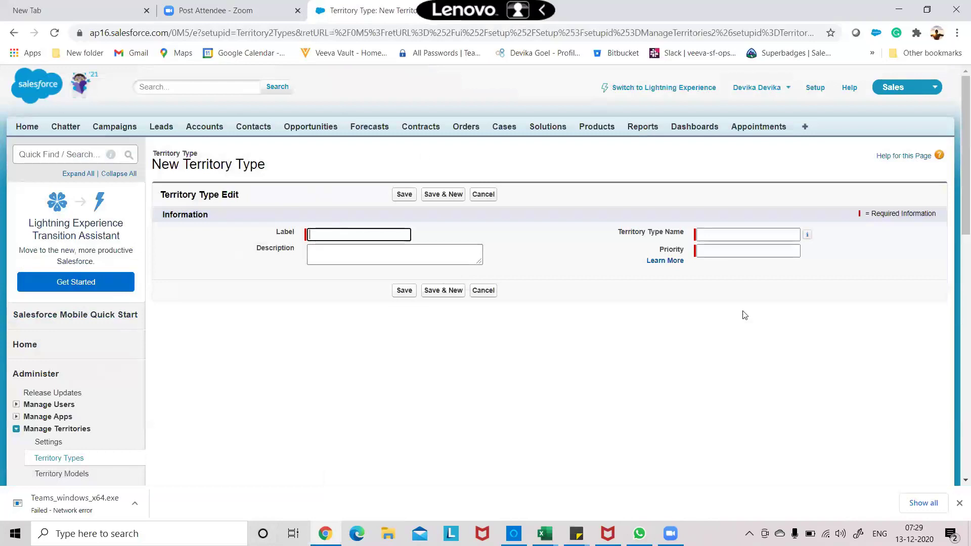
left_click(746, 325)
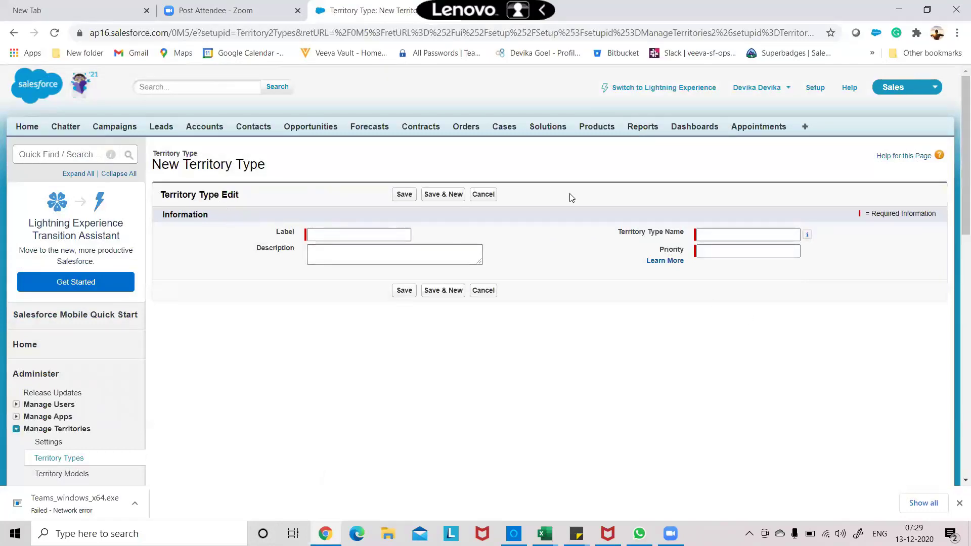
Fill in the new territory type with Vertical as label and territory type name, and set its priority to 3.
left_click(763, 249)
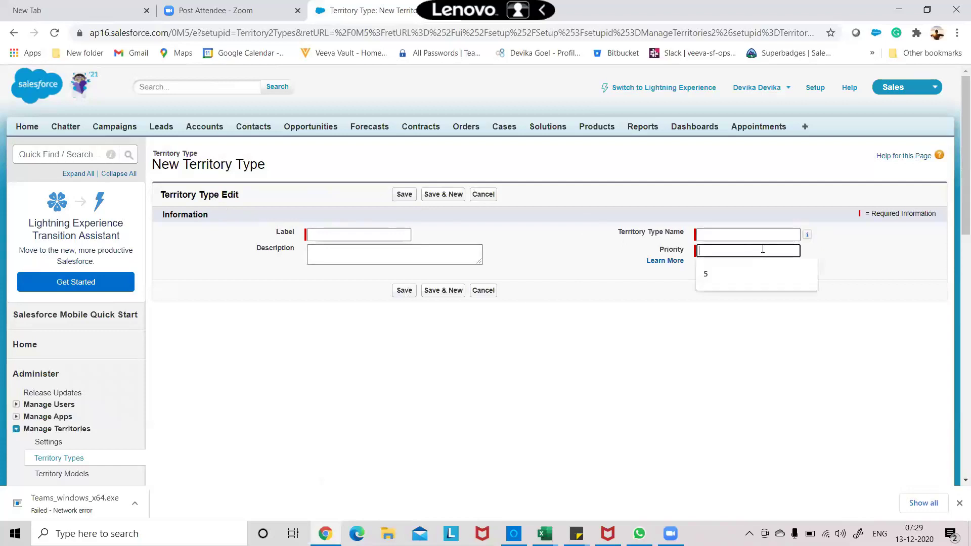
left_click(321, 237)
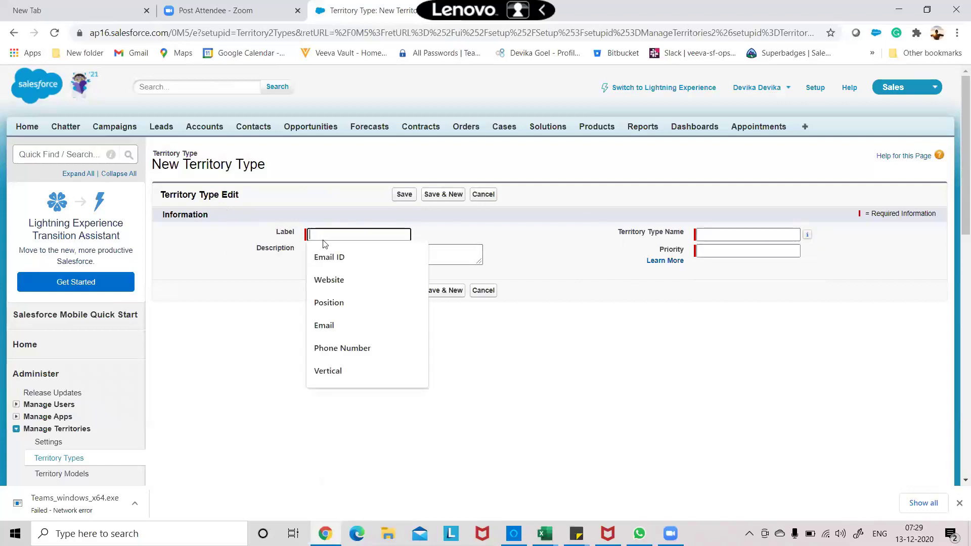
left_click(325, 372)
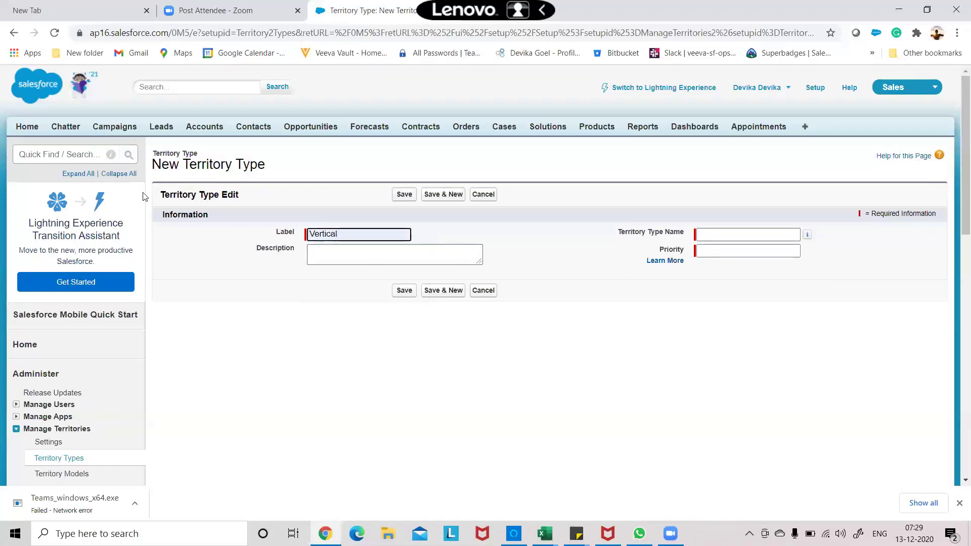
left_click(730, 250)
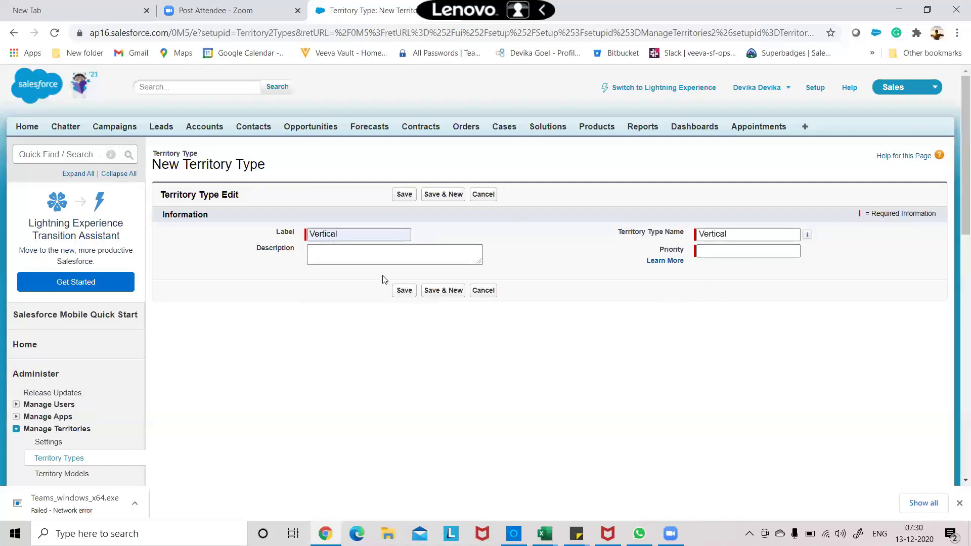
left_click(732, 252)
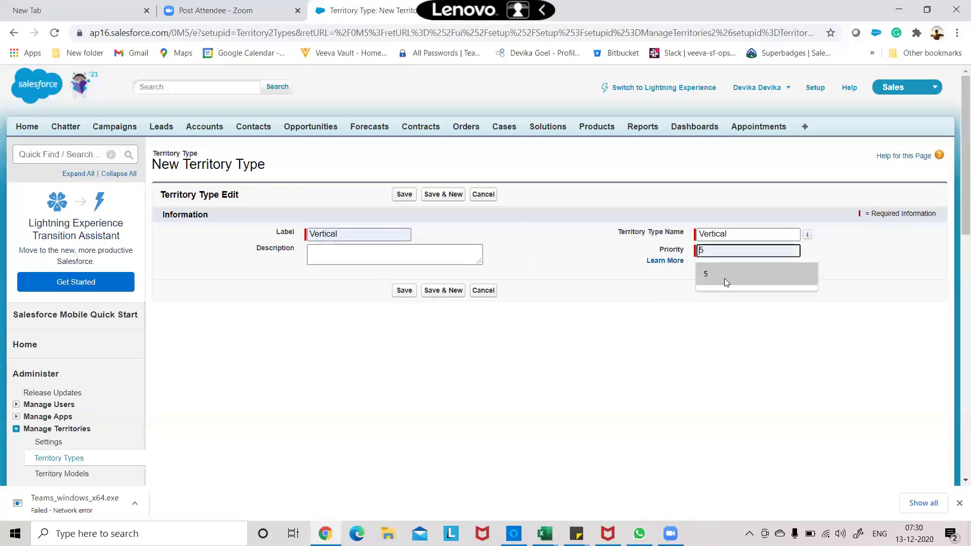
type("5")
key("BackSpace")
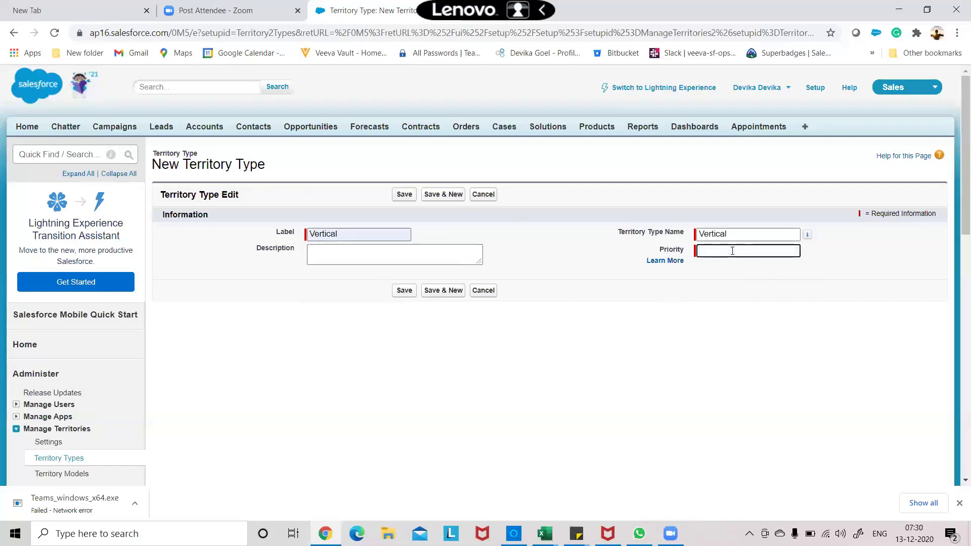
type("3")
Open the help article on territory type priority and highlight the editions that support it.
left_click(678, 260)
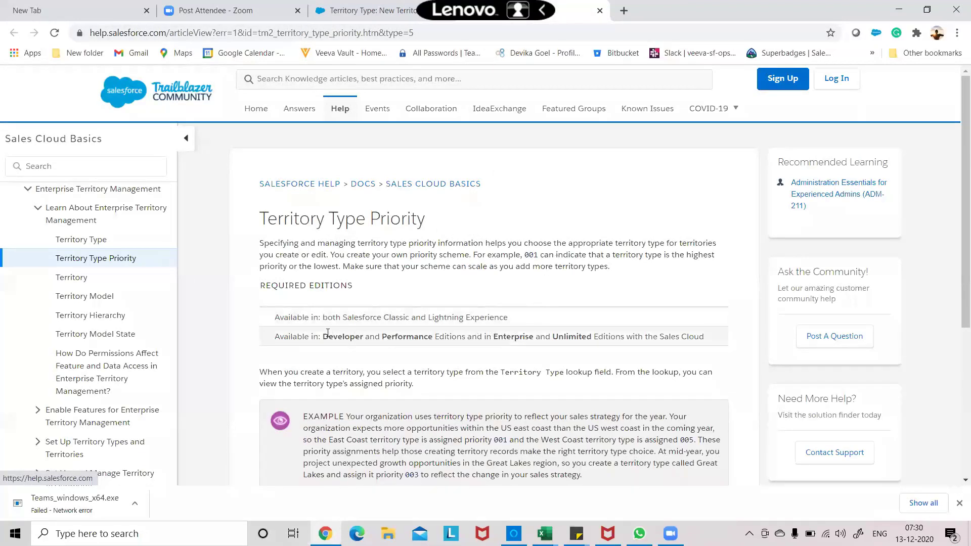
left_click_drag(324, 334, 716, 339)
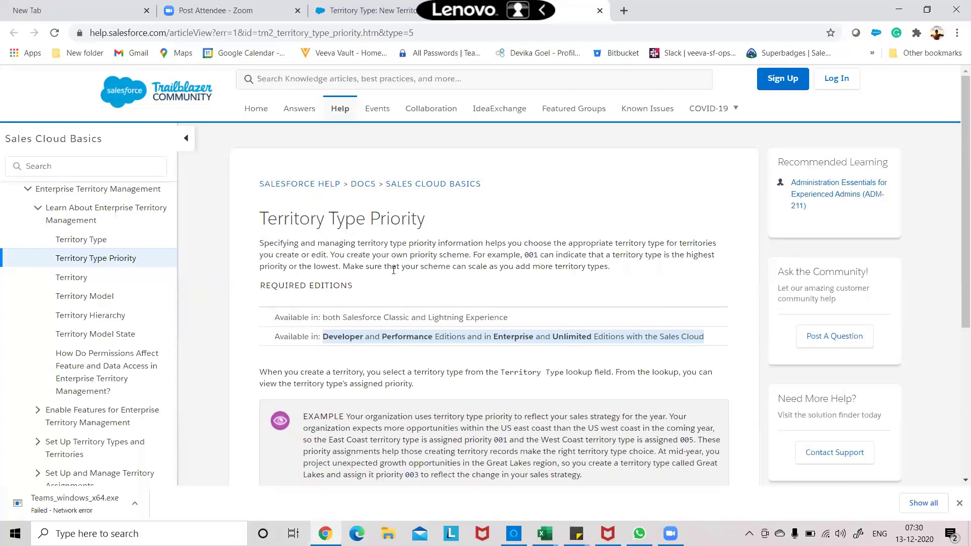
Read through the Territory Type Priority article and highlight the paragraph on selecting a territory type when creating a territory.
scroll(511, 311, "down", 8)
scroll(511, 318, "up", 5)
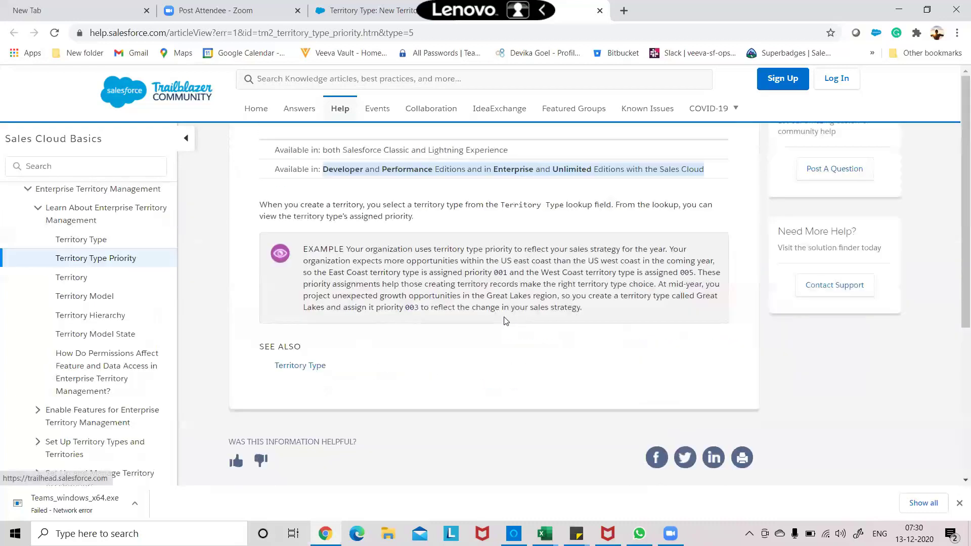
scroll(506, 321, "up", 3)
left_click(406, 377)
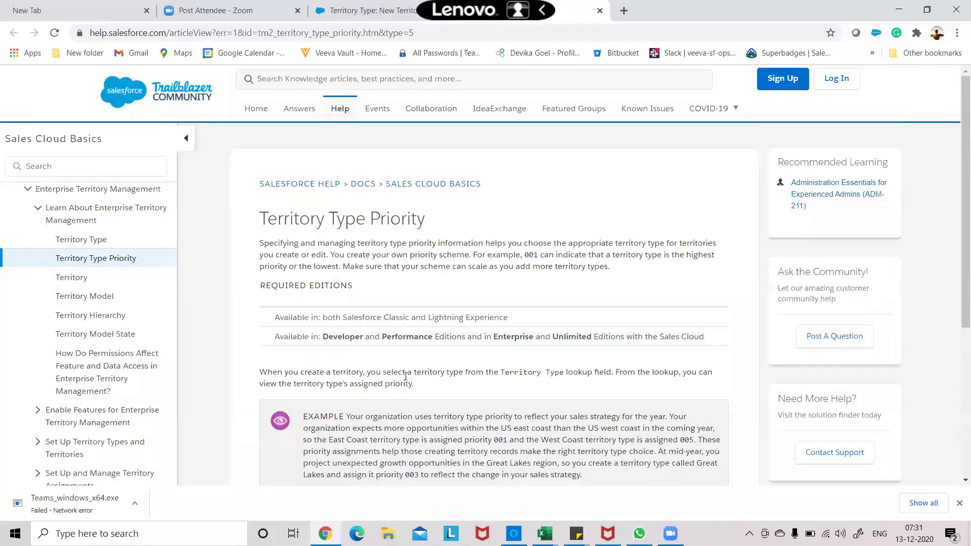
triple_click(406, 377)
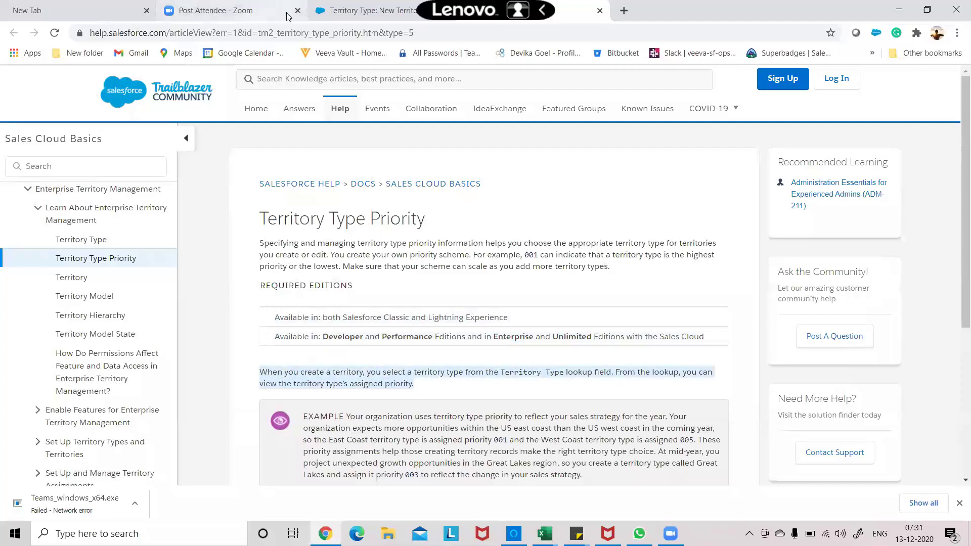
Return to the new territory type form and save the Vertical territory type.
left_click(339, 12)
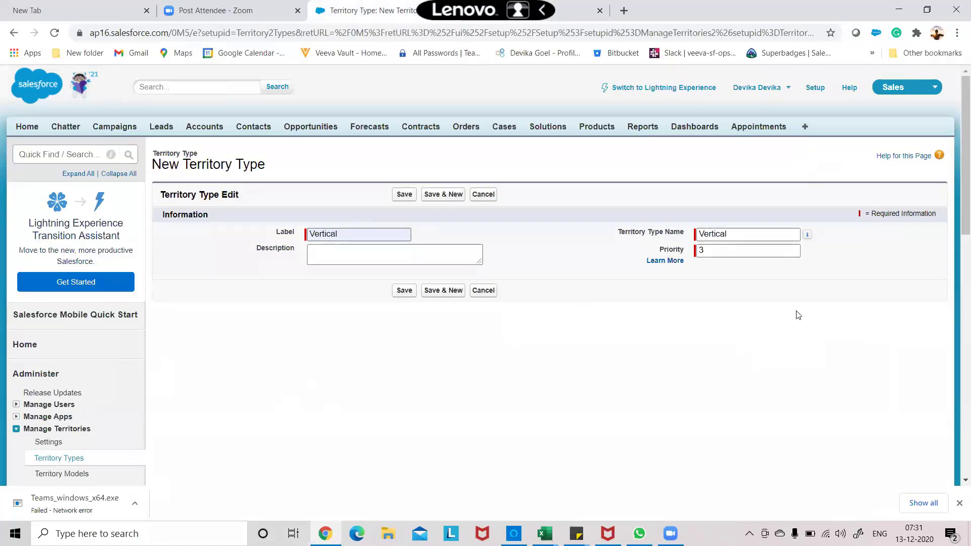
left_click(406, 291)
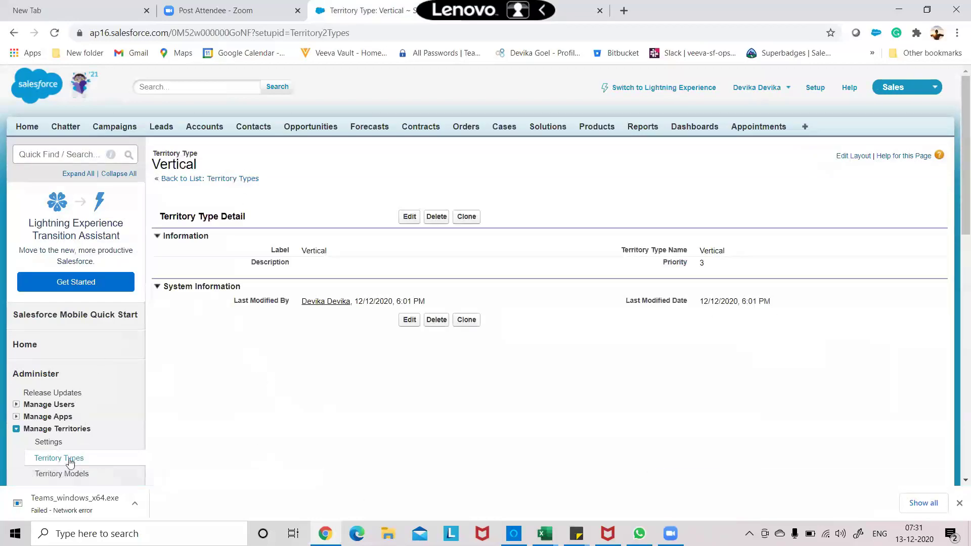
Open the Local territory type from the Territory Types list and highlight its last-modified-by entry.
left_click(70, 461)
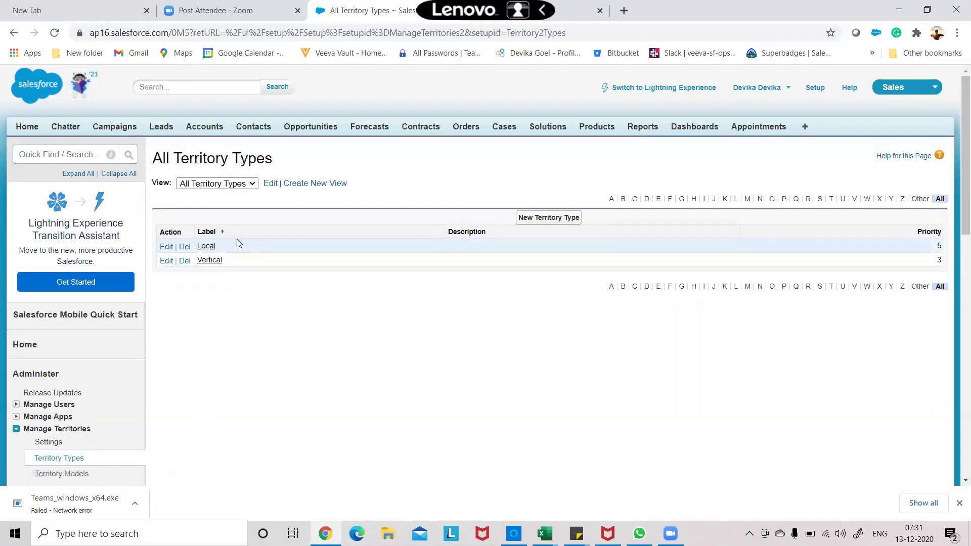
left_click(205, 246)
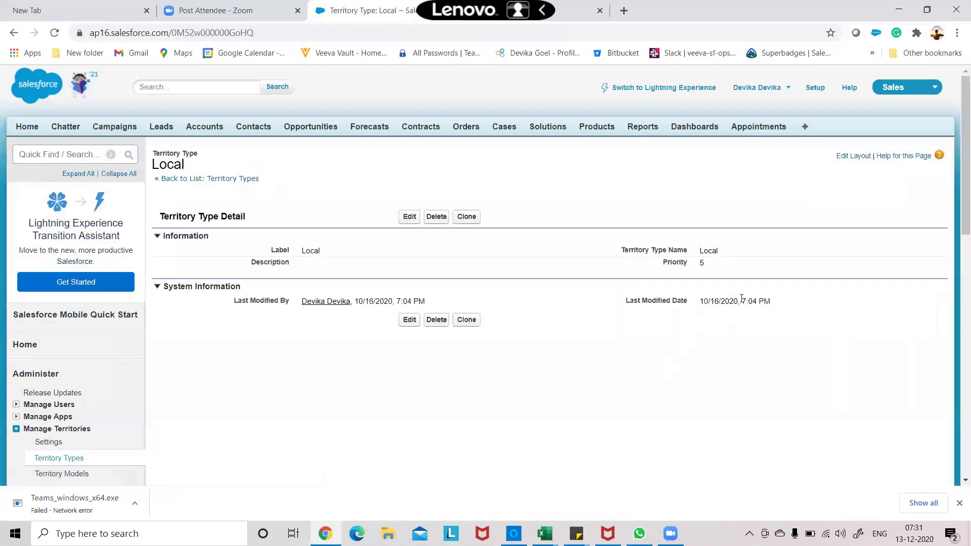
left_click_drag(742, 298, 310, 298)
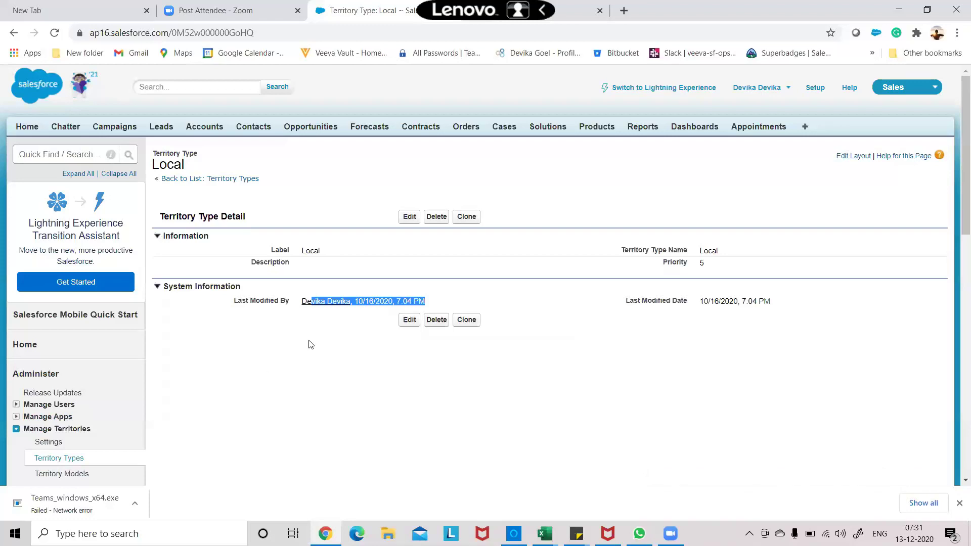
Open the Territory Models setup page and view the blank new territory model form without saving it.
left_click(51, 474)
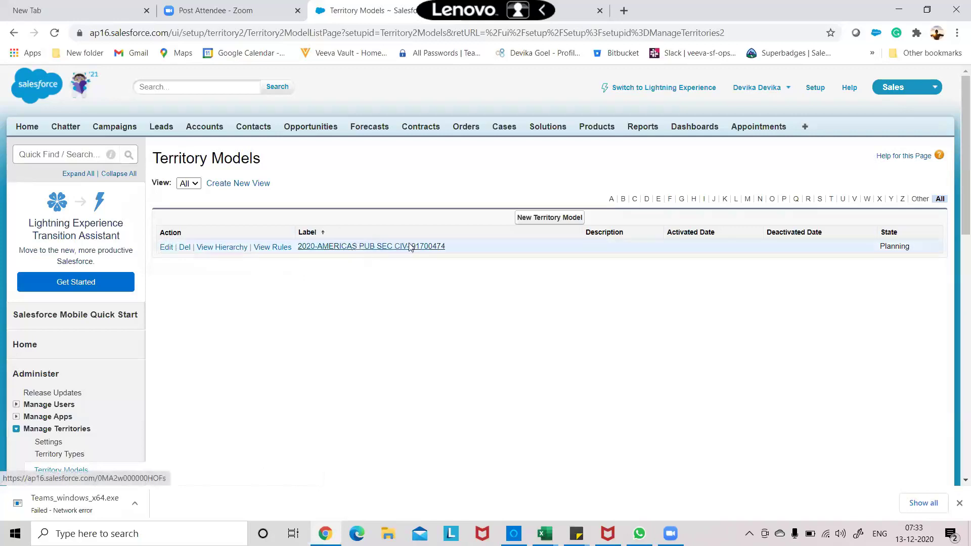
left_click(521, 219)
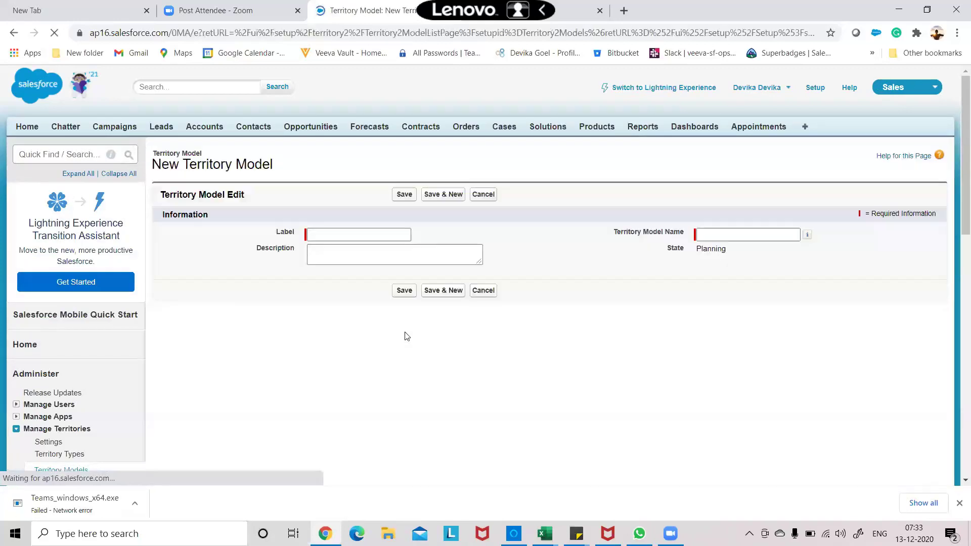
left_click(482, 195)
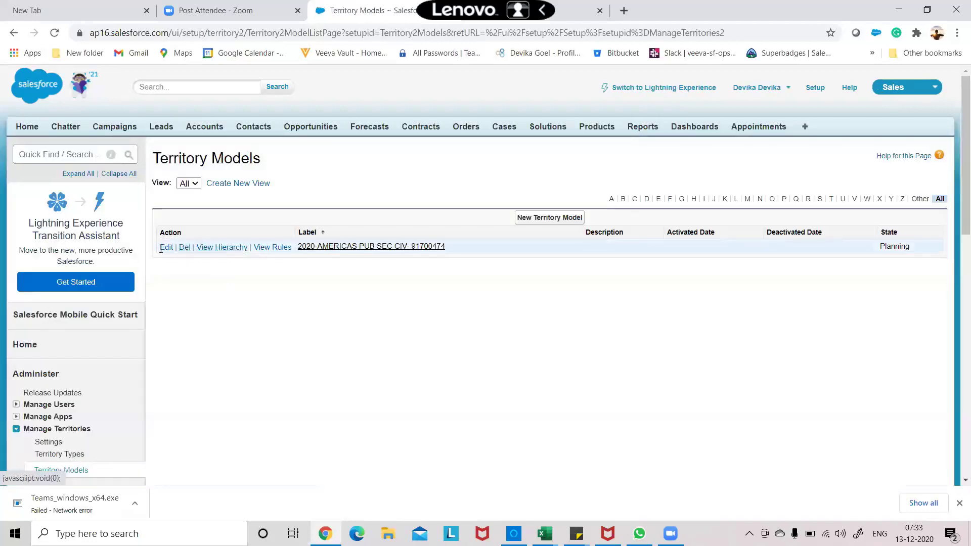
Open the territory hierarchy of the existing 2020-AMERICAS PUB SEC CIV territory model and look through the setup categories.
left_click(218, 252)
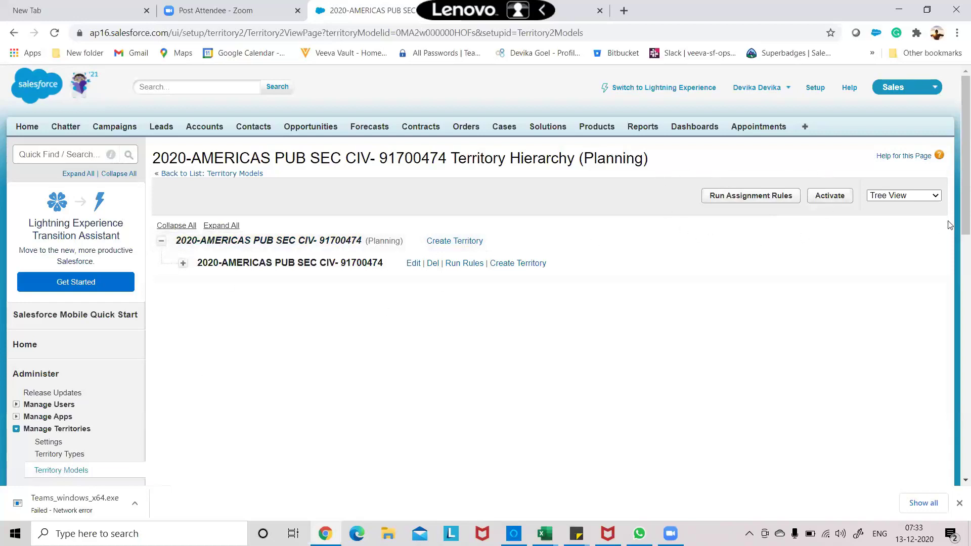
scroll(109, 399, "down", 6)
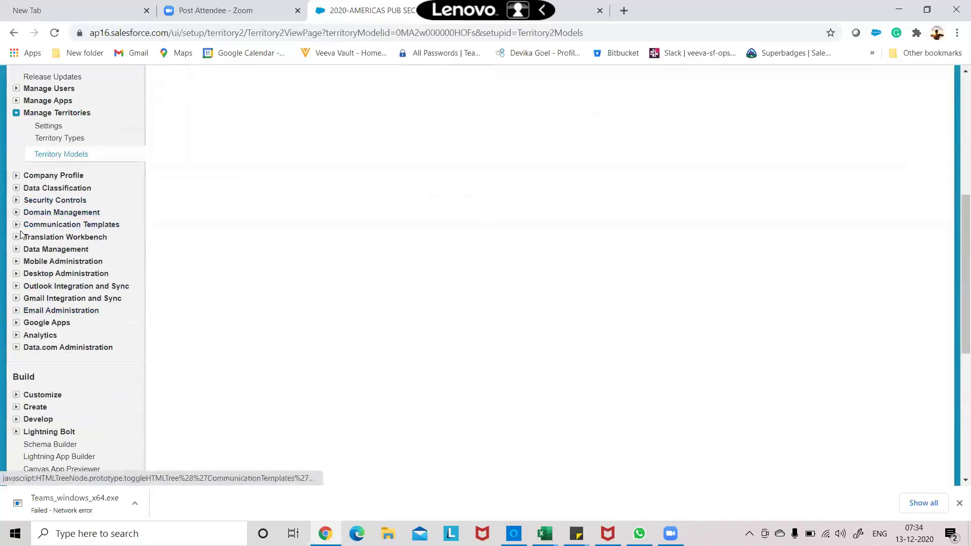
scroll(15, 313, "up", 3)
scroll(15, 316, "up", 2)
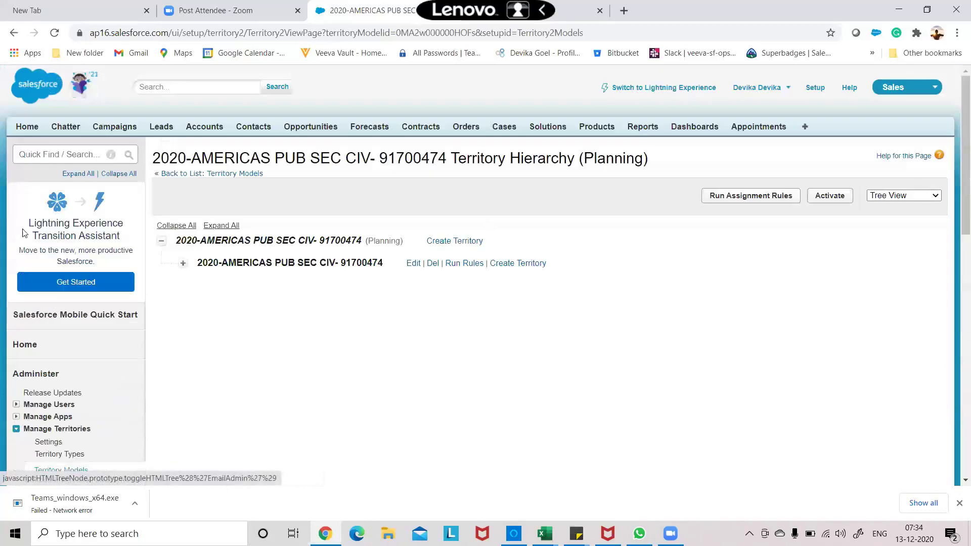
Search the setup menu for "assi" and clear the search again.
left_click(41, 151)
type("assi")
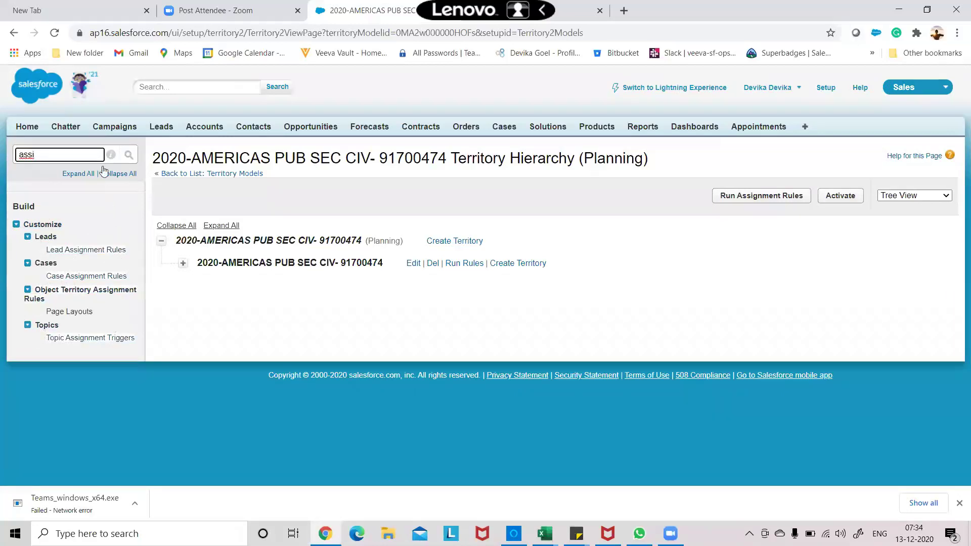
key("BackSpace")
key("BackSpace")
key("BackSpace")
key("BackSpace")
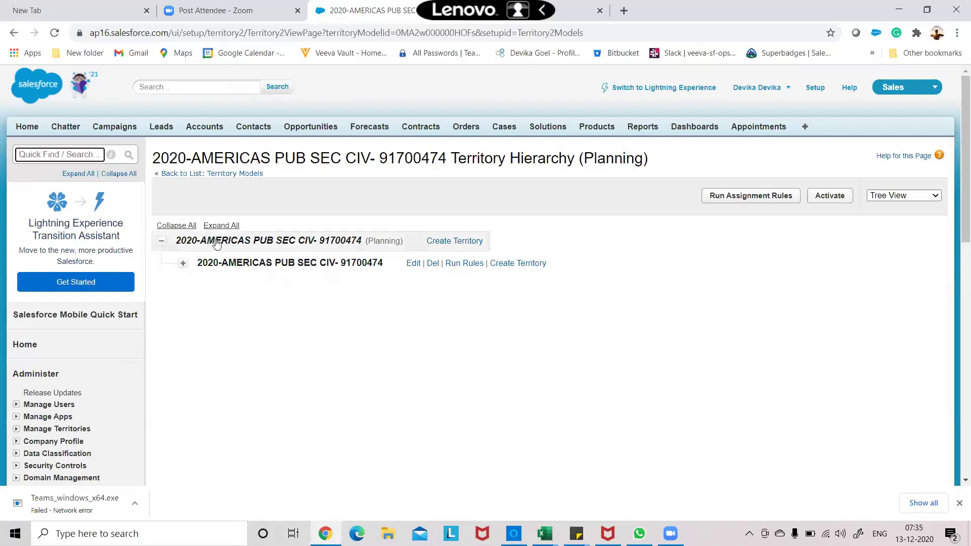
Expand the child territory under the 2020-AMERICAS PUB SEC CIV model and run its assignment rules.
left_click(182, 264)
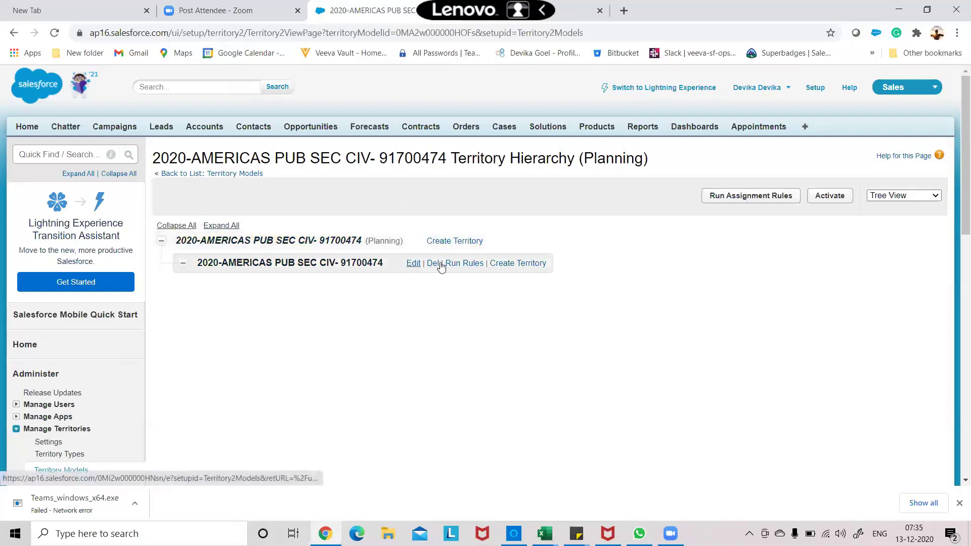
left_click(459, 264)
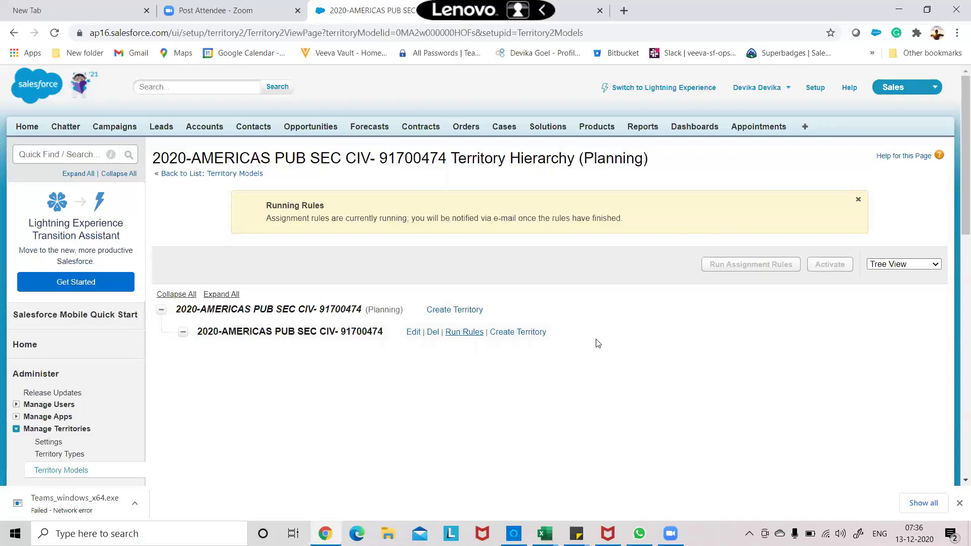
Start a new territory beneath the child territory and highlight the individual parts of its territory model name.
left_click(535, 337)
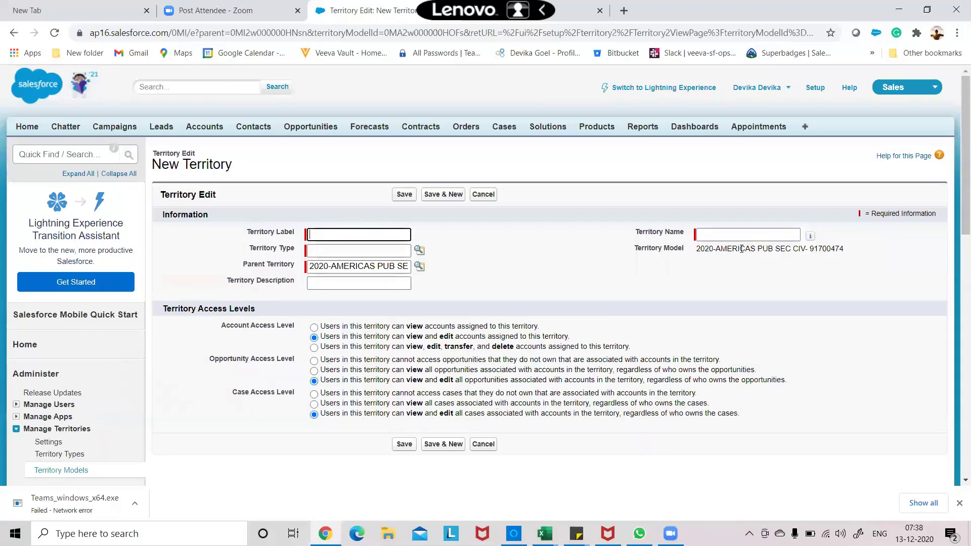
left_click_drag(699, 248, 857, 252)
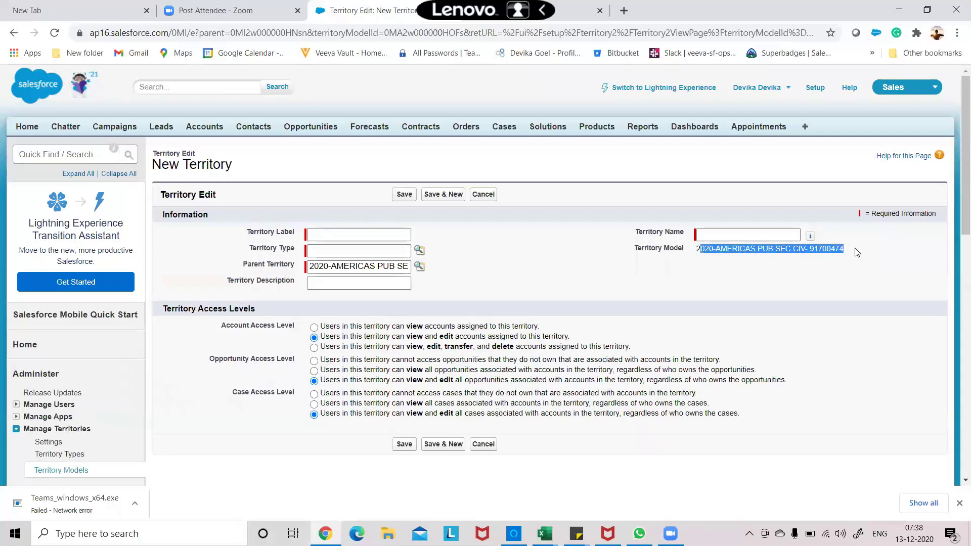
left_click(700, 250)
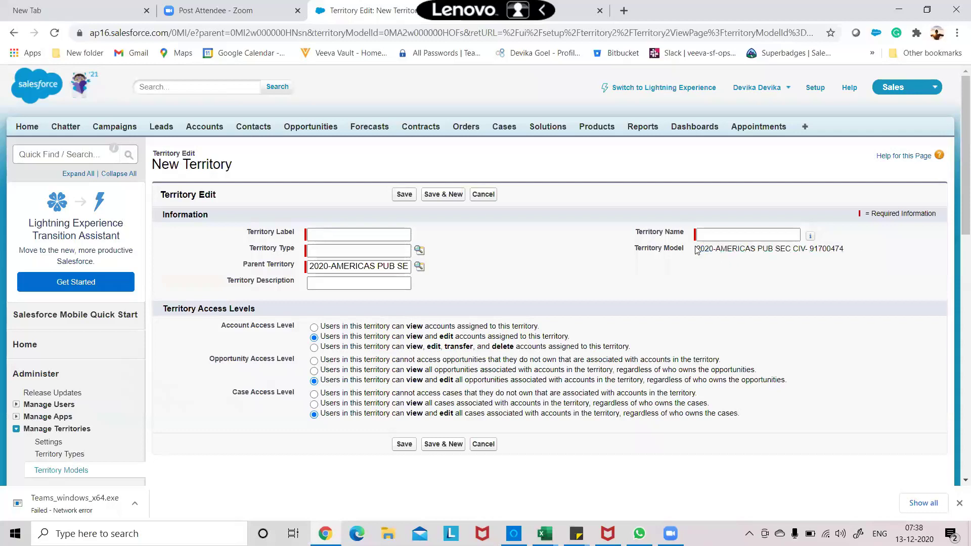
left_click_drag(696, 248, 713, 247)
left_click(697, 257)
double_click(700, 248)
double_click(718, 249)
left_click_drag(757, 248, 791, 249)
left_click_drag(793, 248, 807, 249)
View the remembered entries for the new territory's label and territory type without choosing any.
left_click(366, 235)
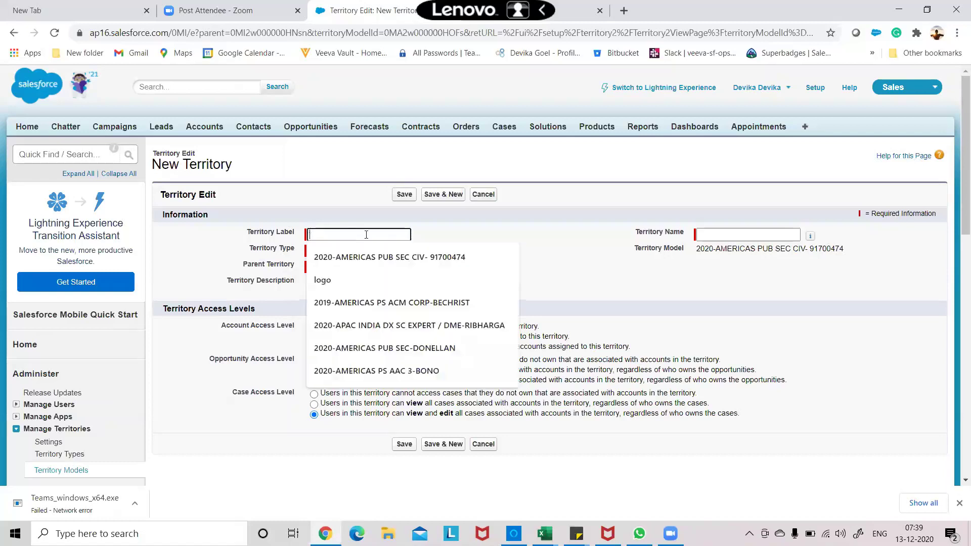
left_click(248, 265)
left_click(336, 252)
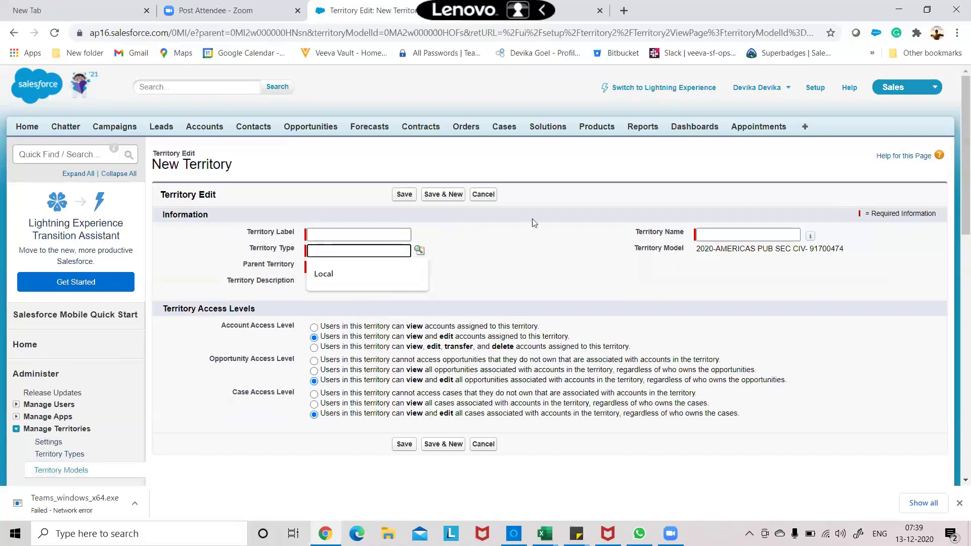
left_click(577, 261)
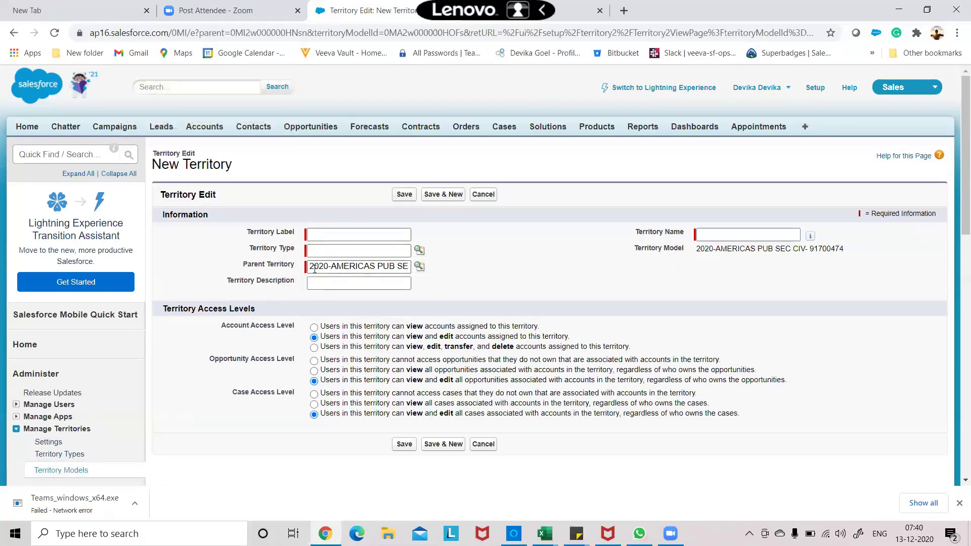
Highlight the new territory's parent territory value and inspect its description and territory name fields.
left_click_drag(314, 268, 461, 275)
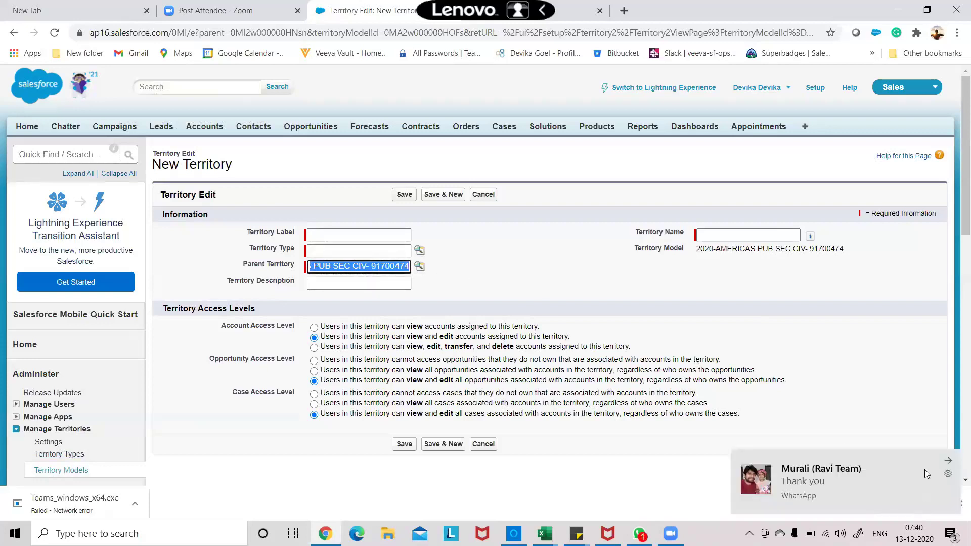
left_click(945, 462)
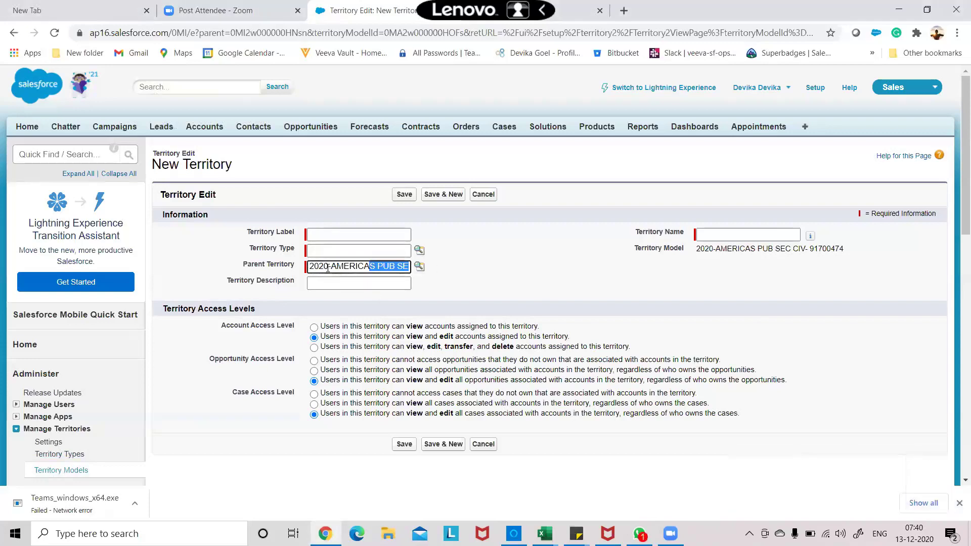
left_click(309, 265)
left_click_drag(308, 265, 415, 273)
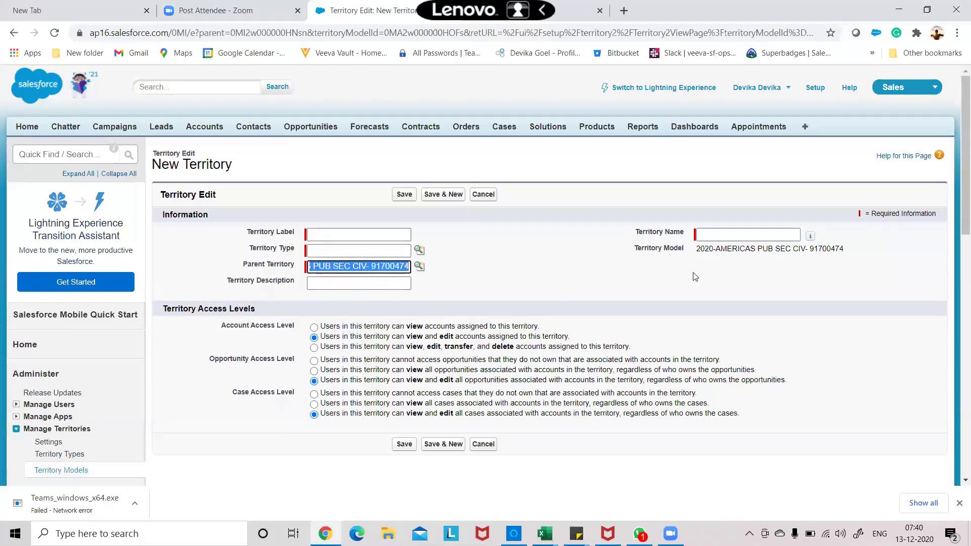
left_click(333, 282)
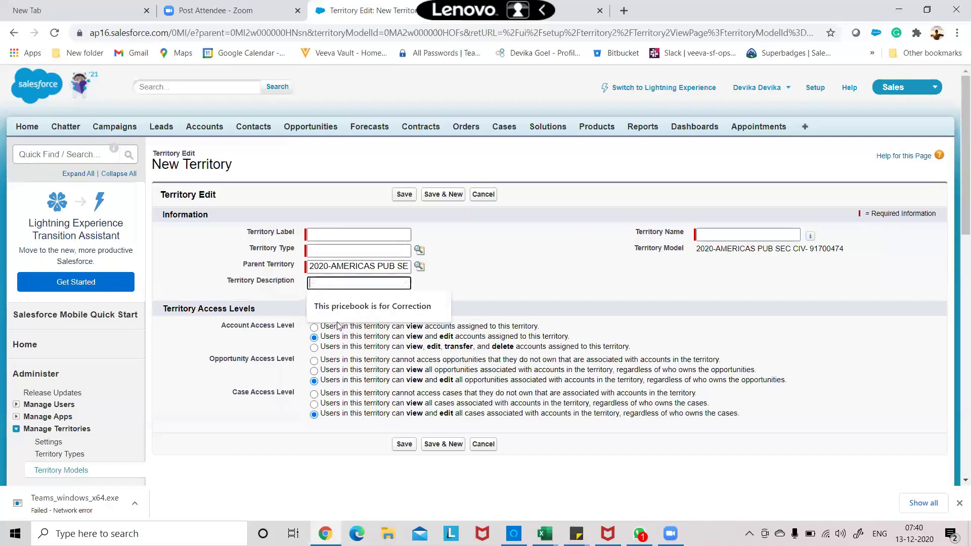
left_click(530, 295)
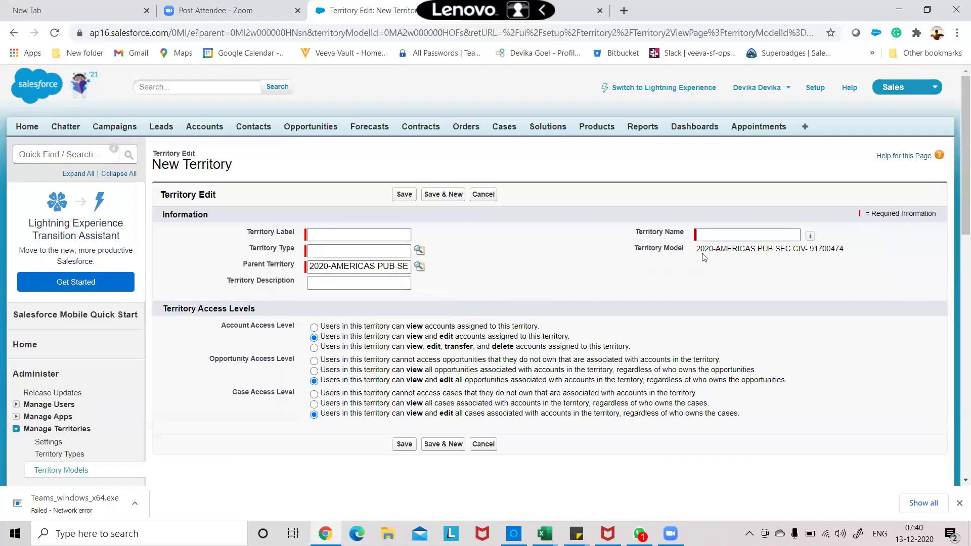
left_click(745, 233)
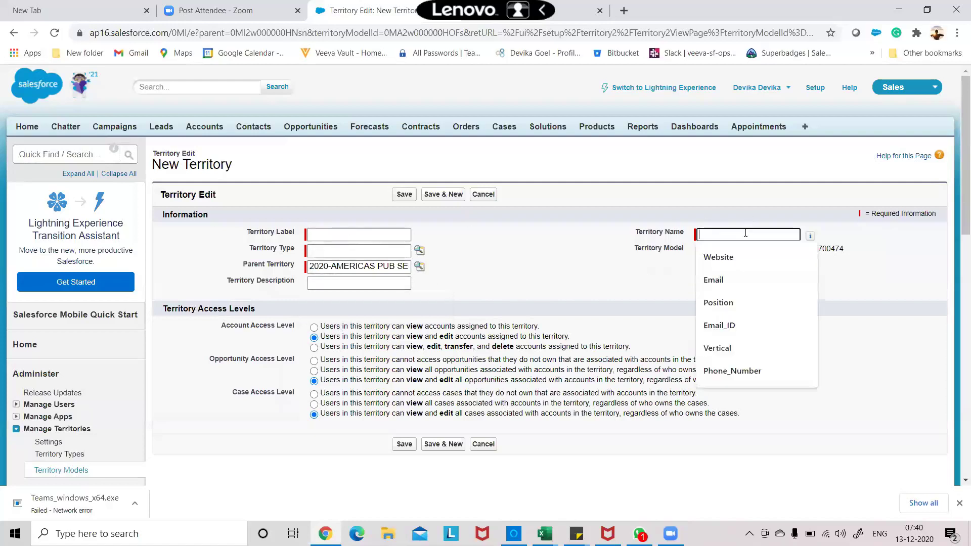
Label the new territory with the remembered 2020-AMERICAS PUB SEC entry ending in a surname, and look up Vertical as its territory type.
left_click(317, 233)
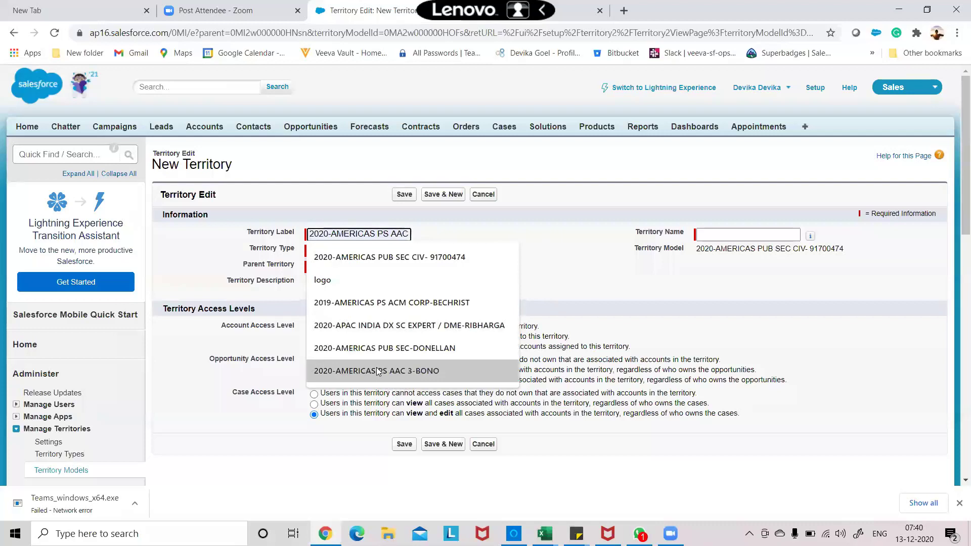
left_click(376, 348)
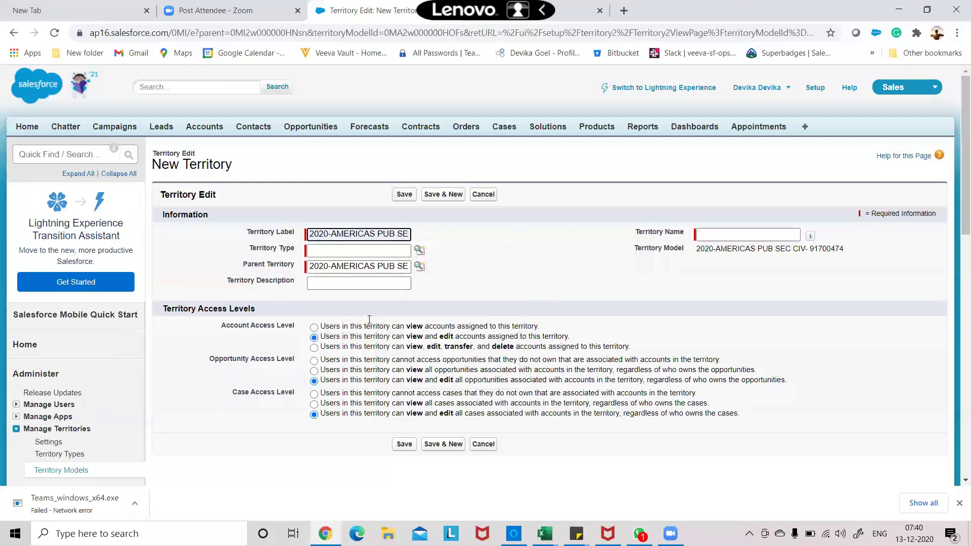
left_click(518, 259)
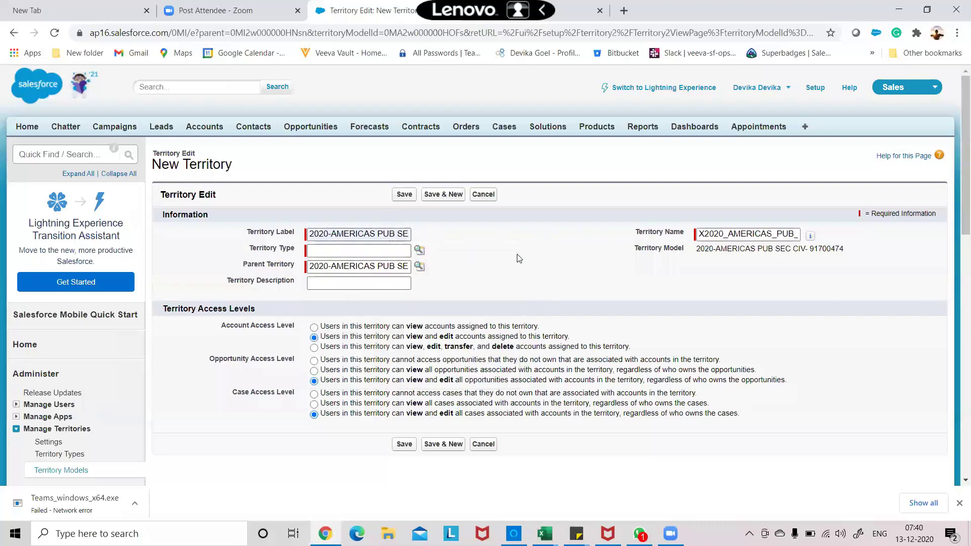
left_click(419, 250)
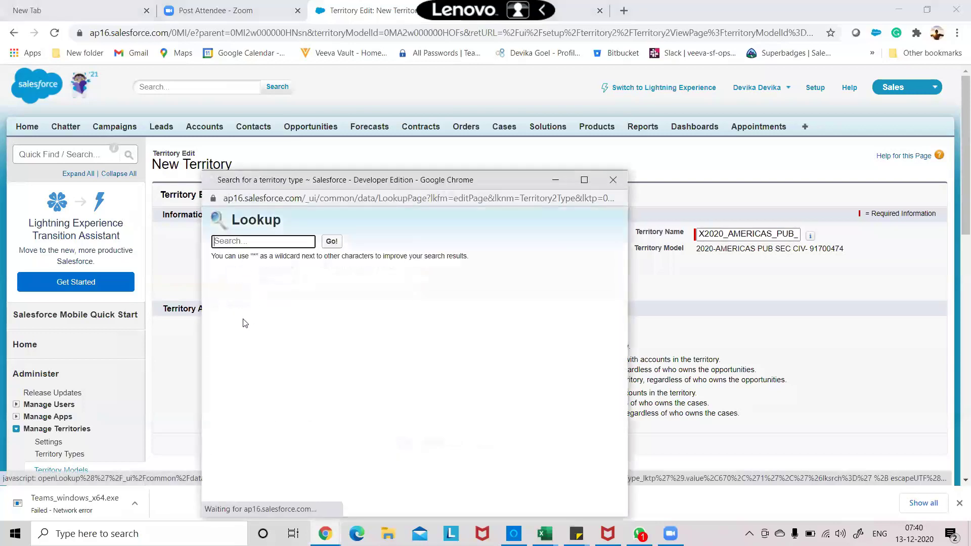
left_click(225, 346)
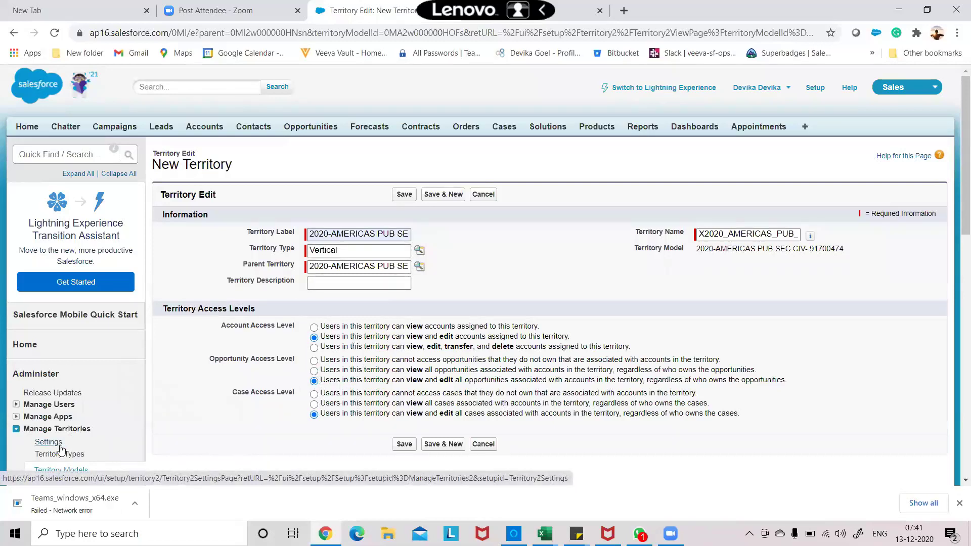
Save the new child territory and open the details of the 2020-AMERICAS PUB SEC CIV territory model.
left_click(403, 445)
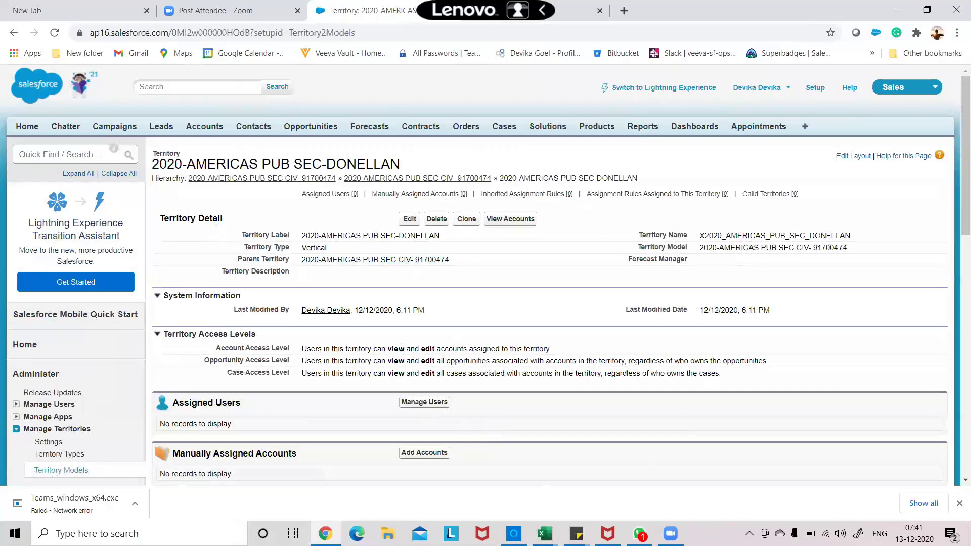
left_click(54, 471)
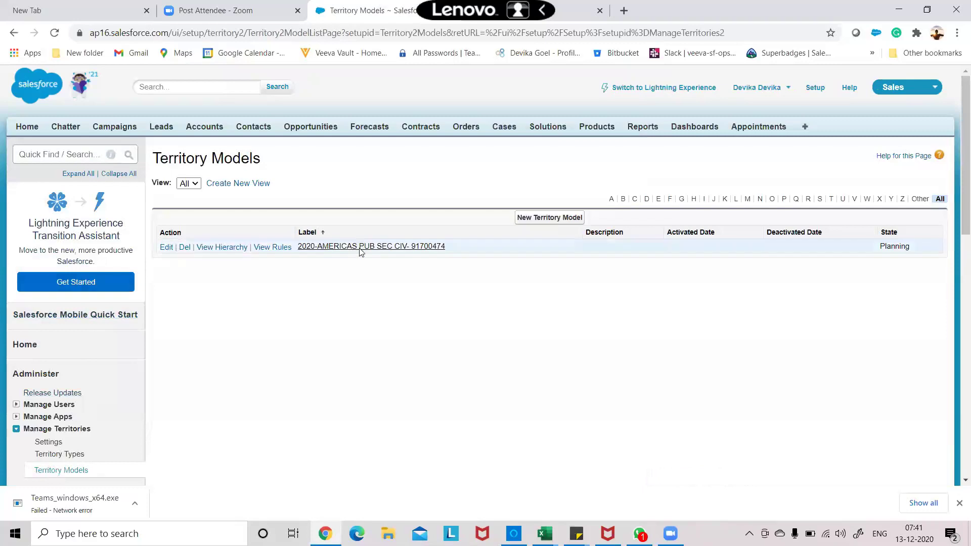
left_click(361, 246)
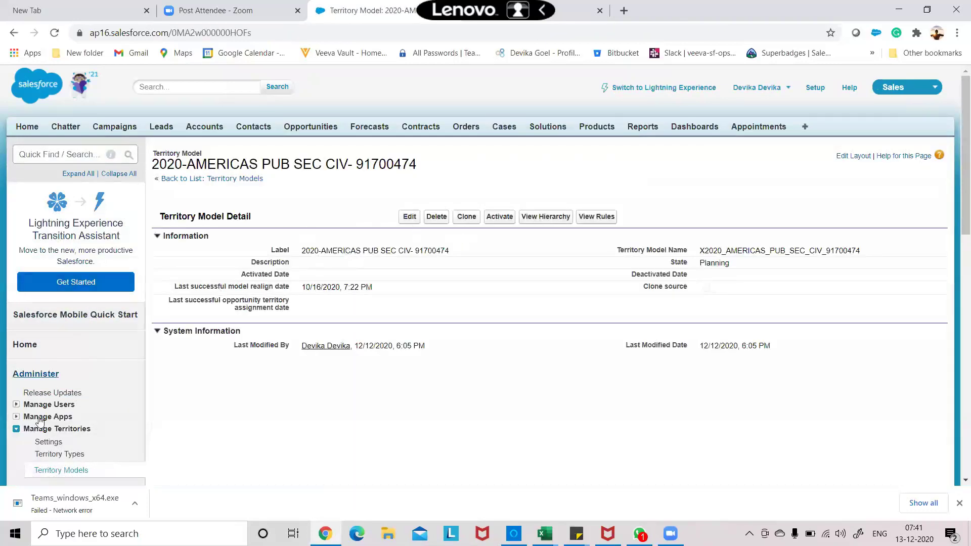
Open the territory hierarchy of the 2020-AMERICAS PUB SEC CIV model and activate the territory model.
left_click(55, 469)
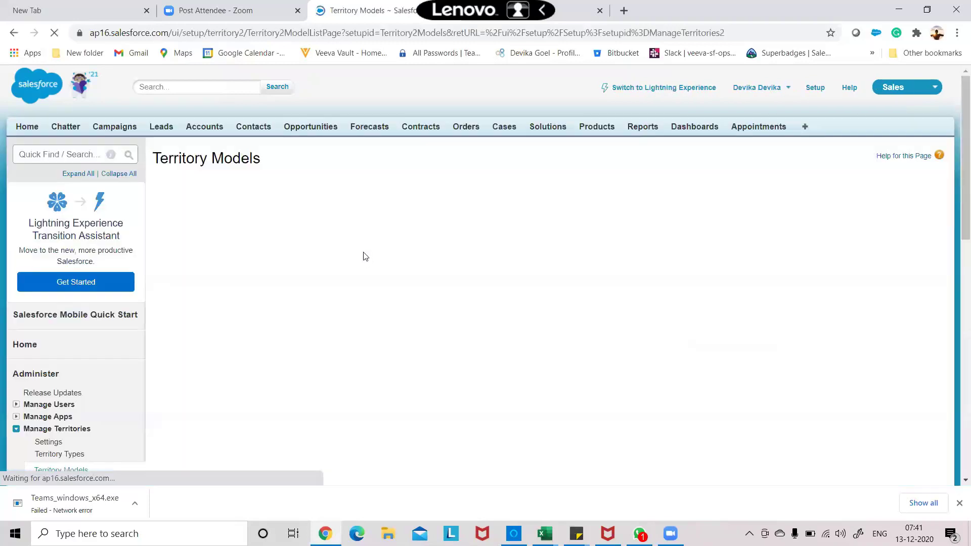
left_click(217, 247)
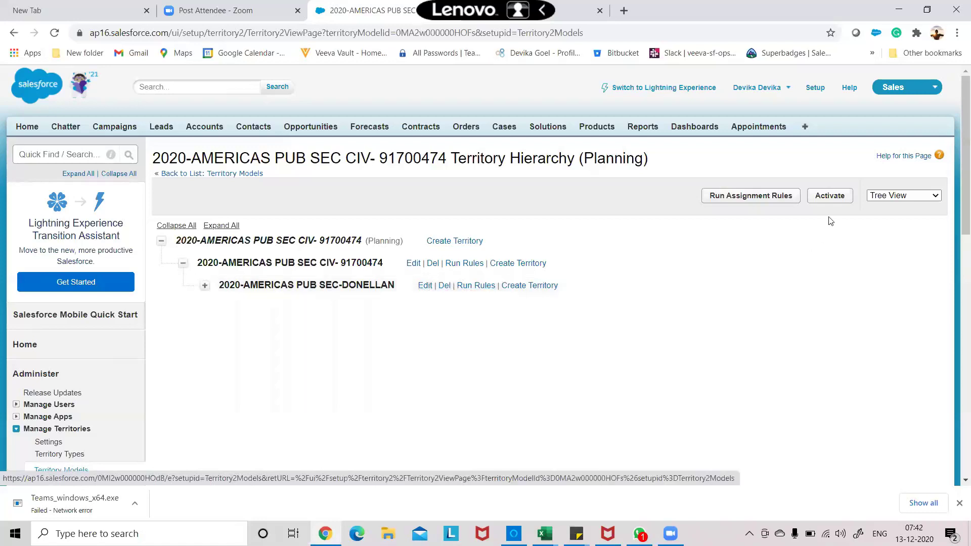
left_click(829, 195)
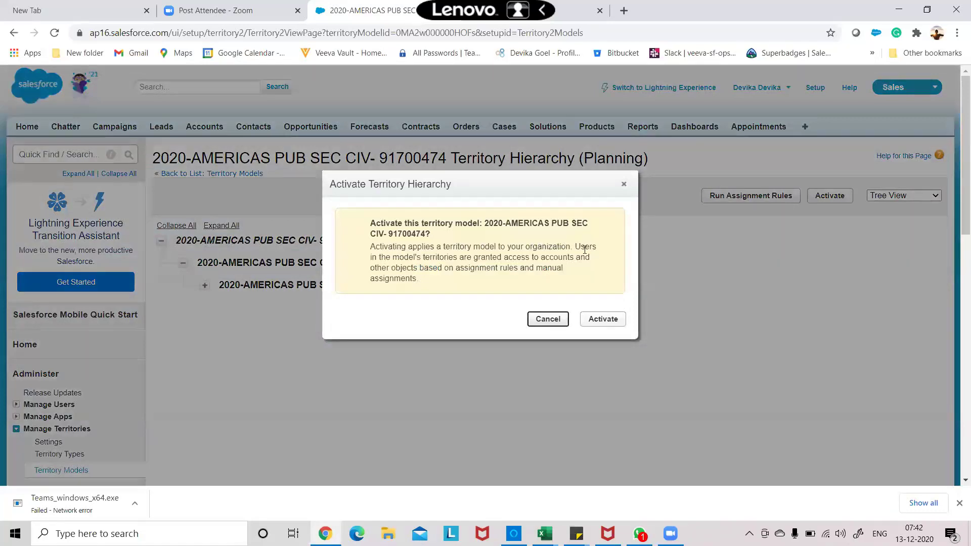
left_click(604, 321)
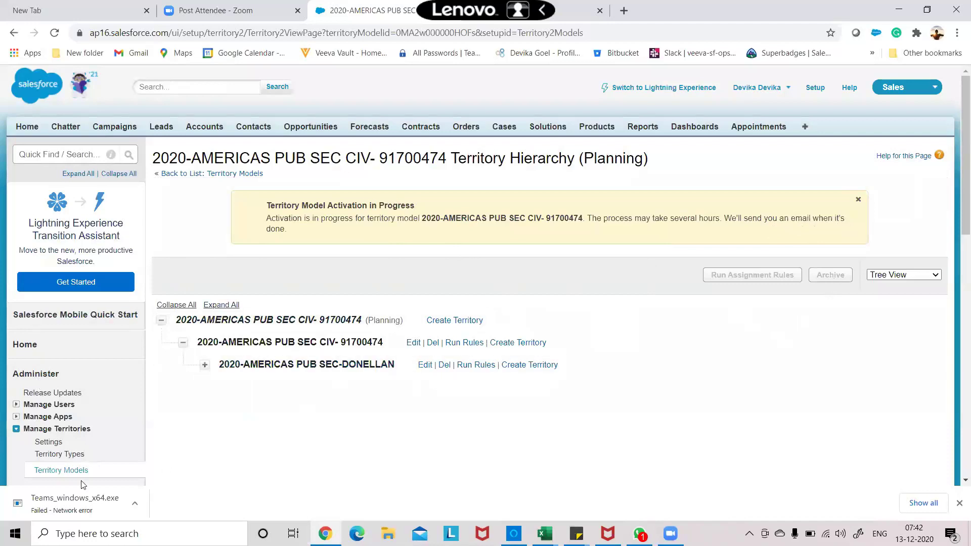
Collapse and expand the model's root node to inspect its territory tree, leaving the tree collapsed.
scroll(81, 480, "down", 2)
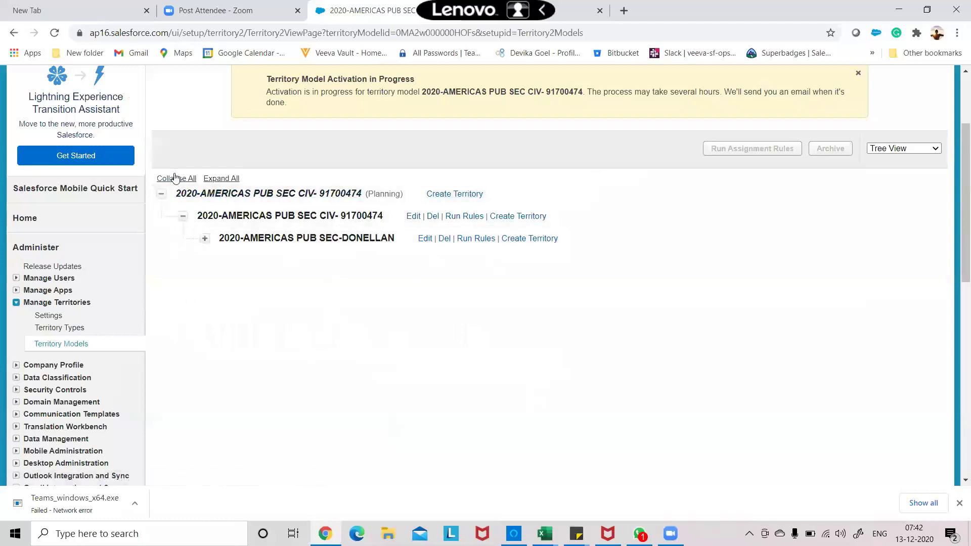
left_click(164, 194)
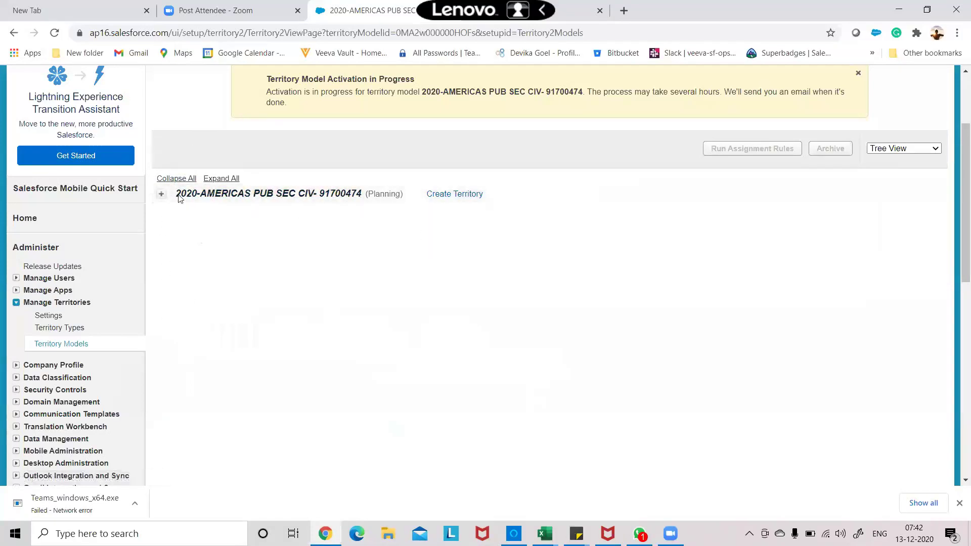
left_click(161, 194)
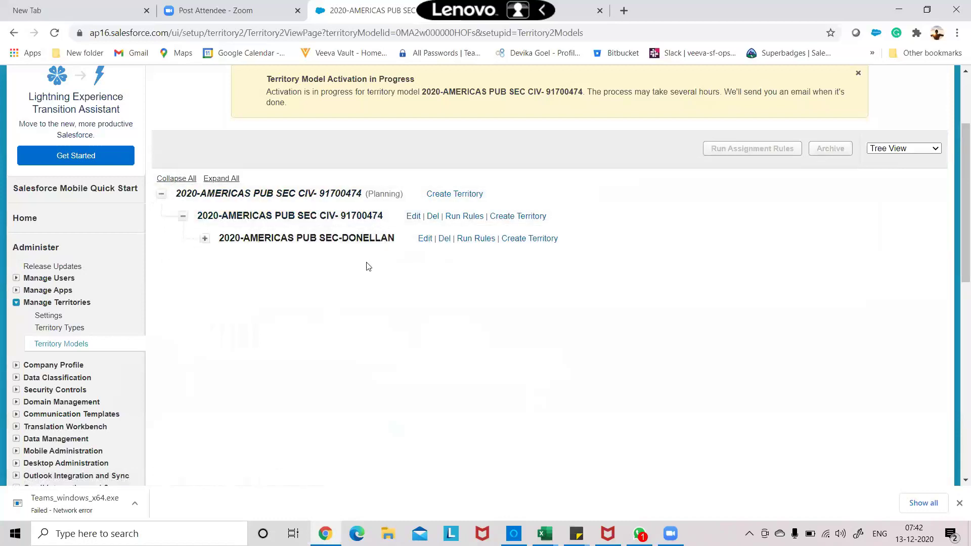
left_click(163, 196)
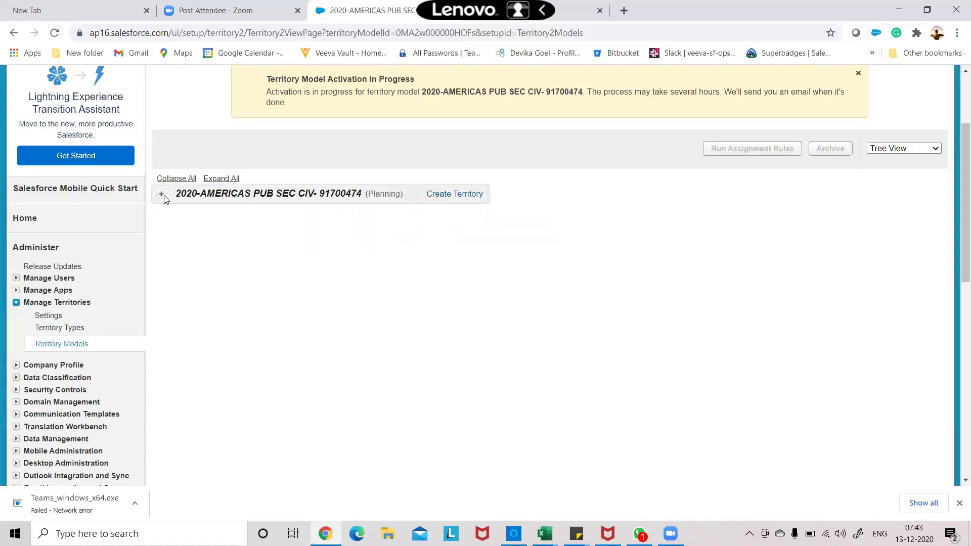
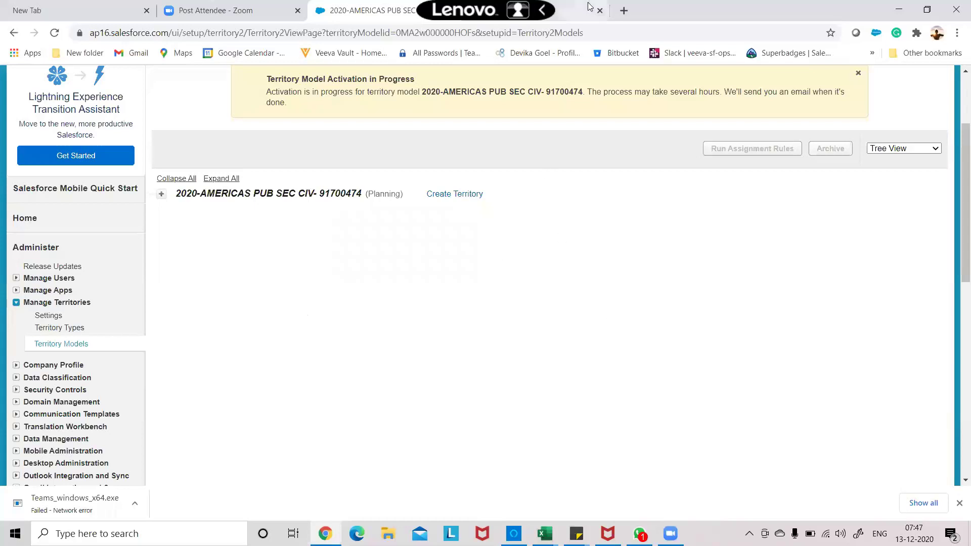
left_click(559, 56)
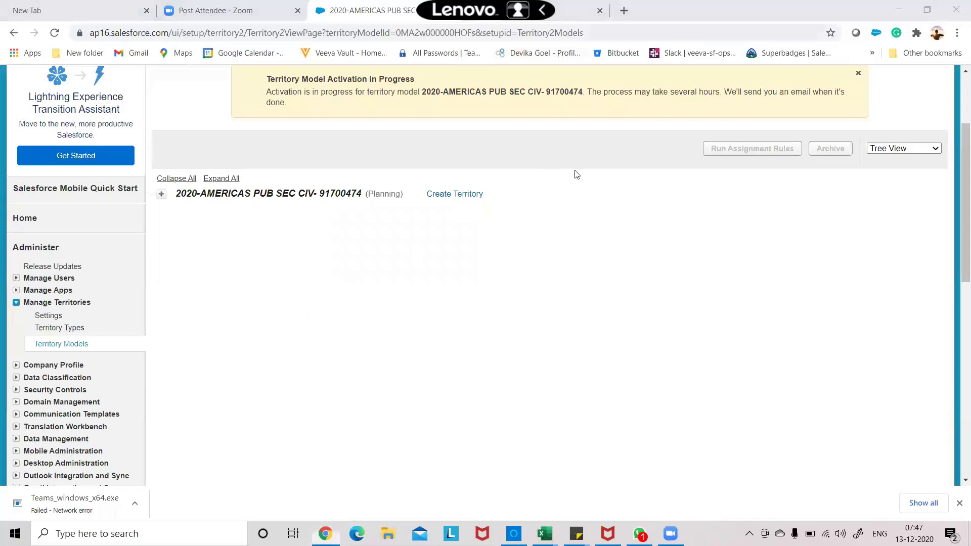
left_click(622, 294)
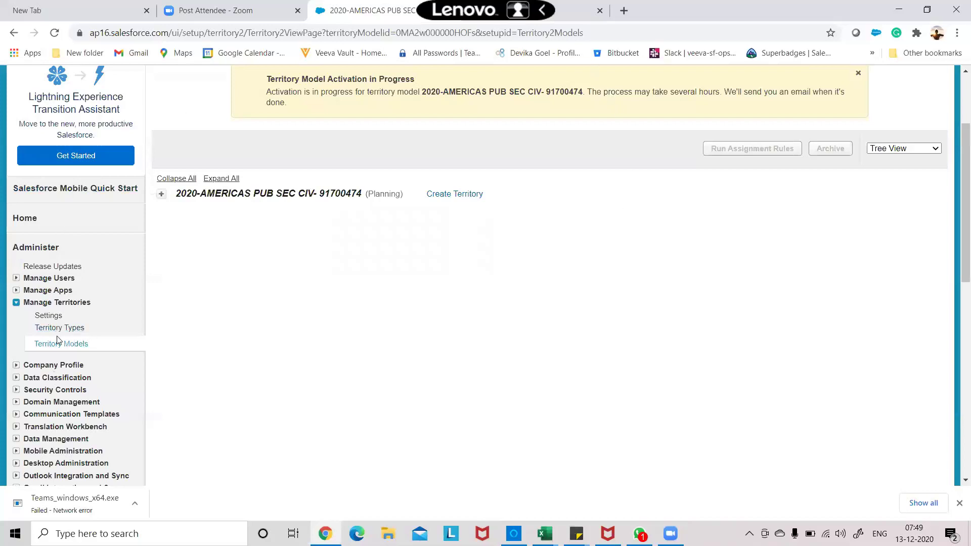
Collapse Manage Territories and look through the Company Profile, Data Classification and Security Controls setup sections.
left_click(17, 366)
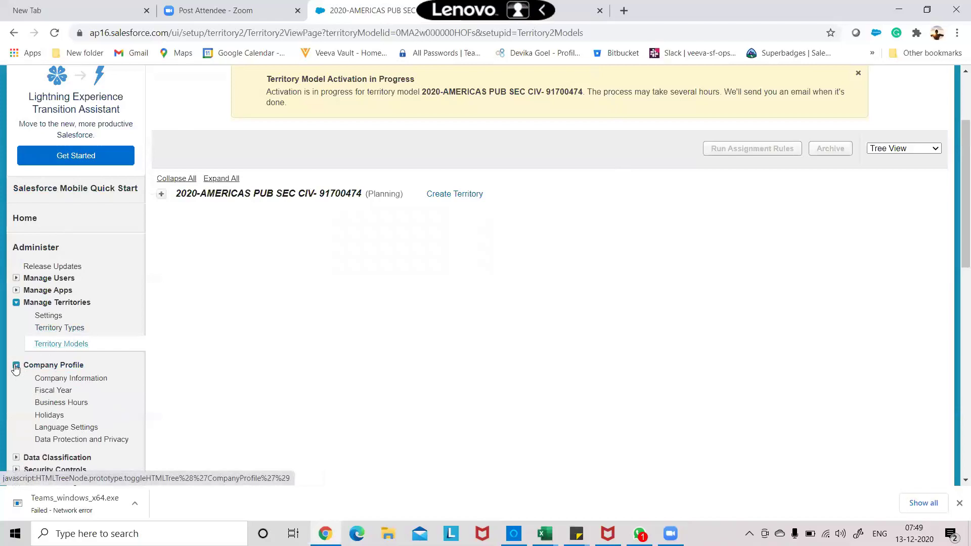
left_click(16, 303)
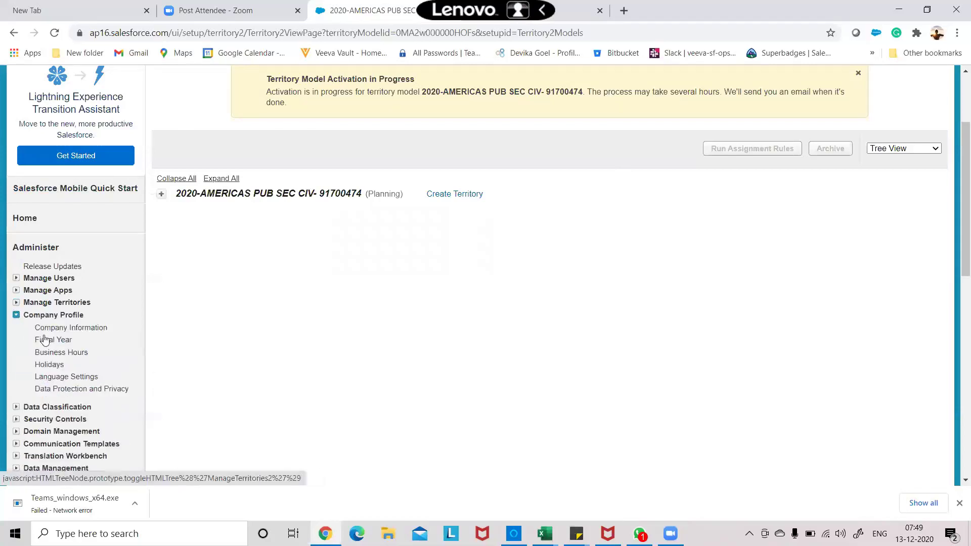
scroll(48, 344, "down", 2)
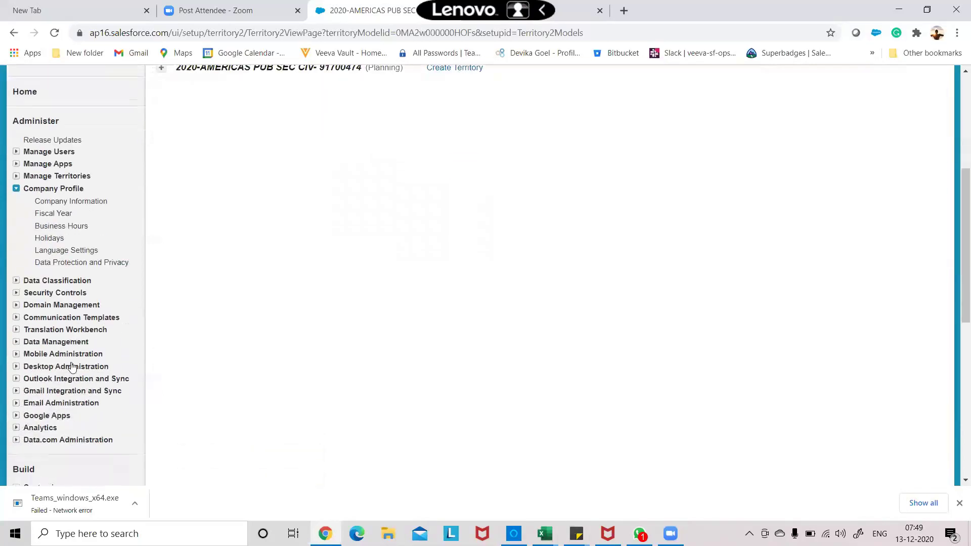
left_click(17, 281)
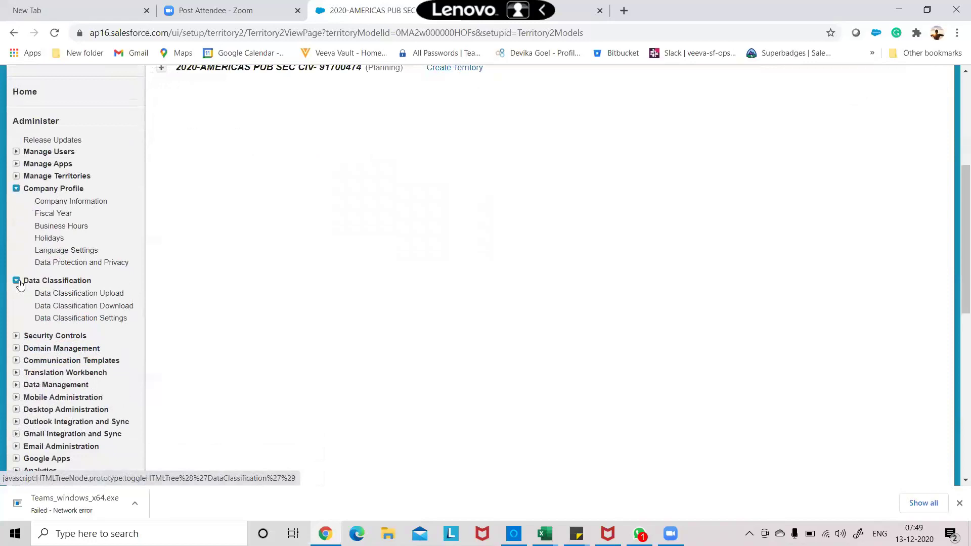
left_click(16, 336)
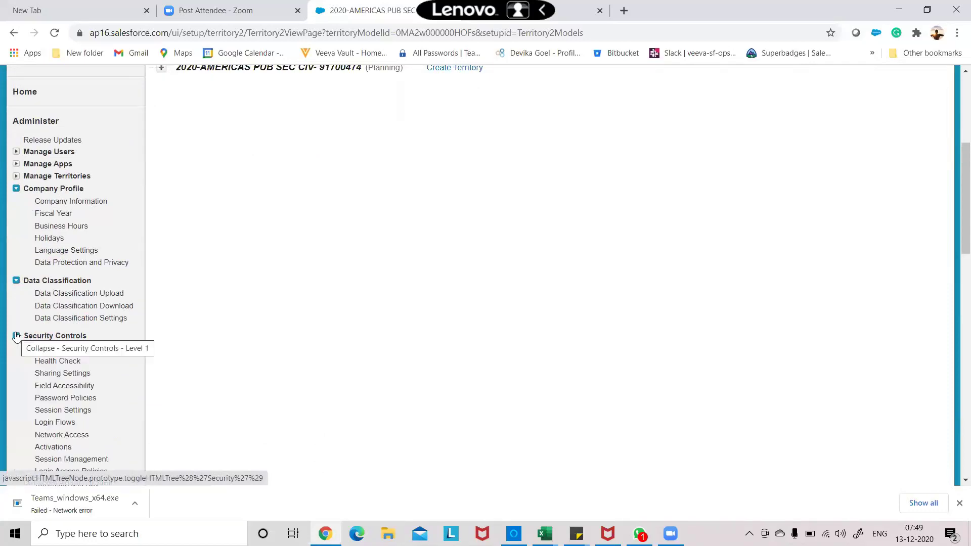
left_click(16, 337)
scroll(16, 336, "down", 1)
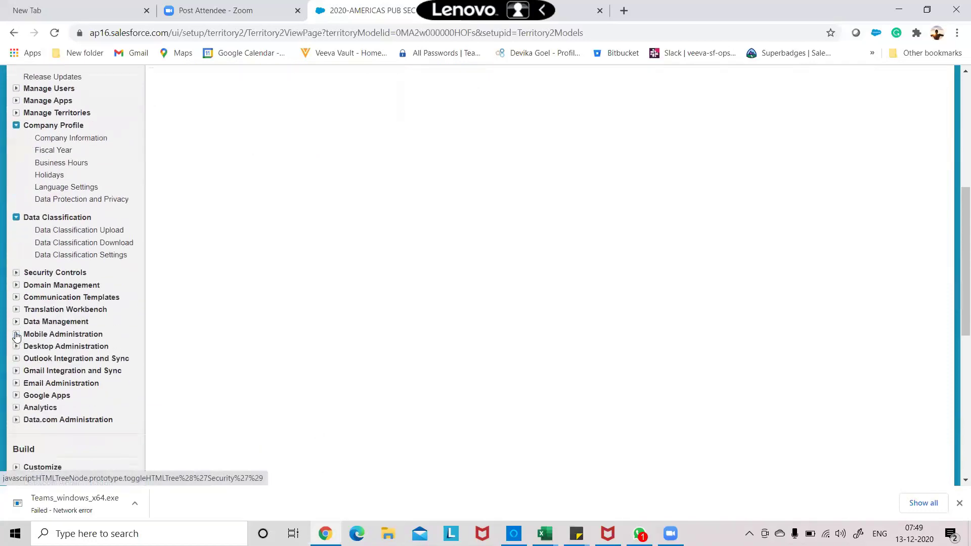
Look through the Domain Management, Communication Templates, Translation Workbench and Data Management setup sections, collapsing each one again.
left_click(15, 285)
left_click(15, 286)
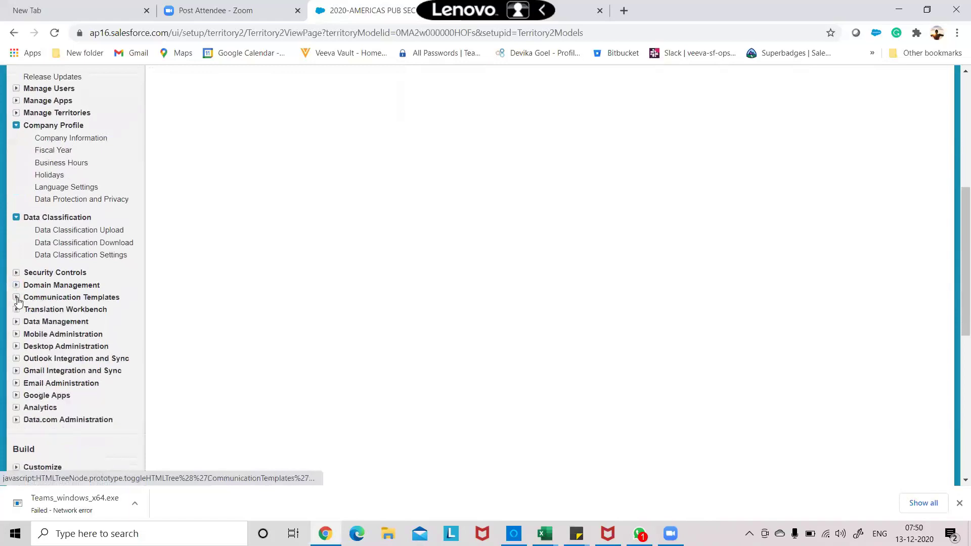
left_click(17, 297)
left_click(17, 298)
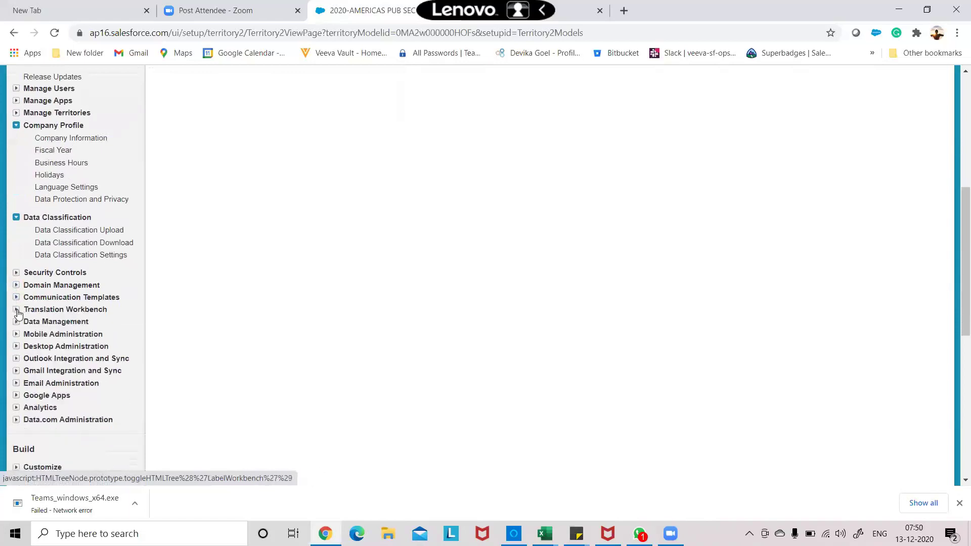
left_click(16, 310)
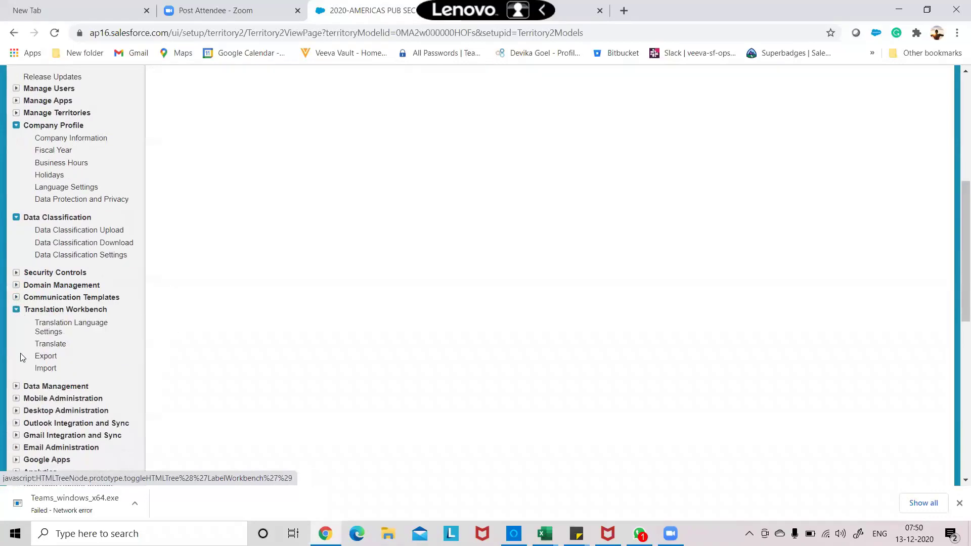
left_click(16, 312)
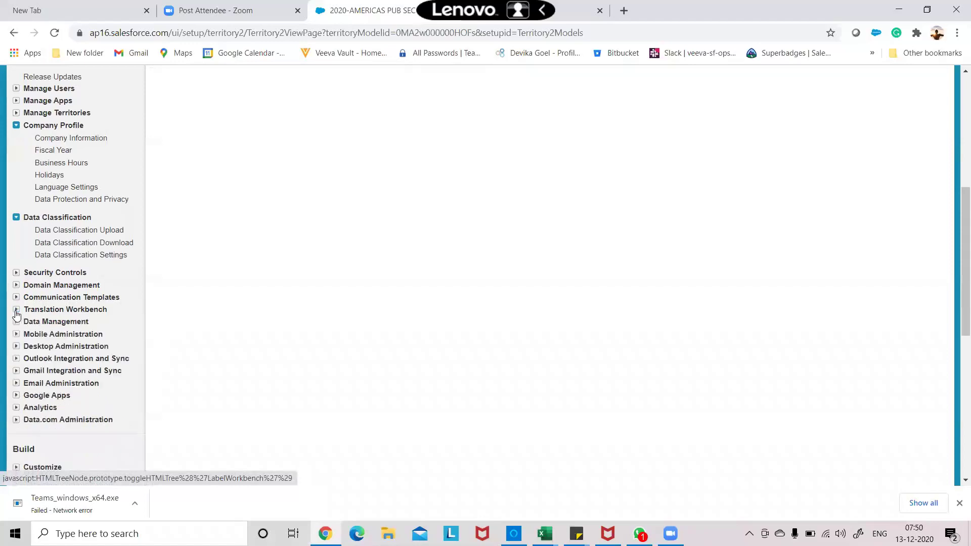
left_click(17, 324)
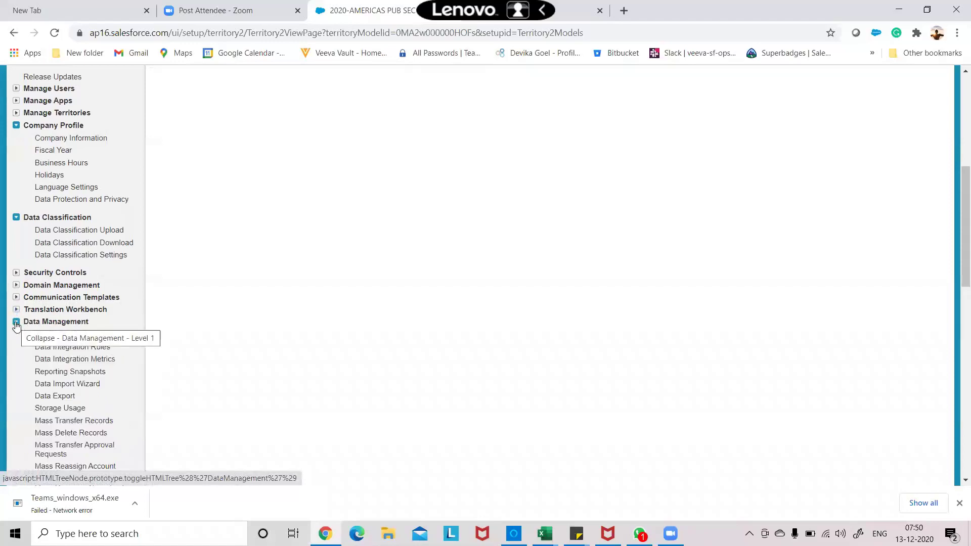
scroll(17, 326, "down", 3)
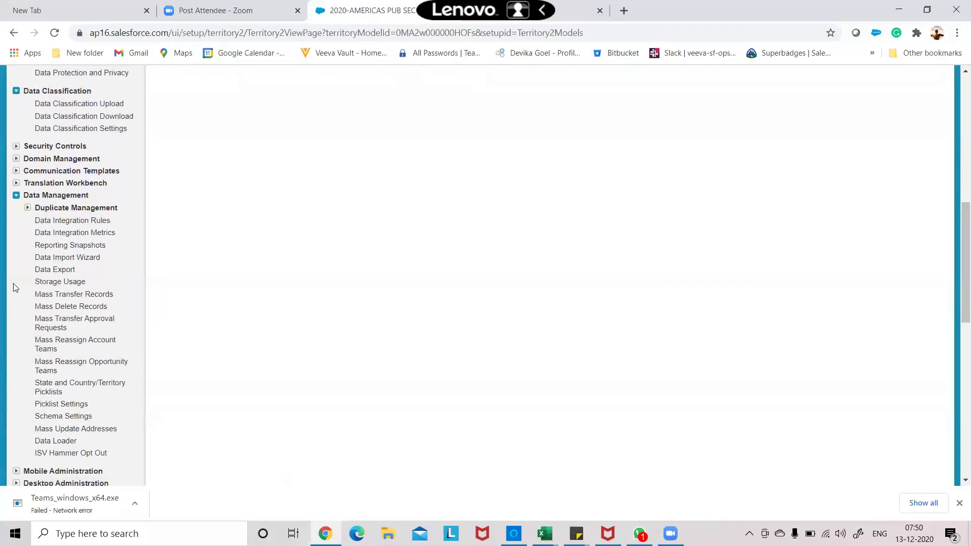
left_click(15, 196)
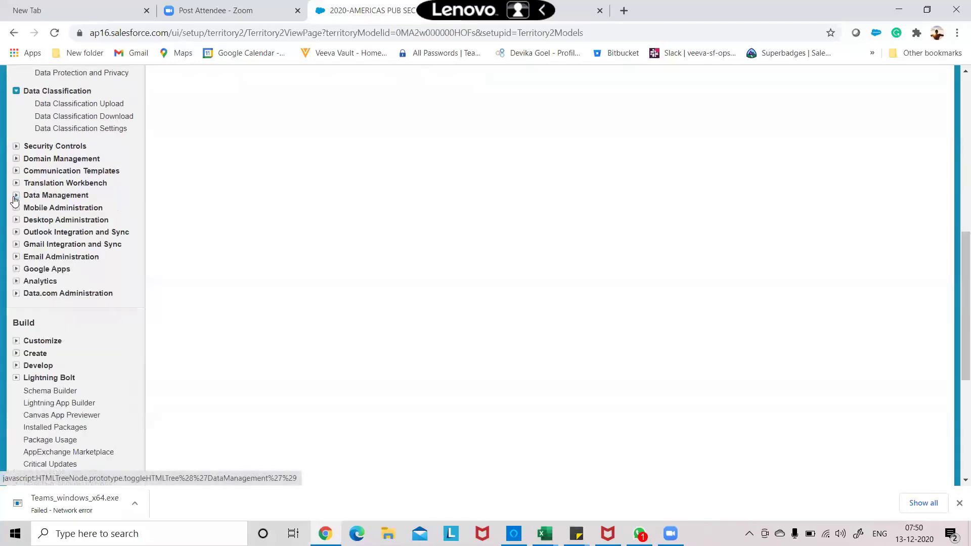
Expand the Manage Territories setup section and open its Settings page.
scroll(23, 222, "up", 6)
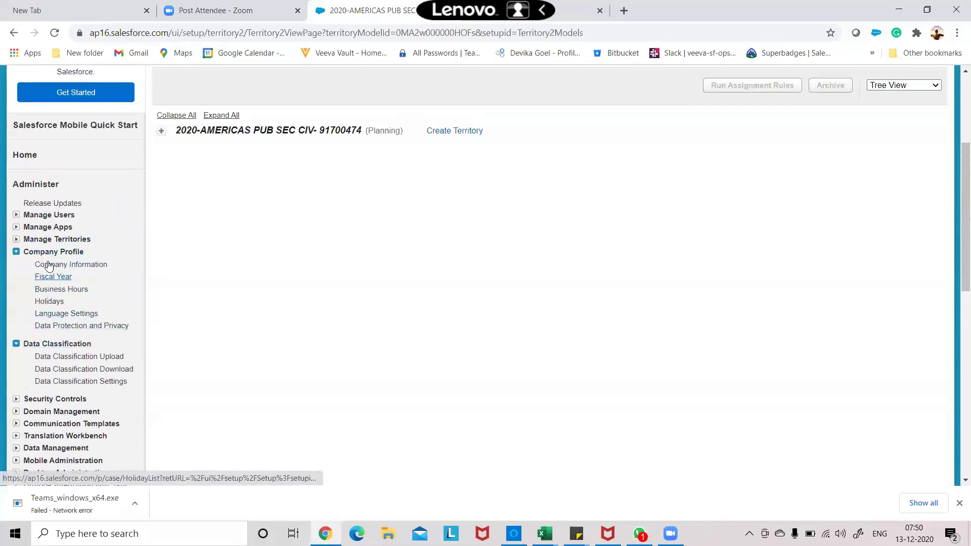
left_click(16, 239)
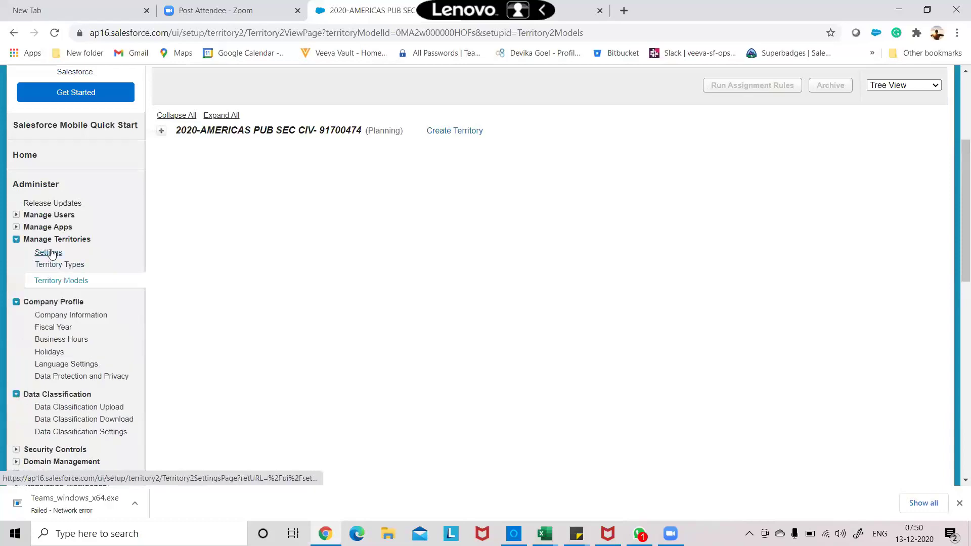
left_click(50, 253)
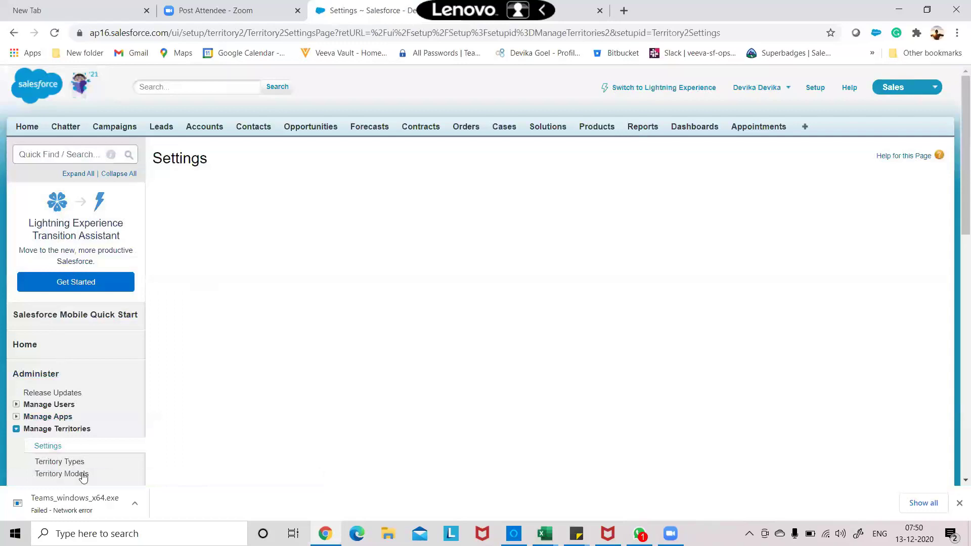
Collapse the Manage Territories setup section and expand Company Profile.
left_click(15, 429)
scroll(14, 430, "down", 10)
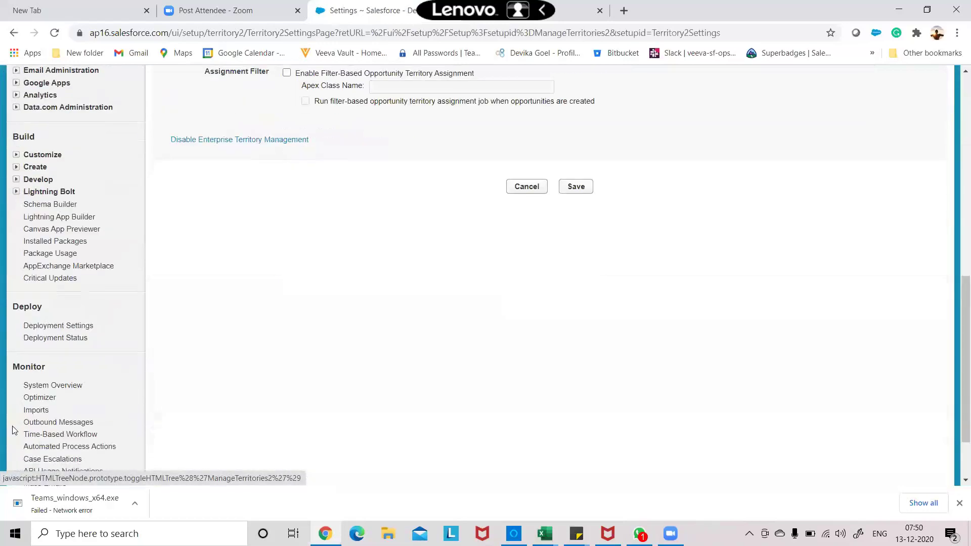
scroll(14, 430, "up", 1)
scroll(14, 430, "up", 5)
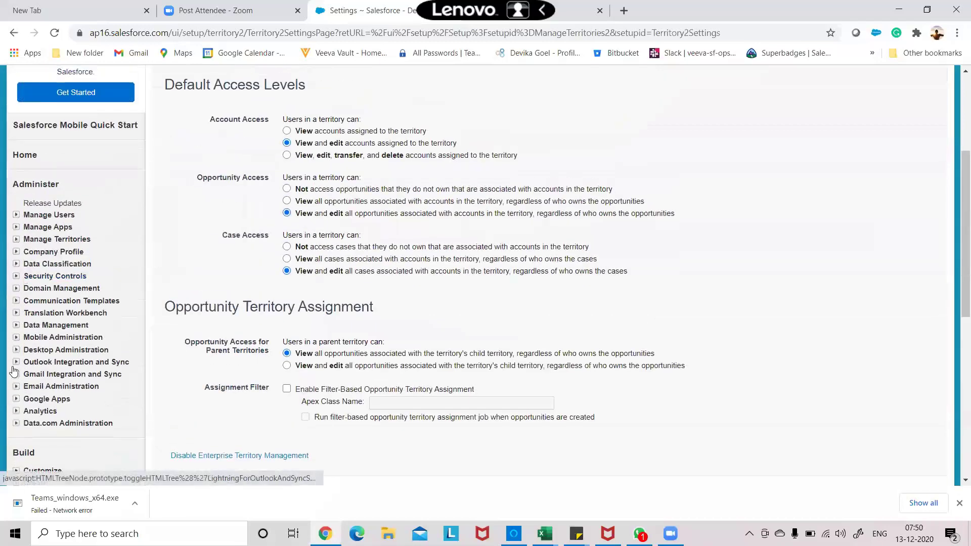
left_click(16, 253)
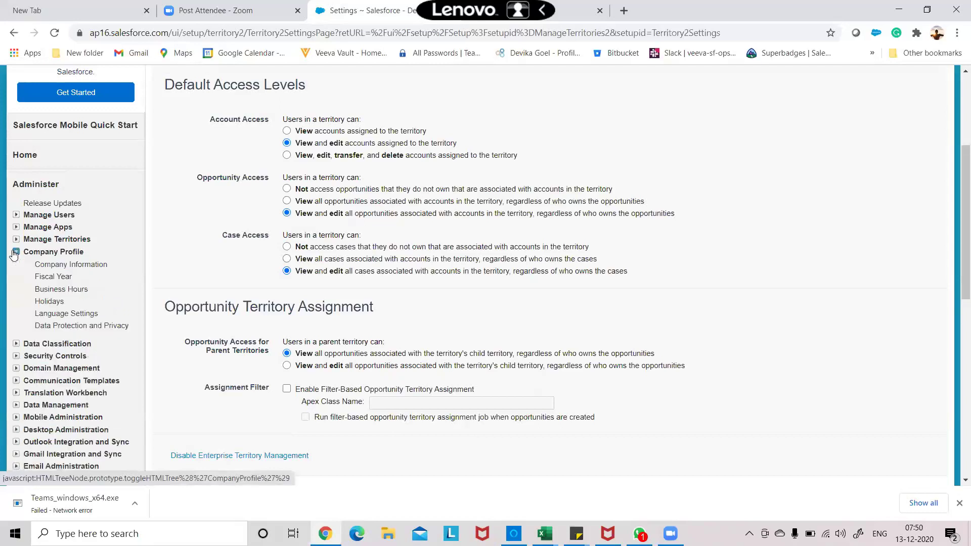
Expand the Security Controls setup section, look through its entries and collapse it again.
left_click(17, 356)
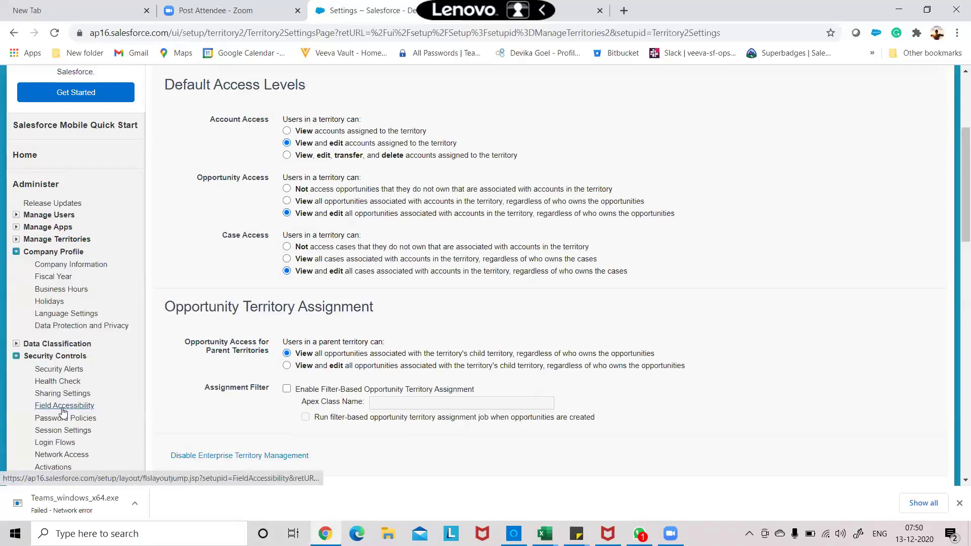
scroll(63, 411, "down", 10)
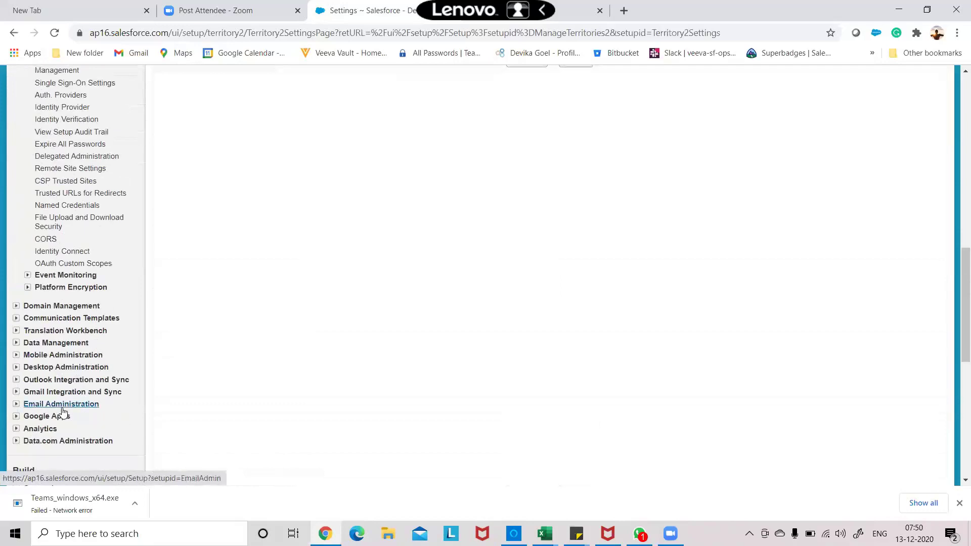
scroll(64, 412, "up", 10)
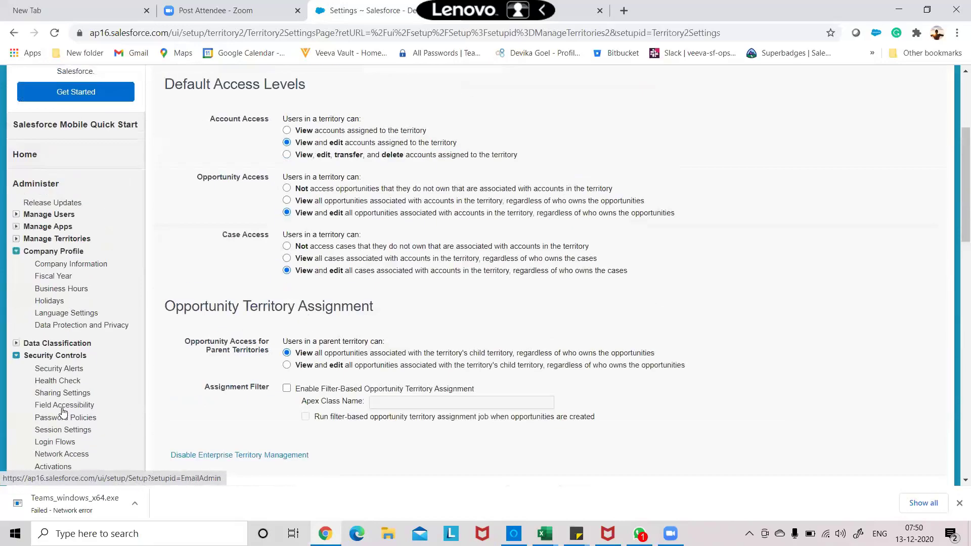
left_click(16, 356)
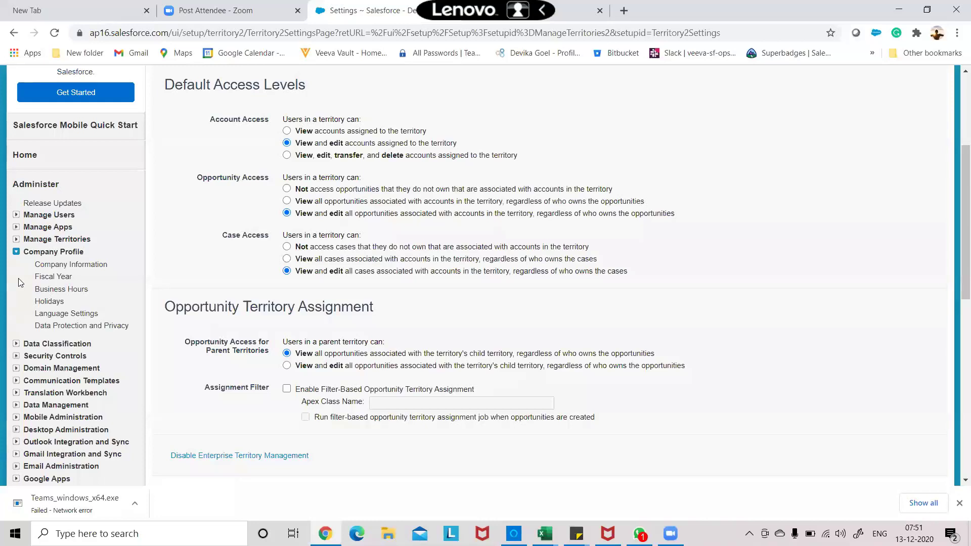
Open the Company Information page and review its user license, permission set license and feature license tables.
left_click(53, 264)
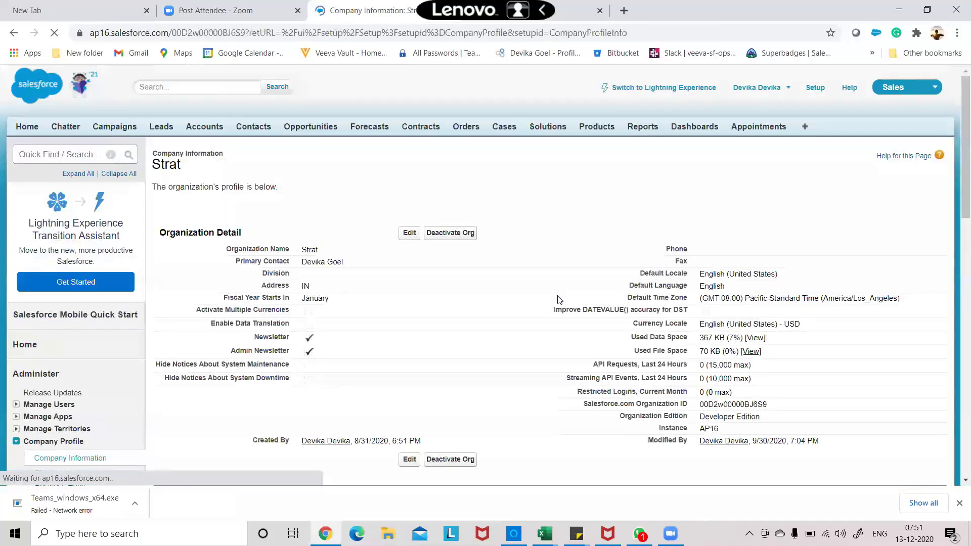
scroll(559, 298, "down", 9)
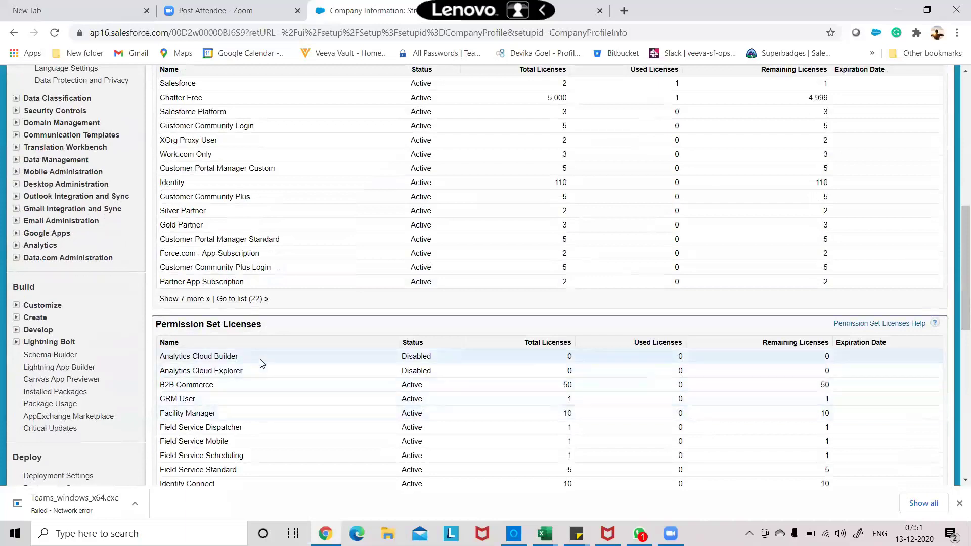
scroll(263, 364, "down", 2)
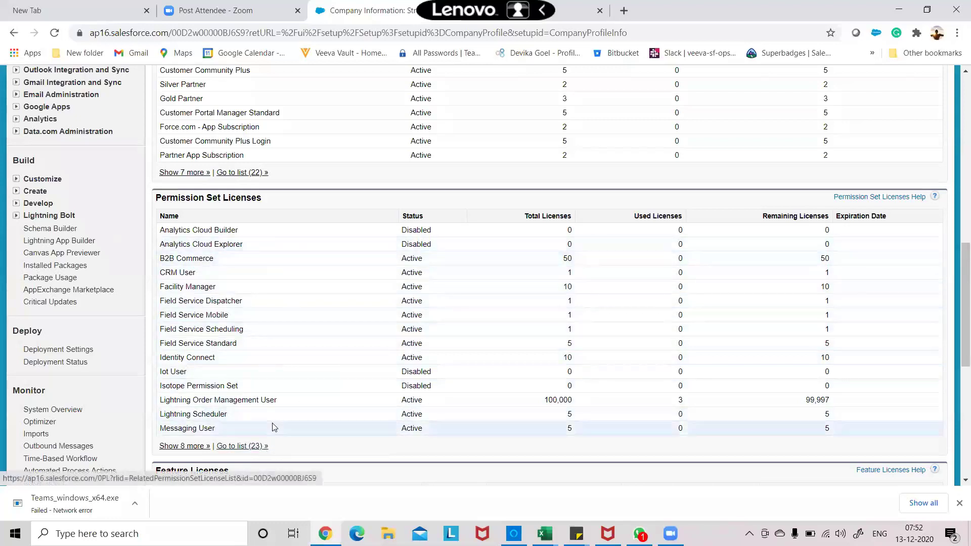
scroll(288, 403, "down", 3)
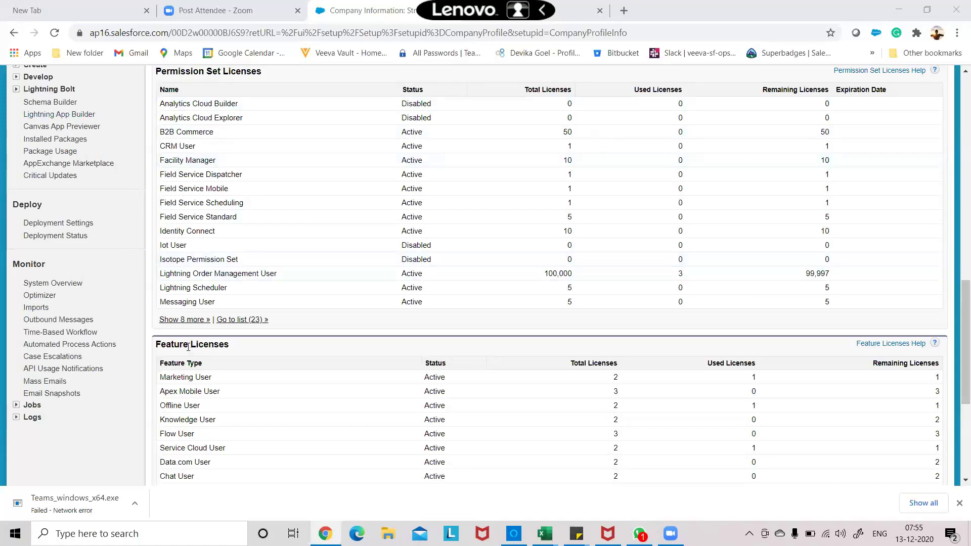
scroll(306, 303, "down", 3)
scroll(205, 206, "up", 5)
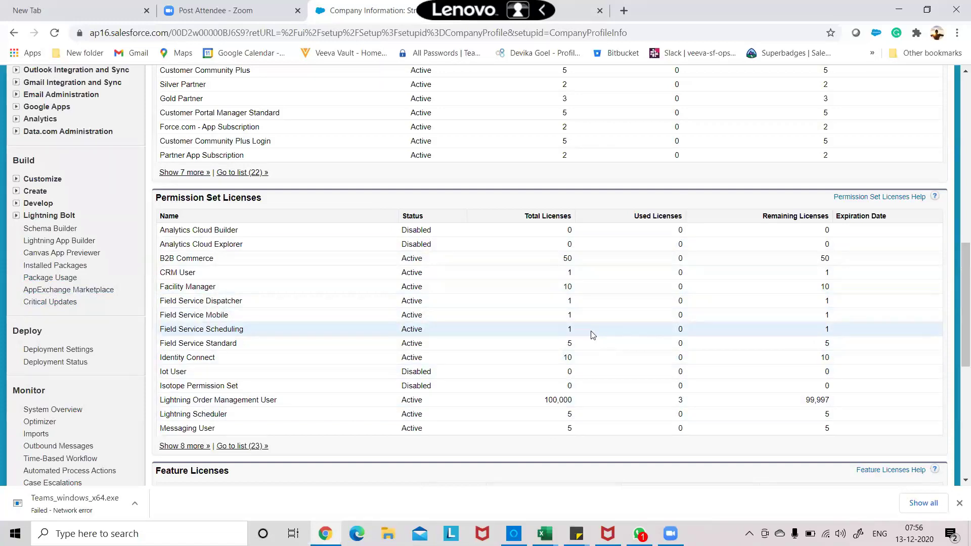
scroll(167, 388, "down", 7)
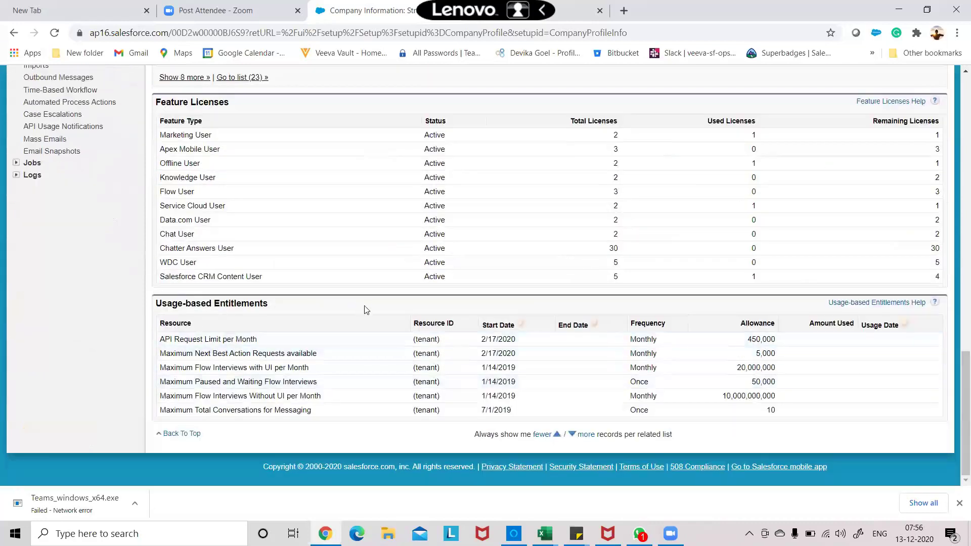
Examine the Marketing User total under Feature Licenses and the API Request Limit per Month allowance under Usage-based Entitlements.
scroll(366, 309, "up", 3)
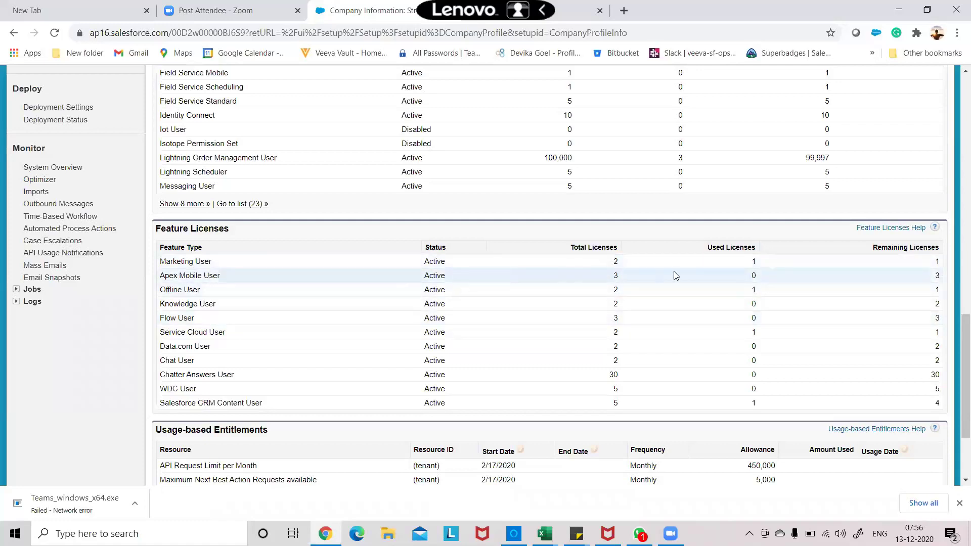
double_click(615, 262)
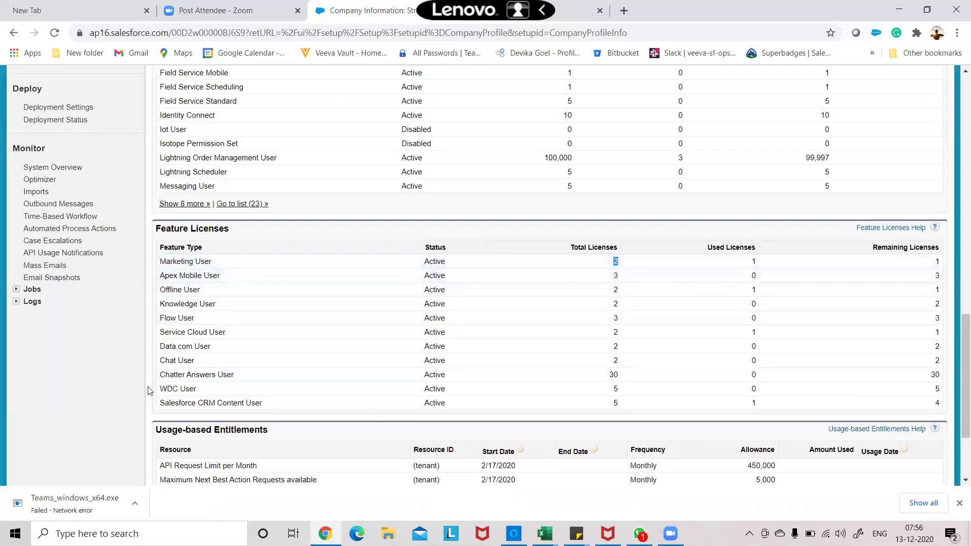
scroll(368, 347, "down", 3)
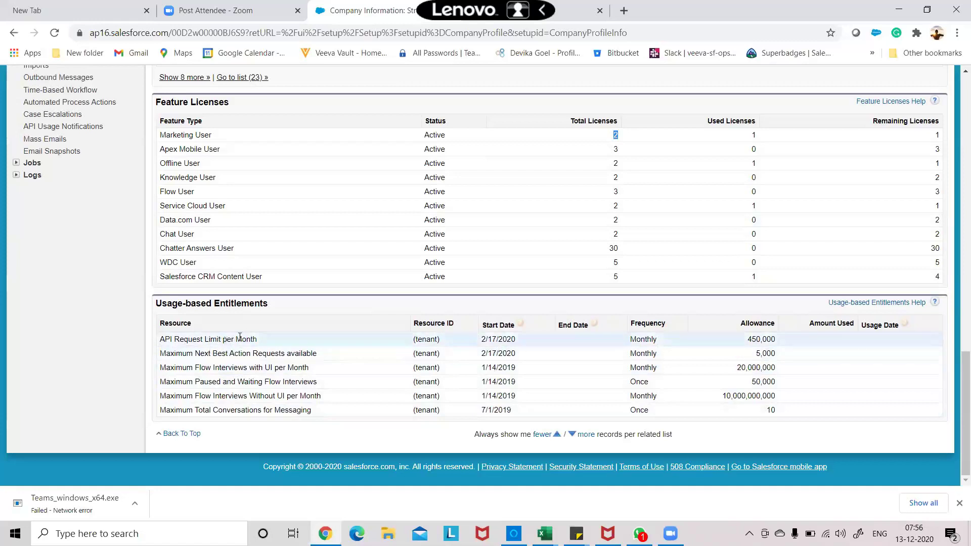
left_click_drag(258, 339, 158, 340)
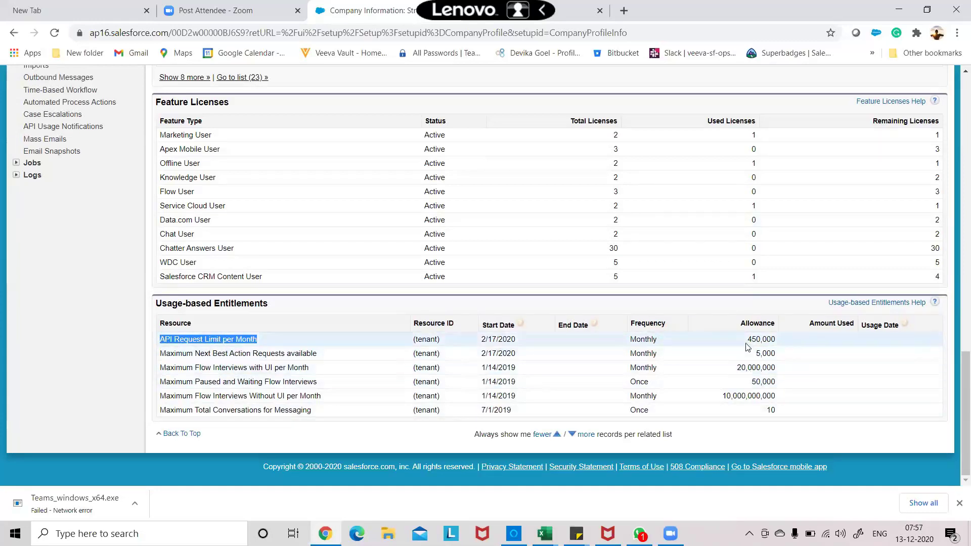
left_click_drag(745, 339, 789, 342)
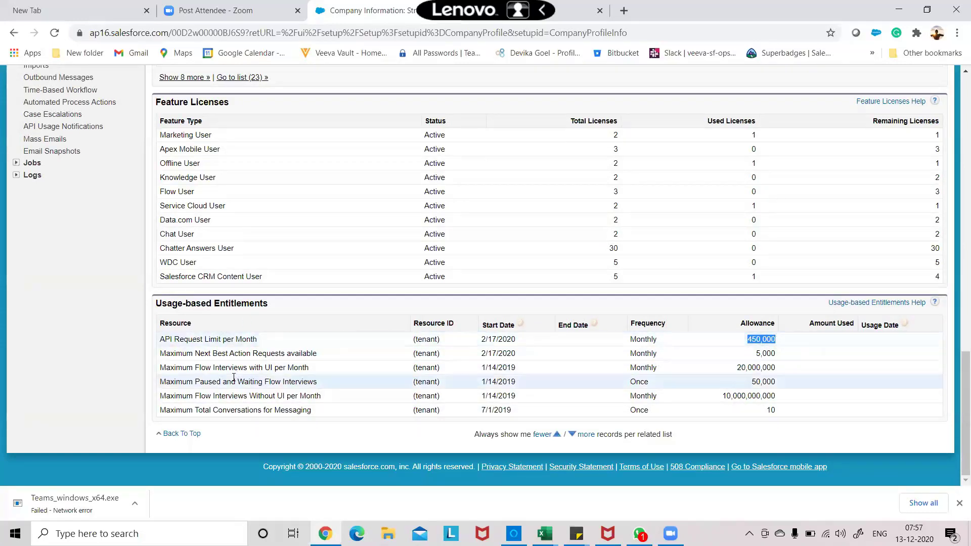
scroll(234, 376, "up", 2)
scroll(233, 377, "up", 7)
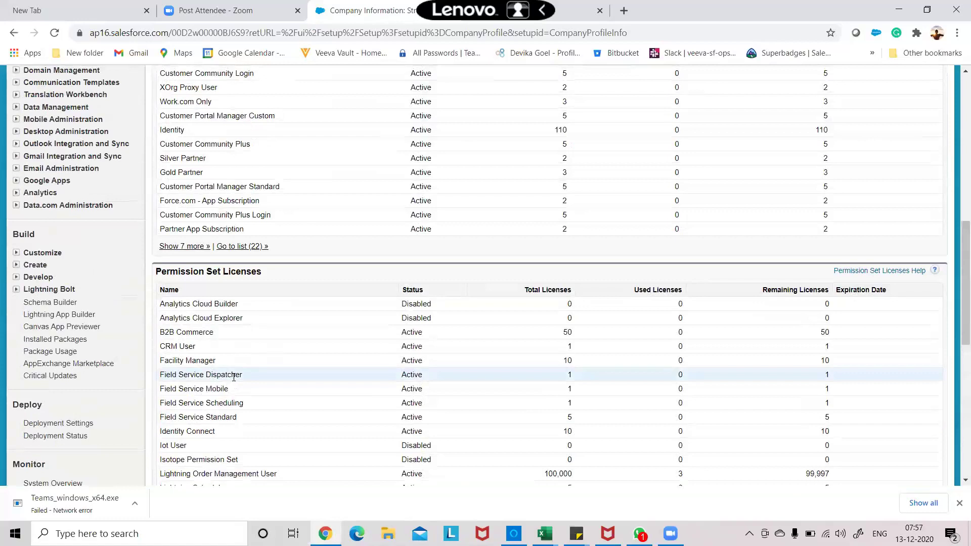
scroll(233, 377, "up", 5)
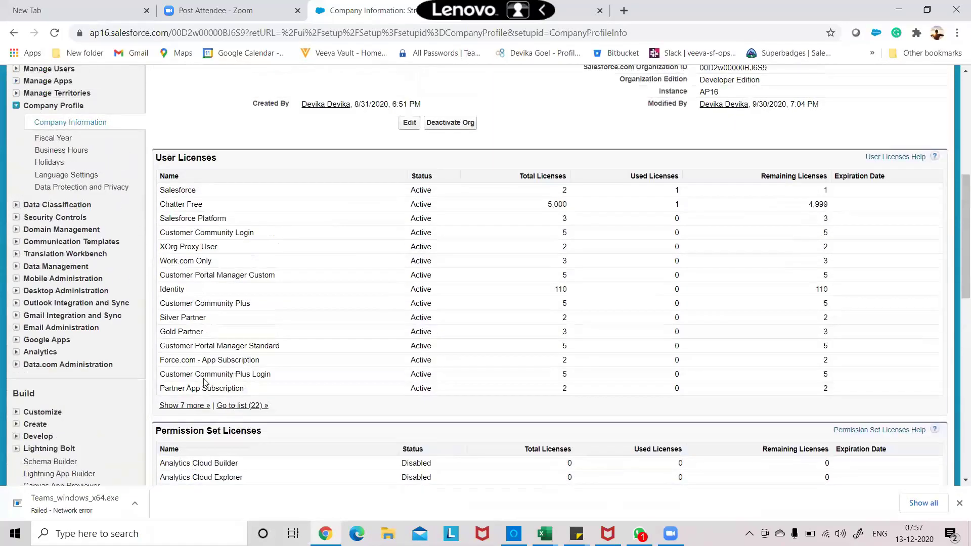
Open the Fiscal Year settings, try April as the fiscal year start month and set it back to January.
left_click(45, 236)
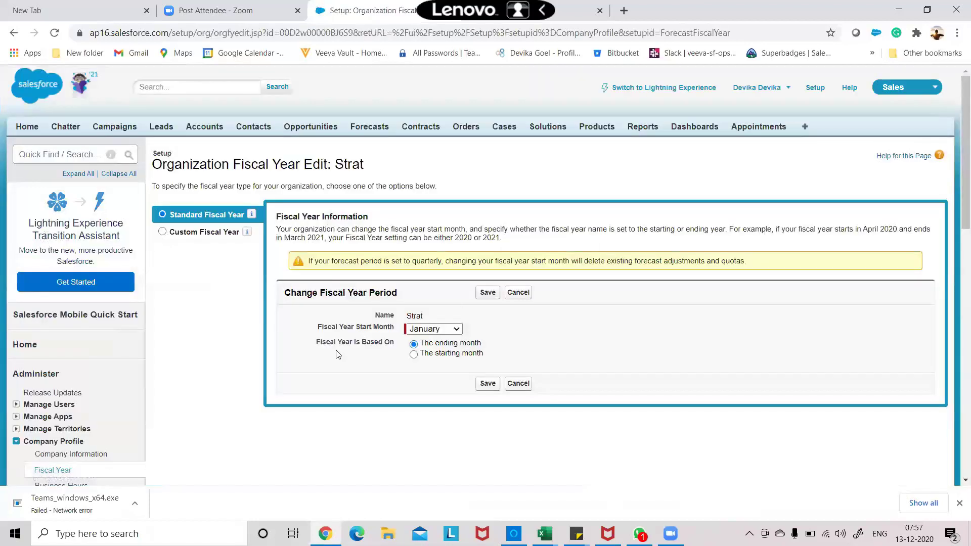
scroll(336, 353, "down", 4)
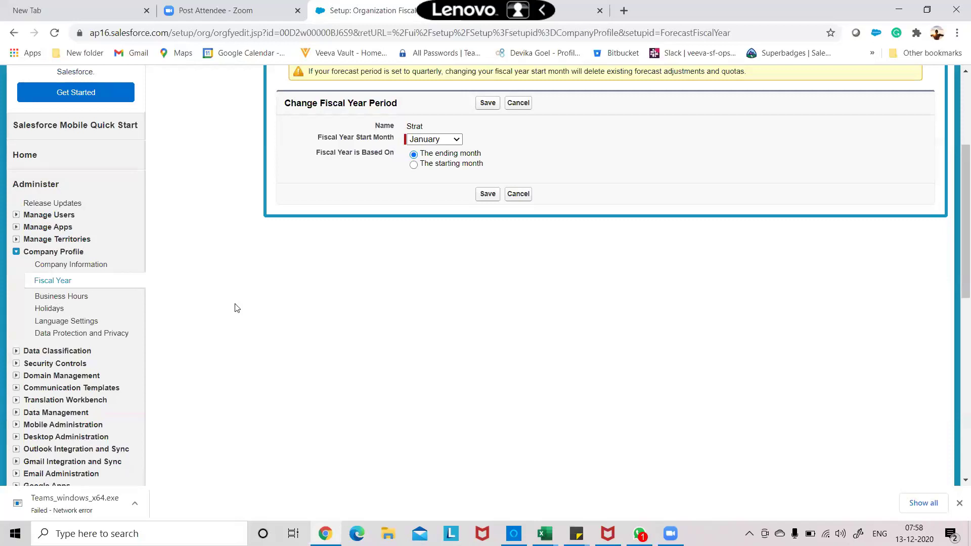
left_click(418, 141)
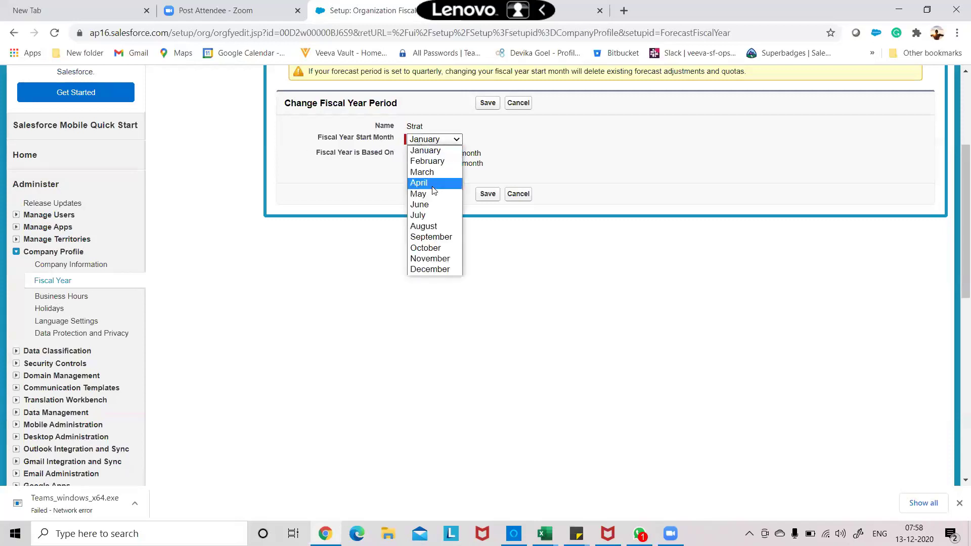
left_click(433, 183)
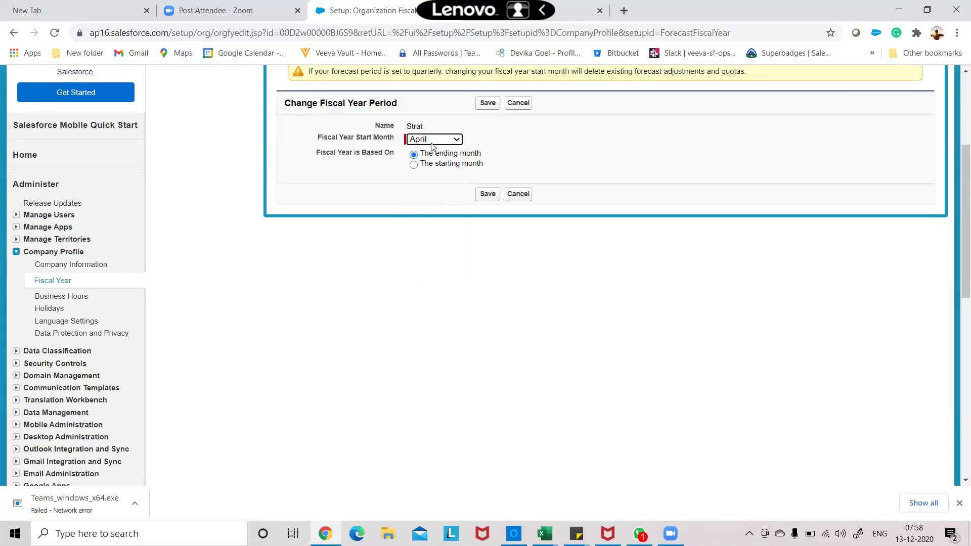
left_click(431, 141)
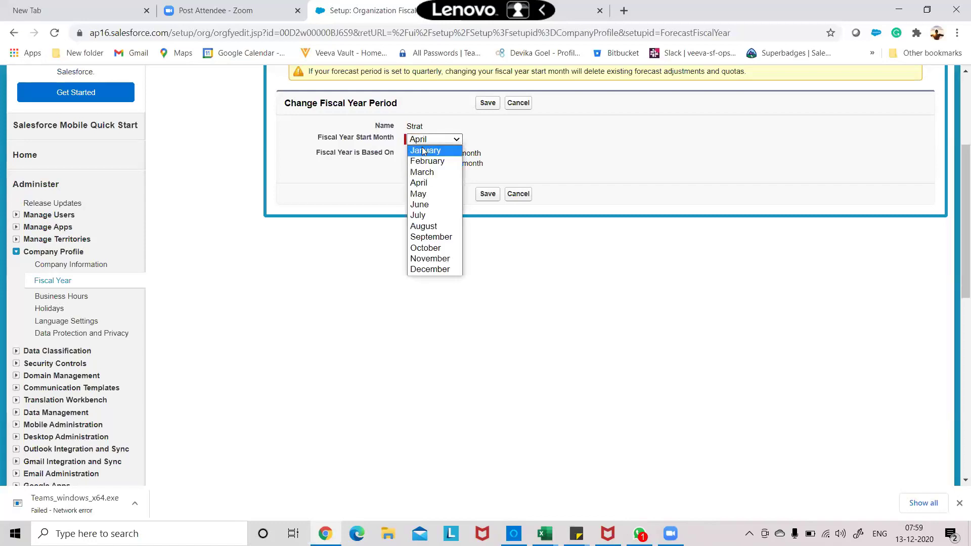
left_click(423, 150)
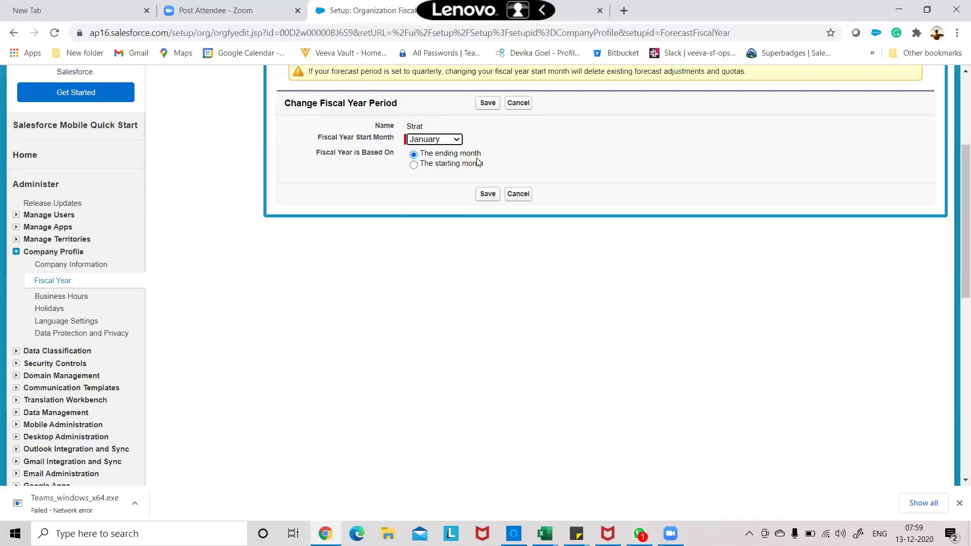
Try basing the fiscal year on the starting month, then return it to the ending month with January selected.
left_click(413, 165)
left_click(421, 142)
left_click(427, 151)
left_click(414, 155)
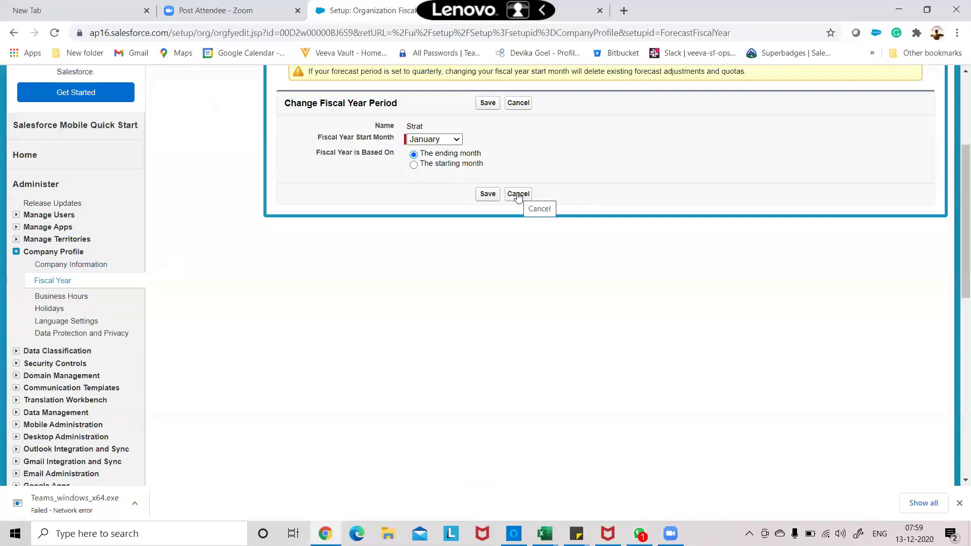
Open the Default business hours record from the Business Hours setup page for editing.
left_click(62, 298)
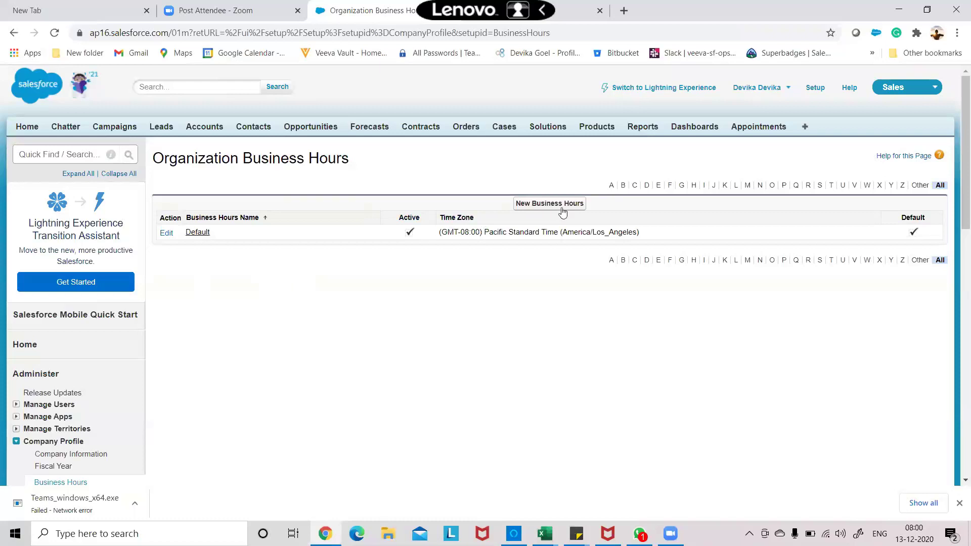
left_click(197, 237)
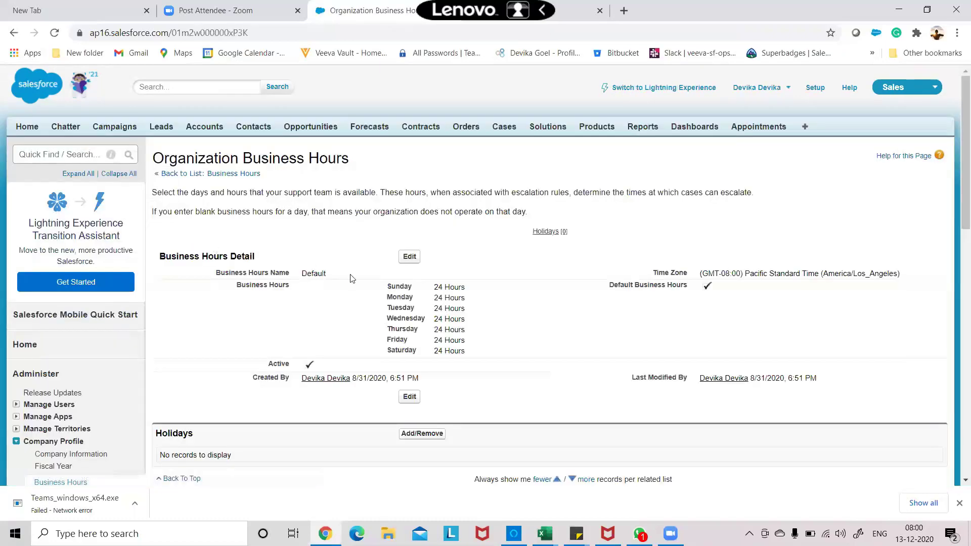
left_click(409, 256)
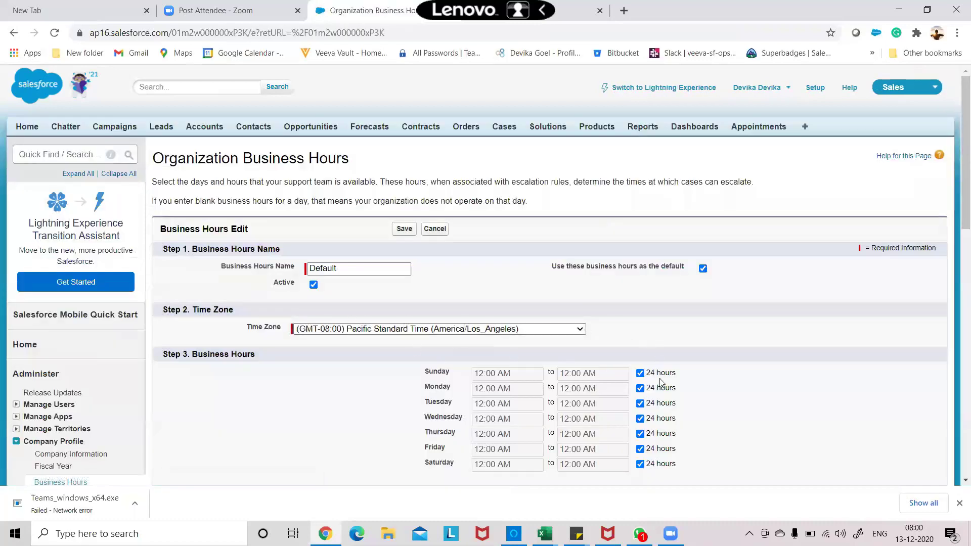
Turn off the 24 hours option for every day from Sunday to Saturday in the Default business hours.
left_click(640, 374)
left_click(640, 389)
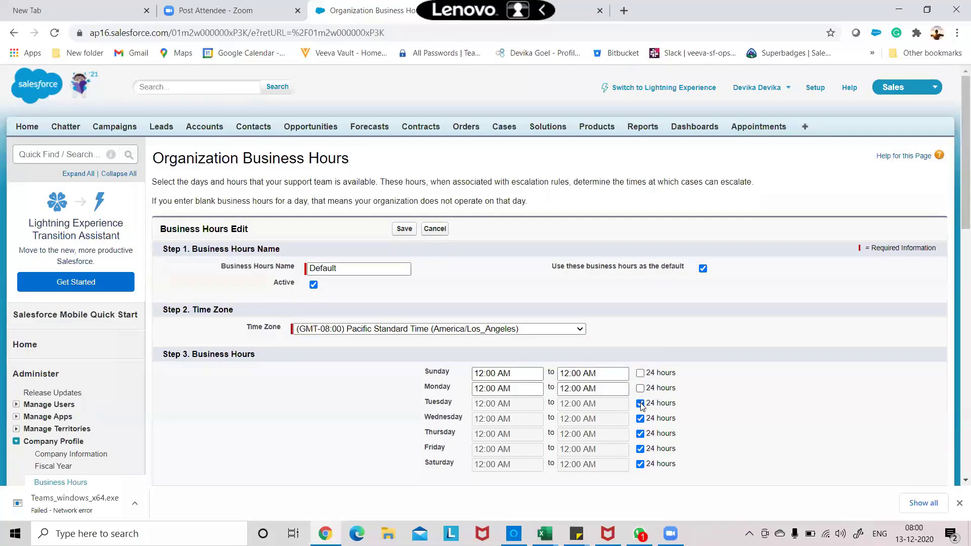
left_click(640, 403)
left_click(640, 434)
left_click(640, 419)
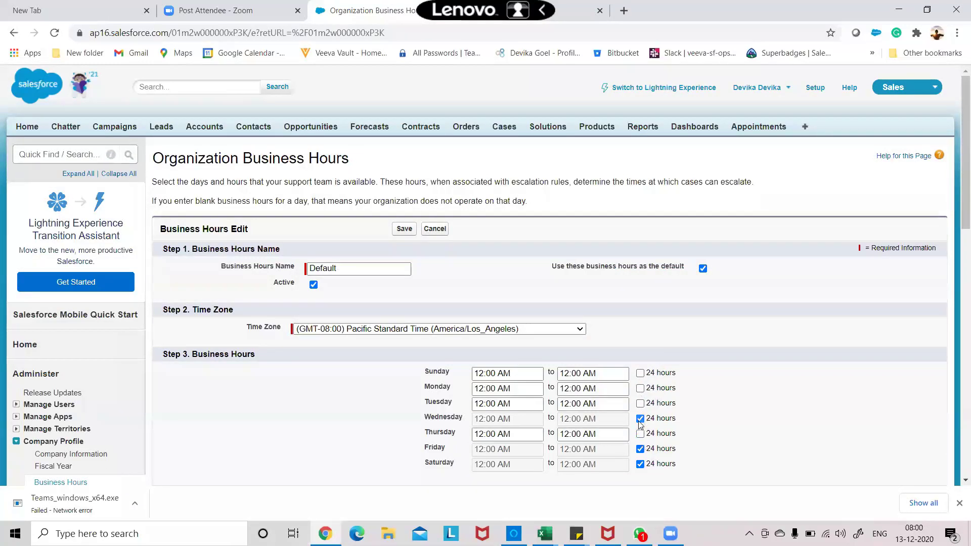
left_click(640, 449)
left_click(640, 464)
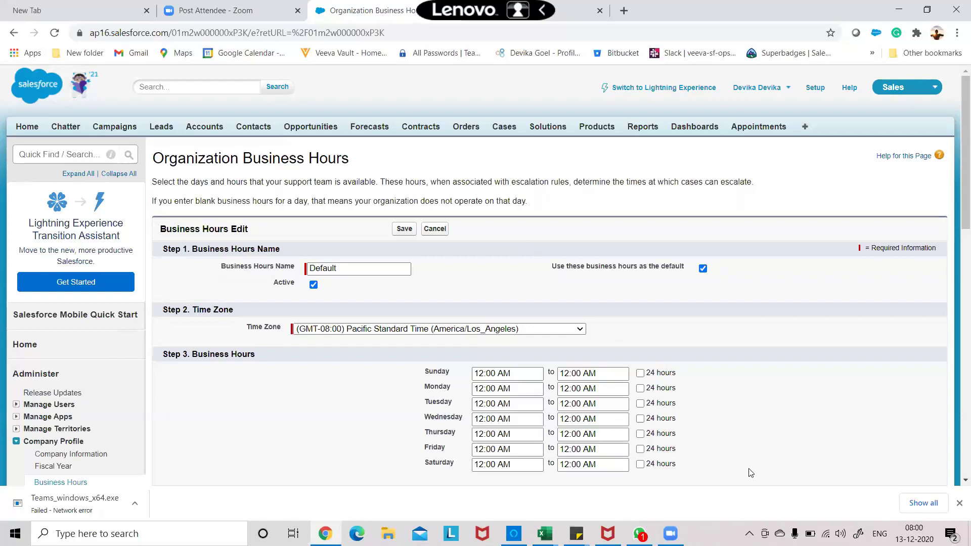
scroll(657, 430, "down", 2)
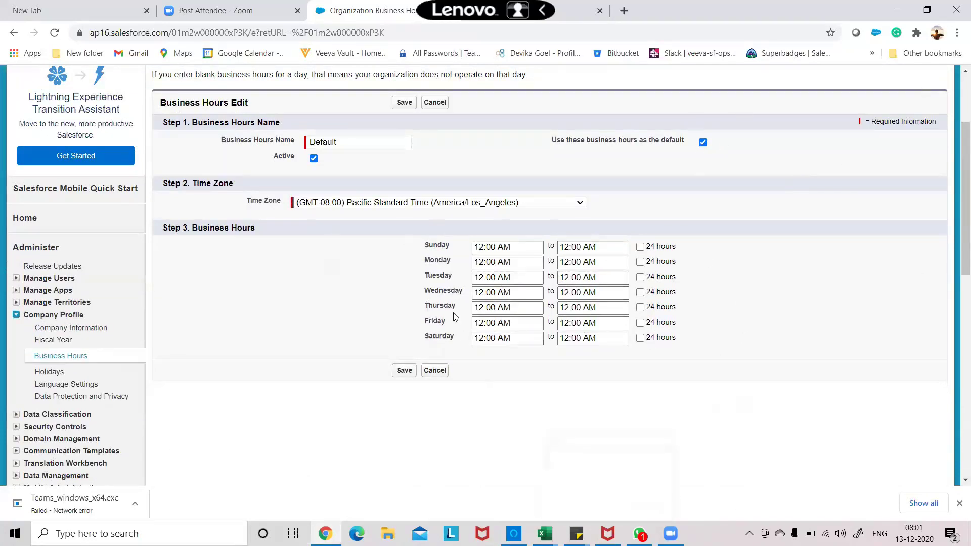
scroll(500, 317, "up", 3)
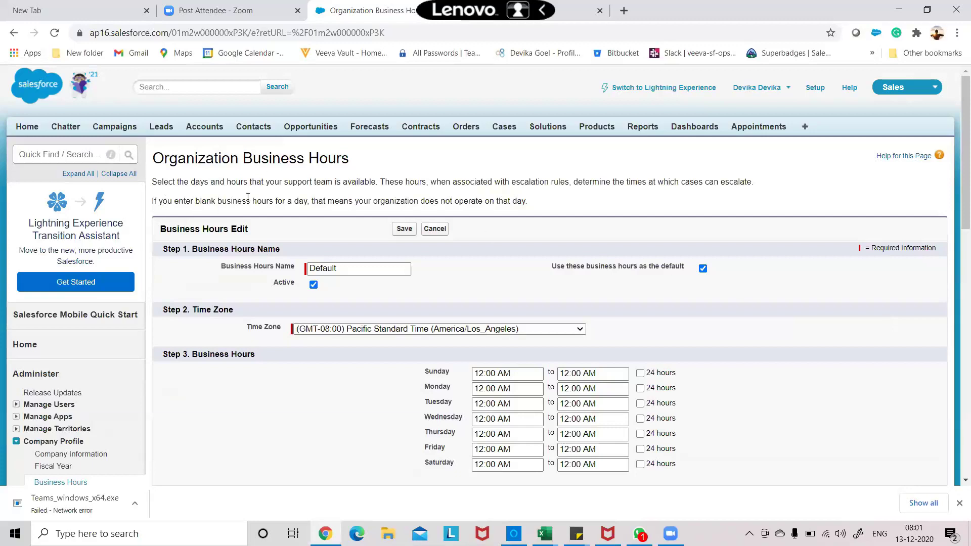
Clear Sunday's start and end times in the Default business hours.
left_click_drag(152, 201, 527, 201)
left_click_drag(516, 373, 447, 385)
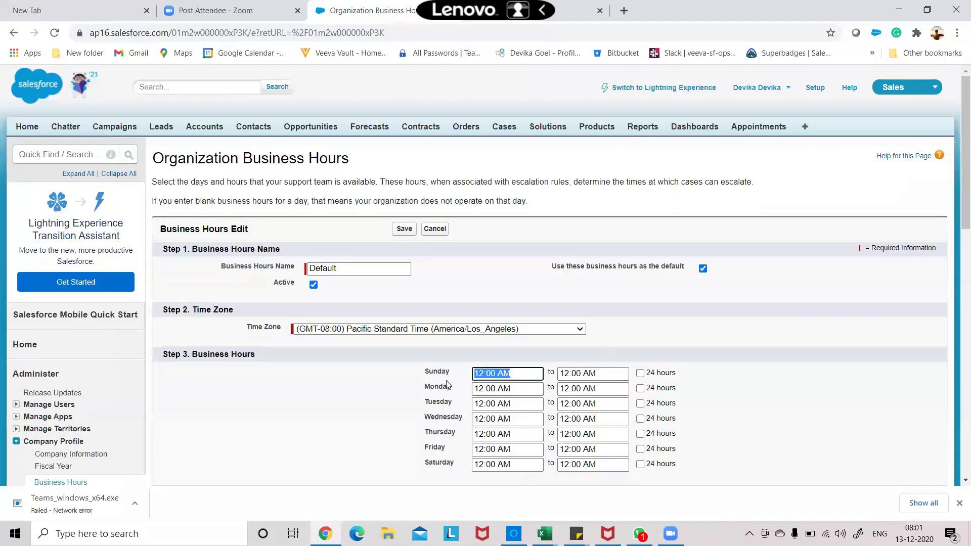
key("BackSpace")
left_click_drag(596, 373, 559, 374)
key("BackSpace")
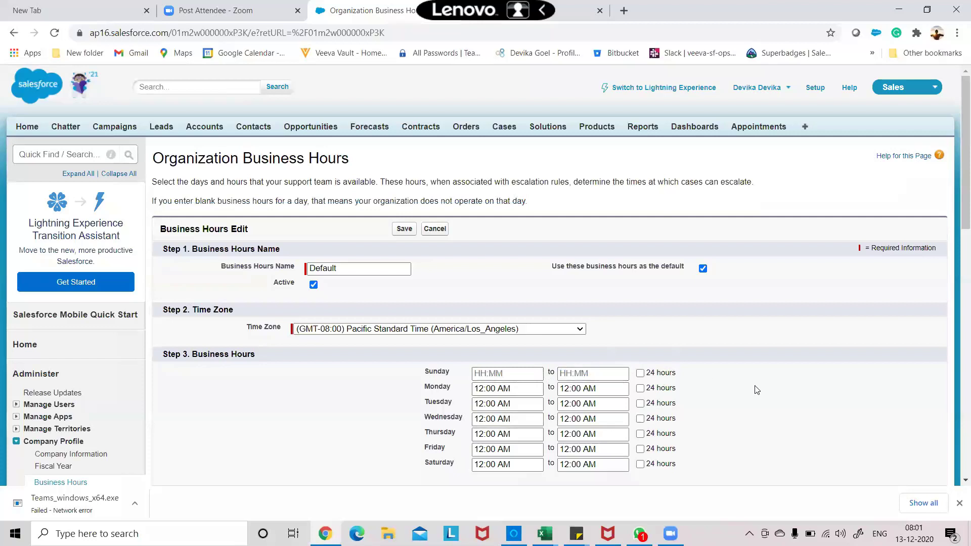
Turn on the 24 hours option for Monday through Friday in the Default business hours.
left_click(640, 388)
left_click(640, 404)
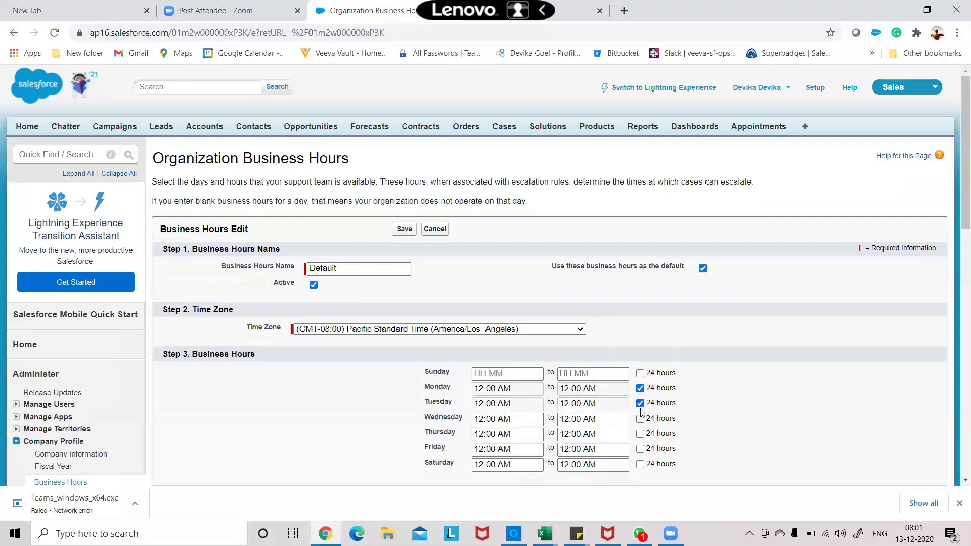
left_click(640, 418)
left_click(640, 433)
left_click(640, 449)
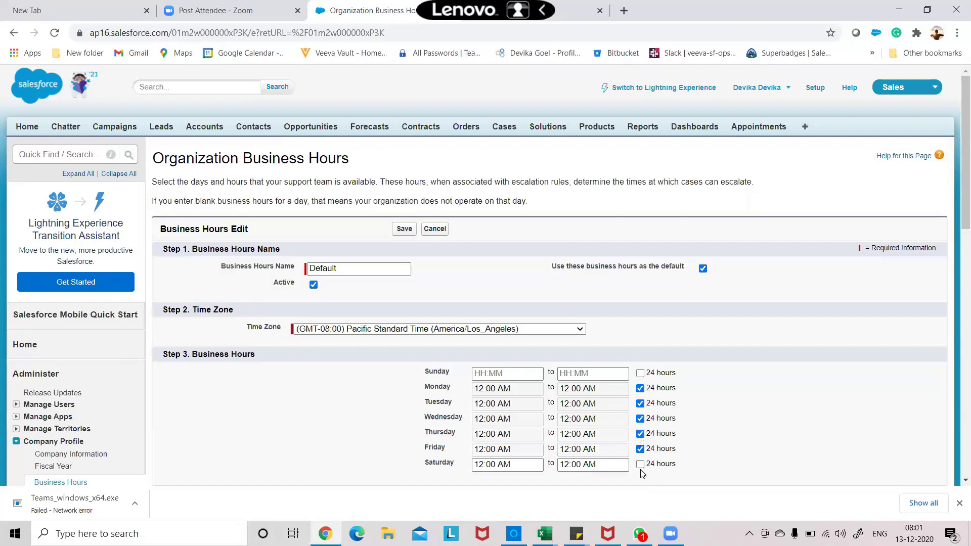
Clear Saturday's start and end times and save the Default business hours.
triple_click(524, 464)
scroll(523, 460, "down", 1)
key("BackSpace")
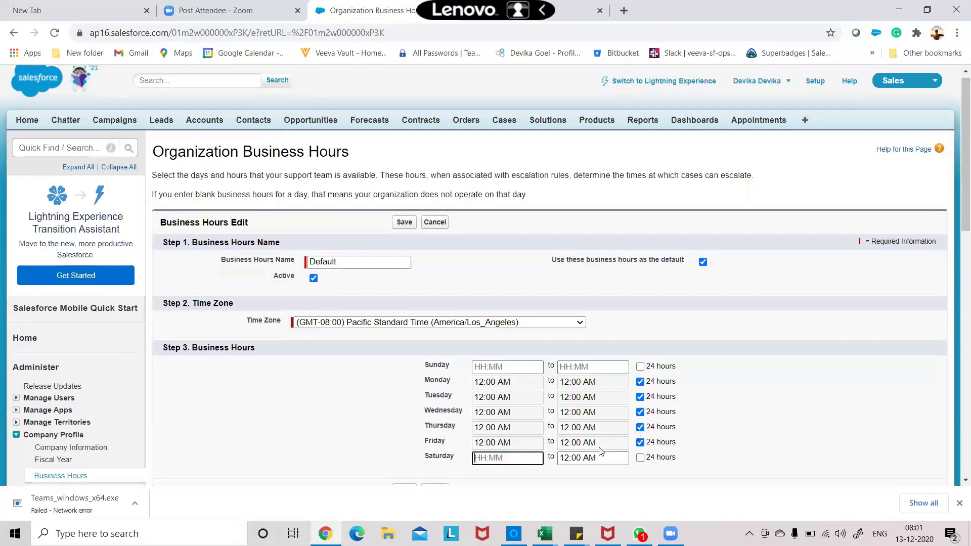
triple_click(597, 457)
key("BackSpace")
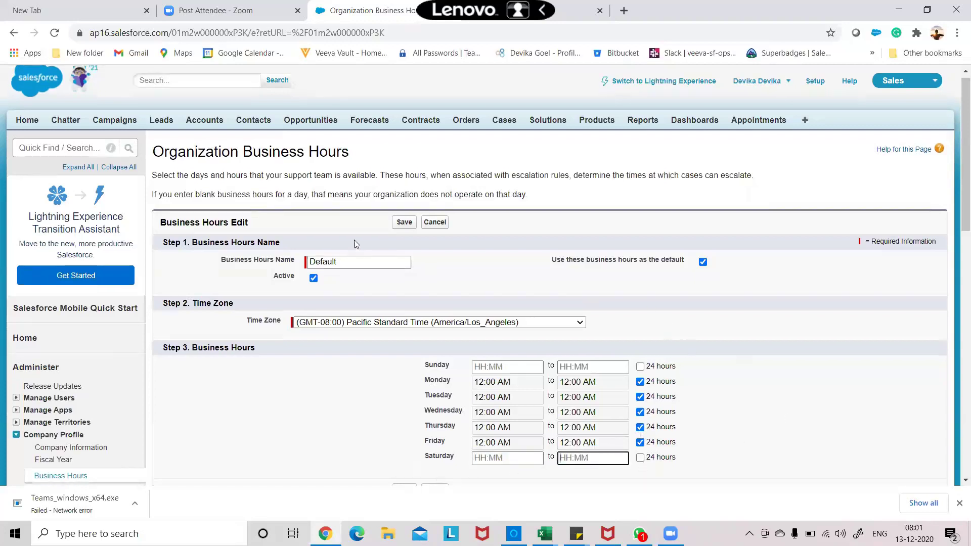
left_click(402, 224)
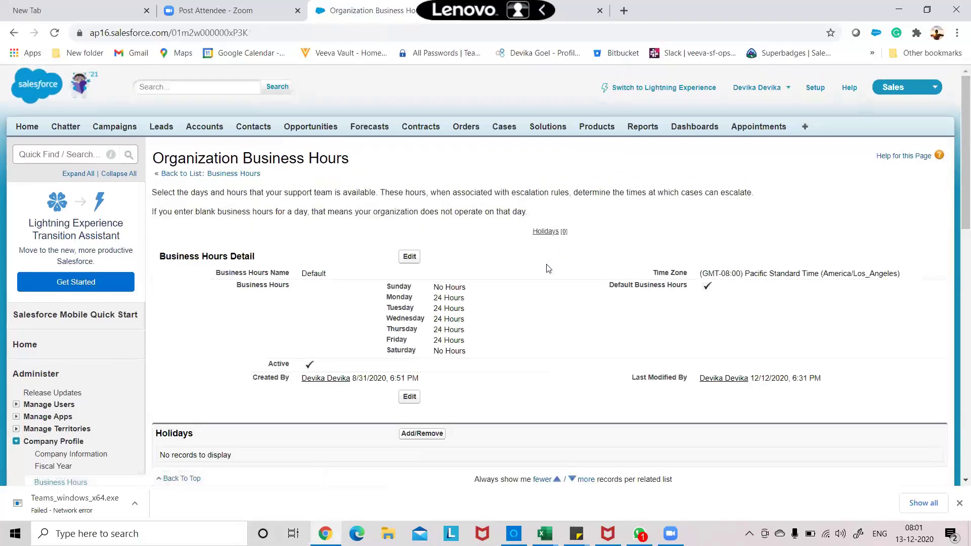
Review the saved business hours for each day, especially Sunday and Saturday.
left_click_drag(467, 352, 436, 289)
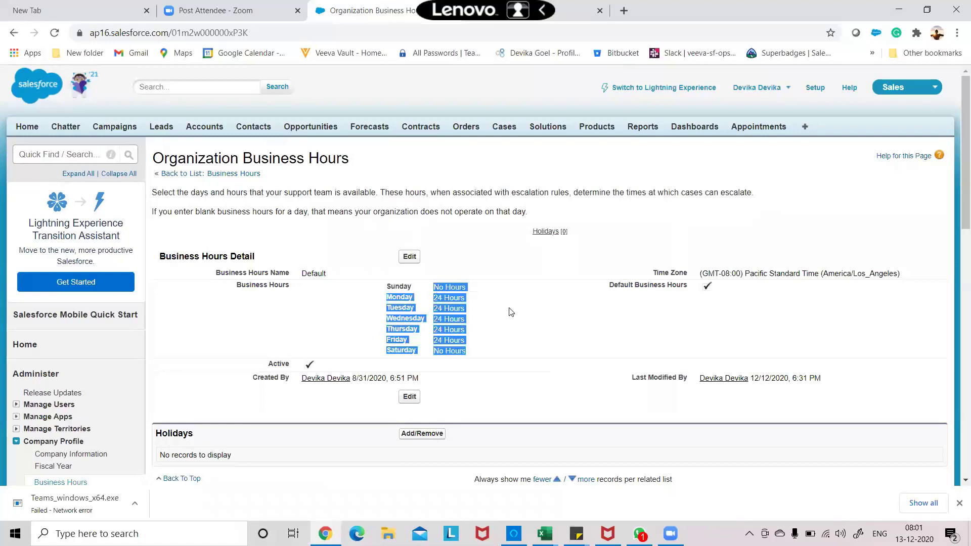
left_click(473, 331)
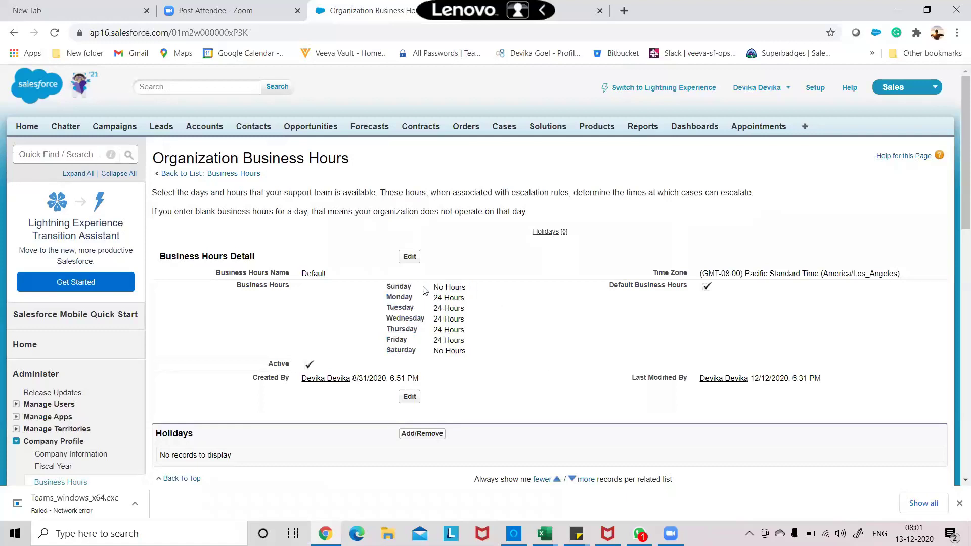
left_click_drag(451, 289, 484, 310)
left_click(485, 310)
left_click_drag(438, 351, 470, 356)
Open the Language & Time Zone page in the personal settings and view its options.
left_click(758, 88)
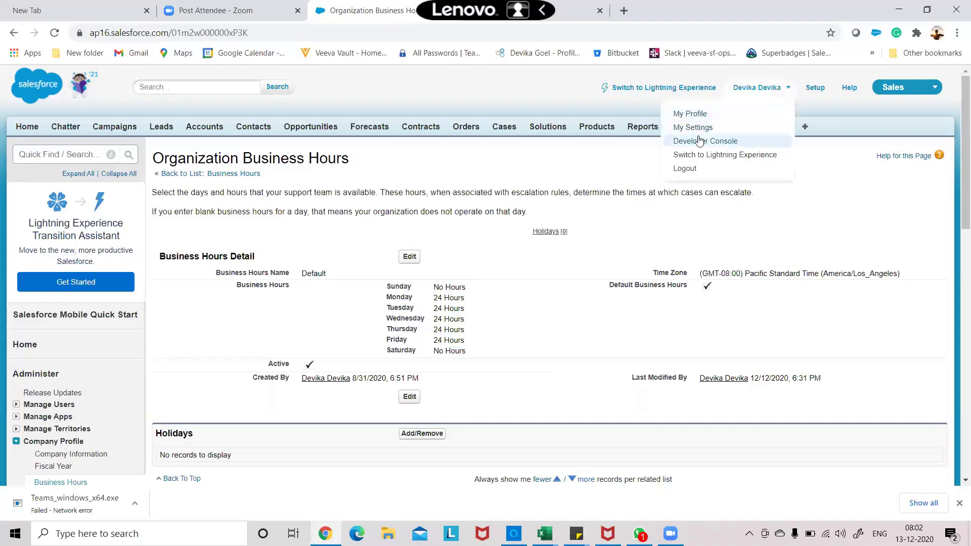
left_click(675, 126)
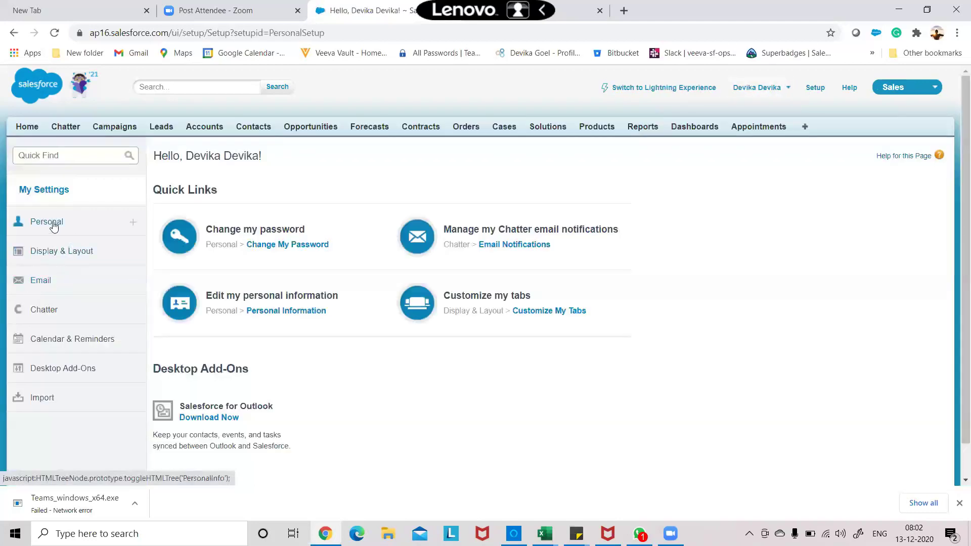
left_click(48, 221)
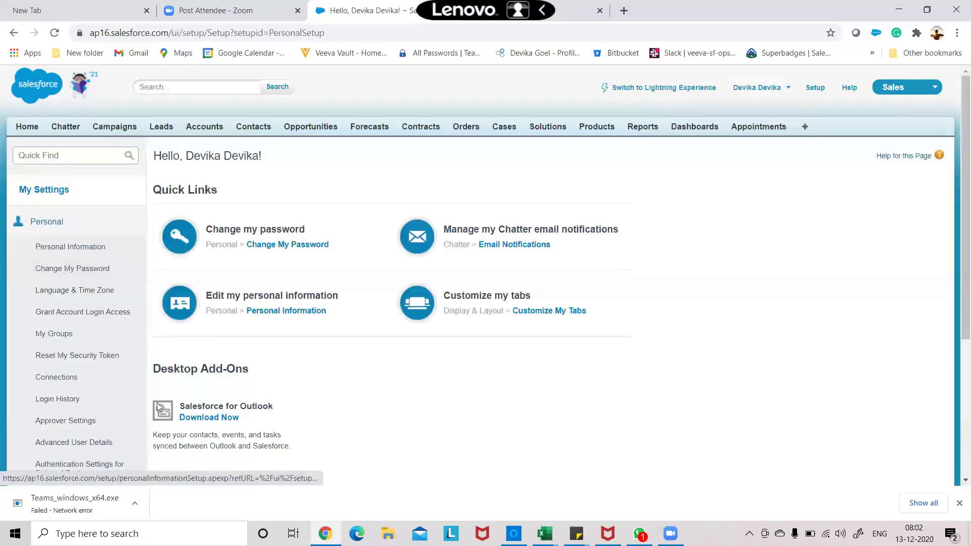
left_click(95, 290)
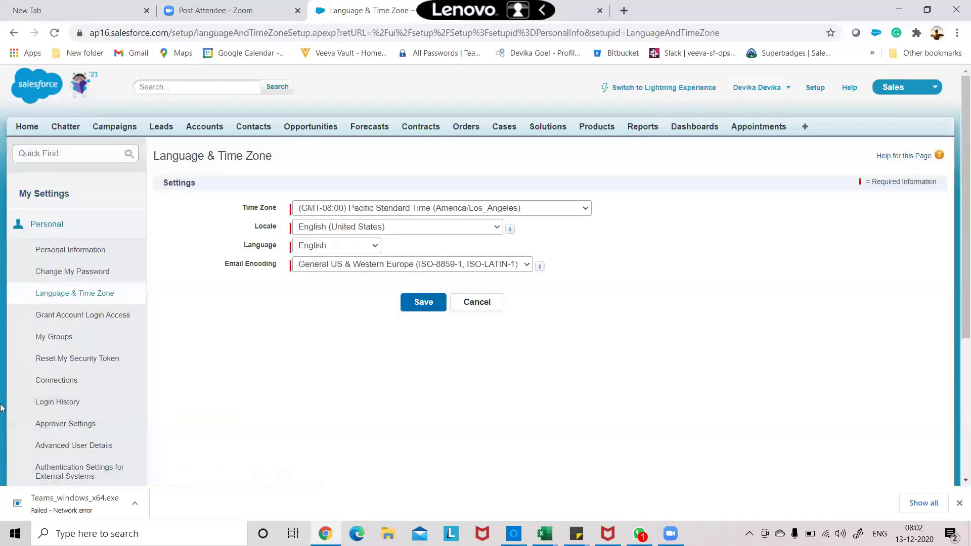
scroll(67, 369, "down", 1)
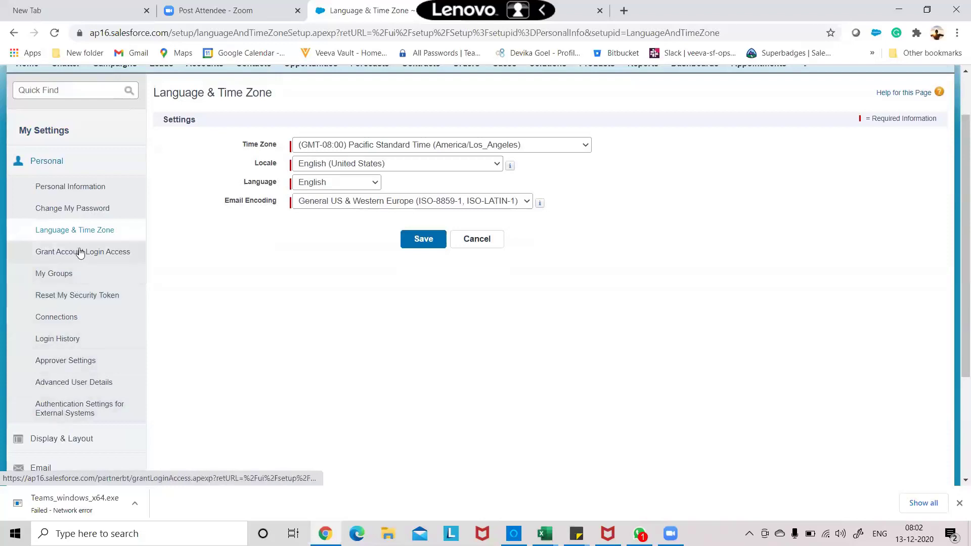
Open the Personal Information page and look over it down to the Start of Day and End of Day fields.
left_click(77, 194)
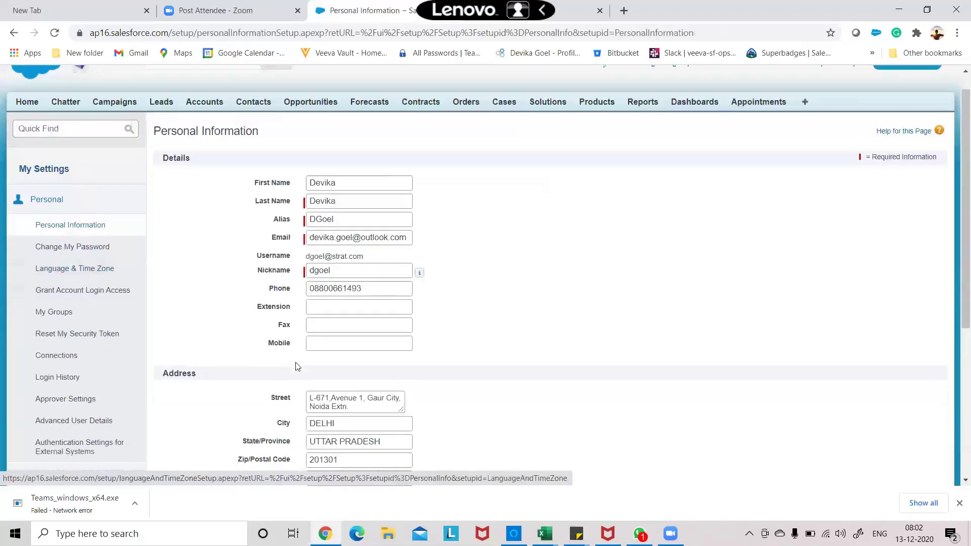
scroll(297, 366, "down", 5)
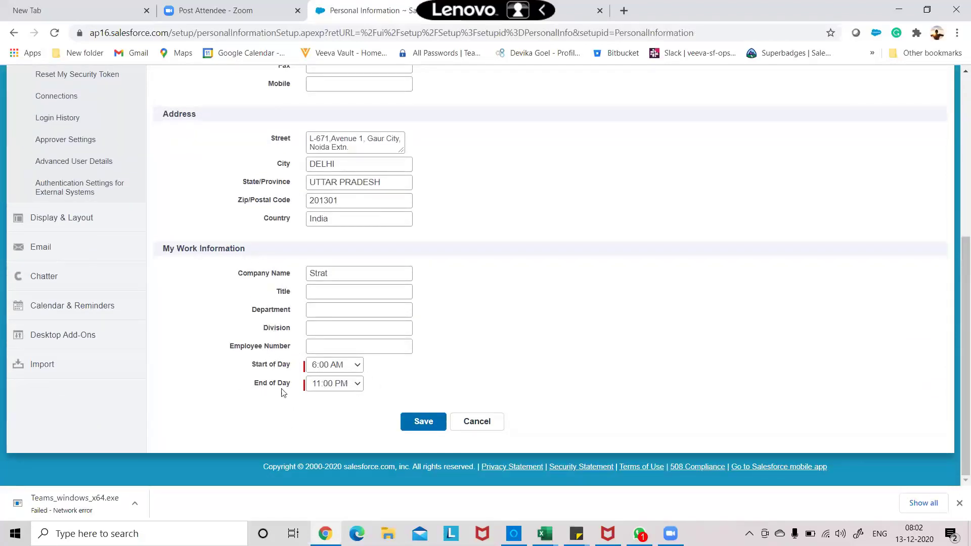
scroll(683, 306, "up", 6)
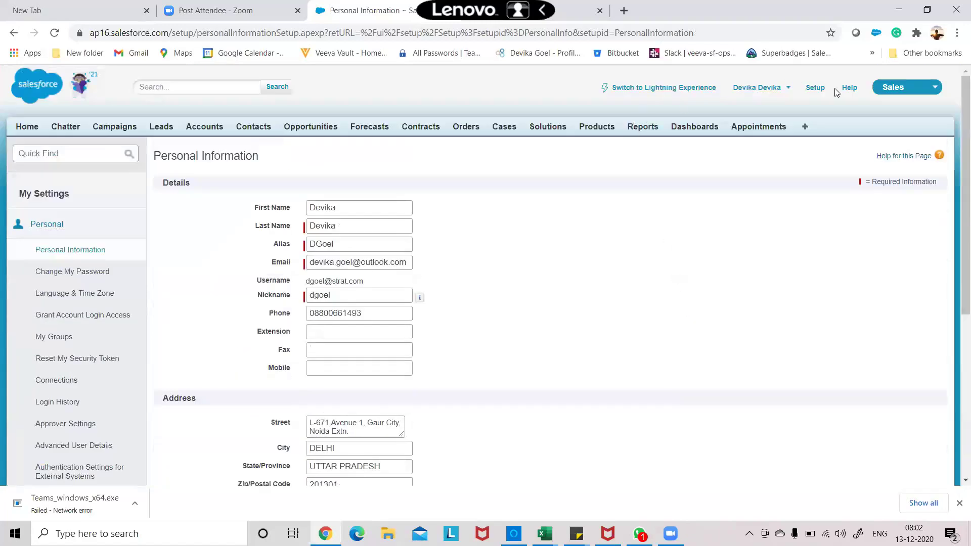
Return to Setup and open the Holidays page under Company Profile.
left_click(815, 87)
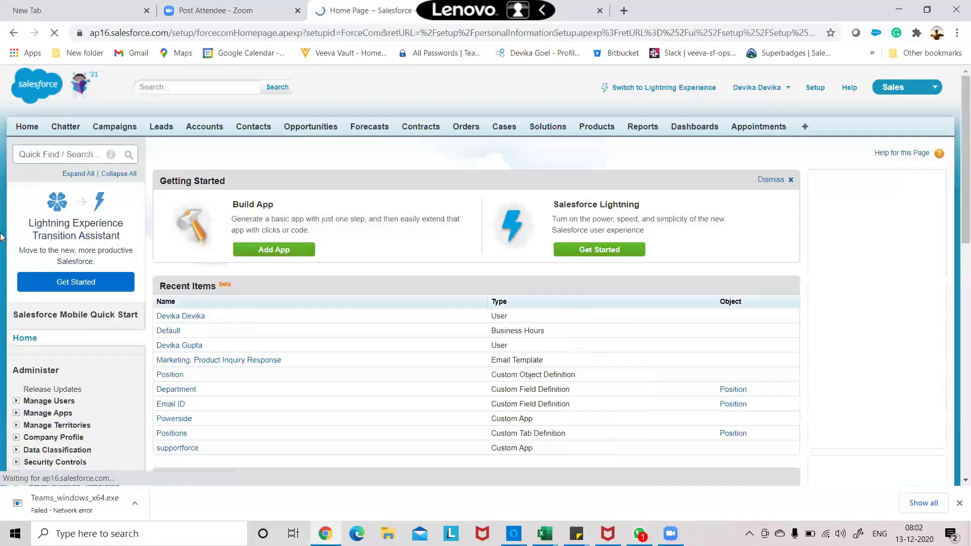
scroll(32, 341, "down", 2)
scroll(32, 340, "down", 2)
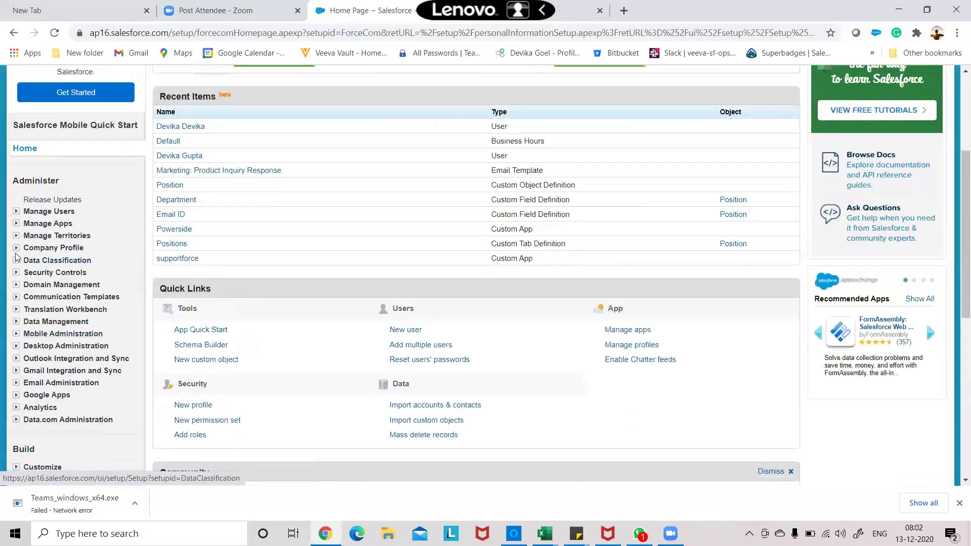
left_click(25, 249)
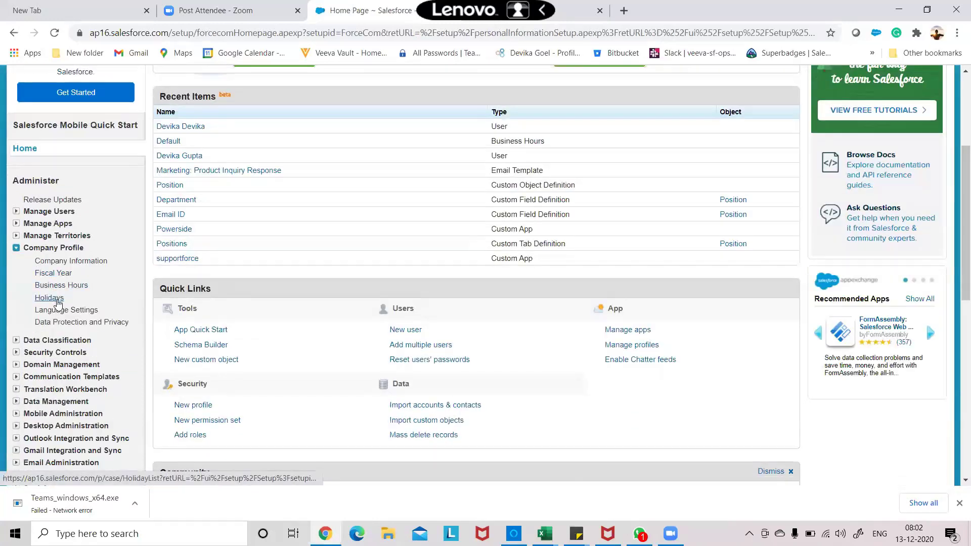
left_click(49, 298)
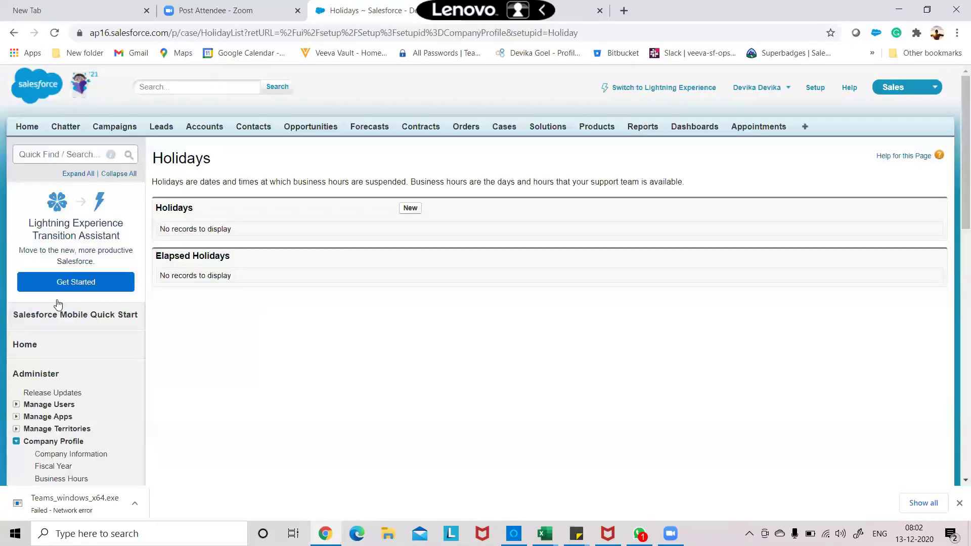
Open a new holiday form, look over its name, date, time and recurrence fields, and cancel it.
left_click(414, 209)
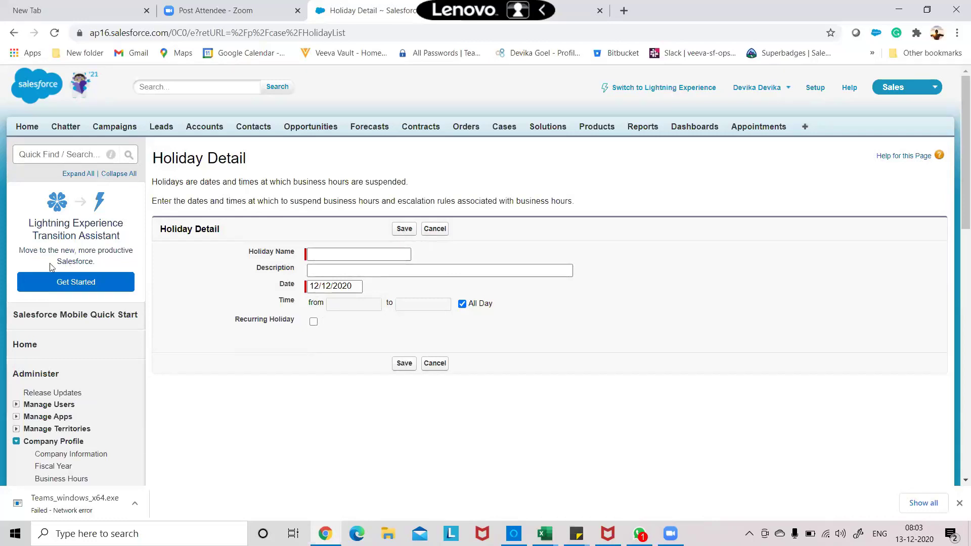
scroll(101, 430, "down", 3)
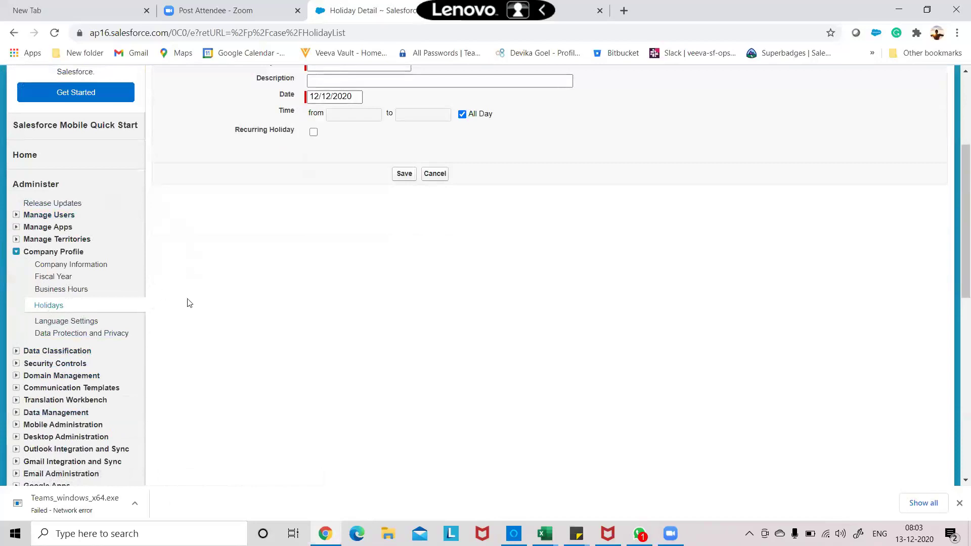
scroll(205, 369, "up", 4)
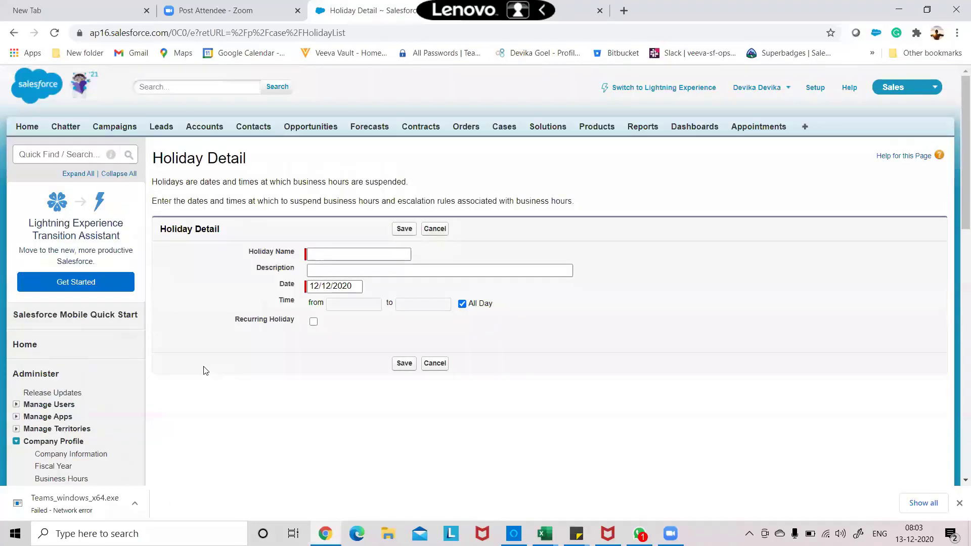
scroll(111, 394, "down", 3)
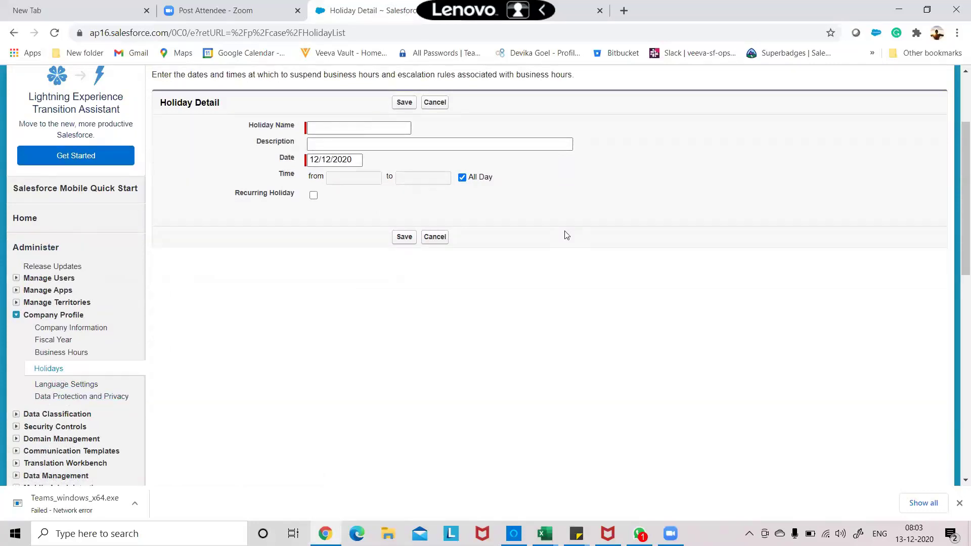
left_click(424, 241)
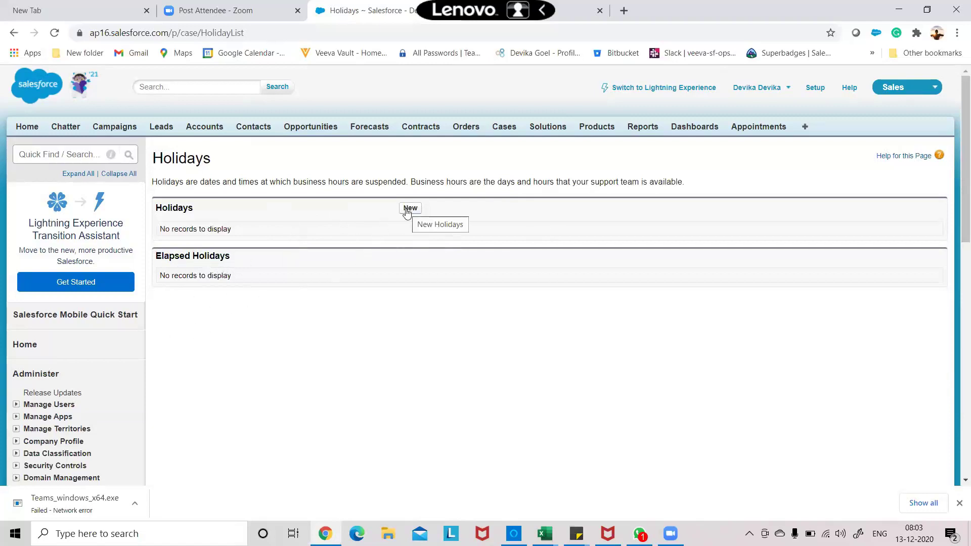
Open the Language Settings page under Company Profile and look through the Displayed Languages list.
scroll(131, 328, "down", 2)
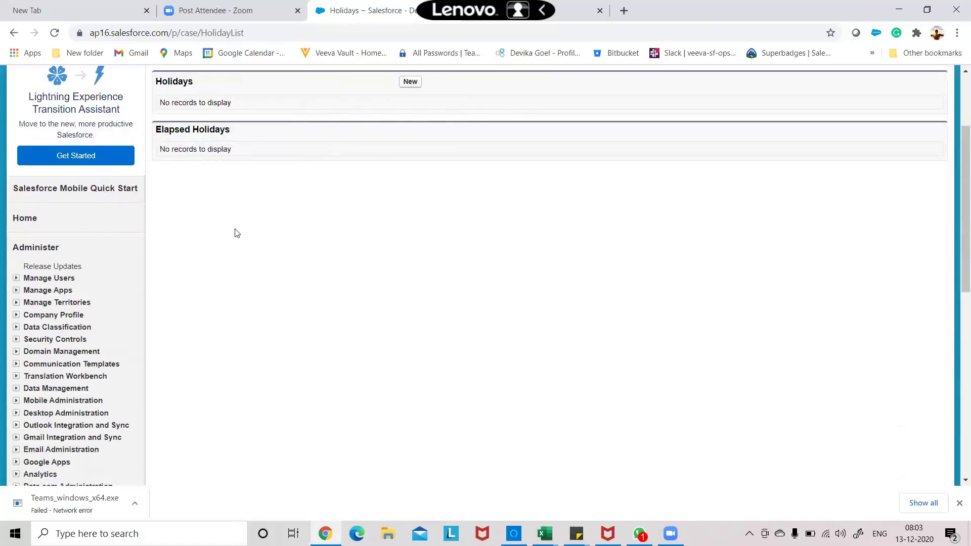
left_click(17, 315)
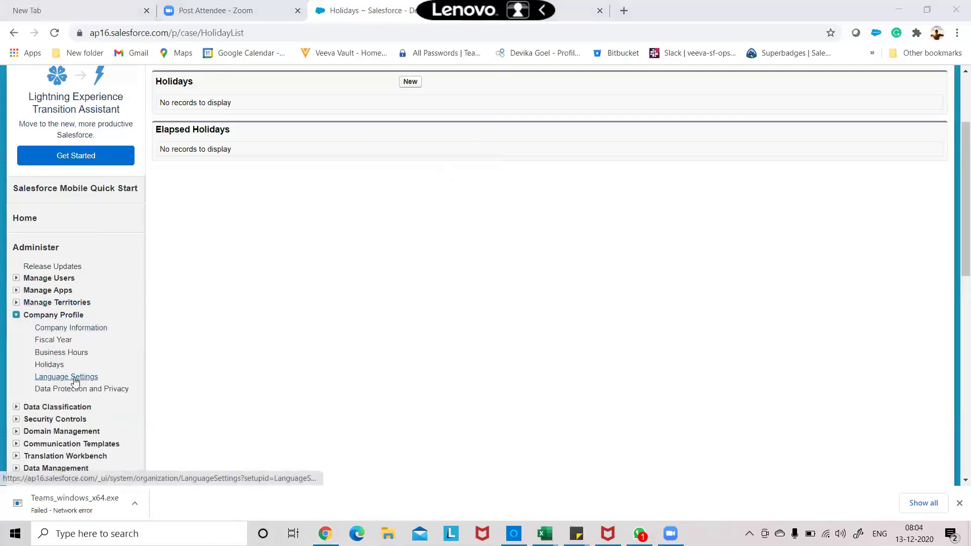
scroll(360, 235, "up", 3)
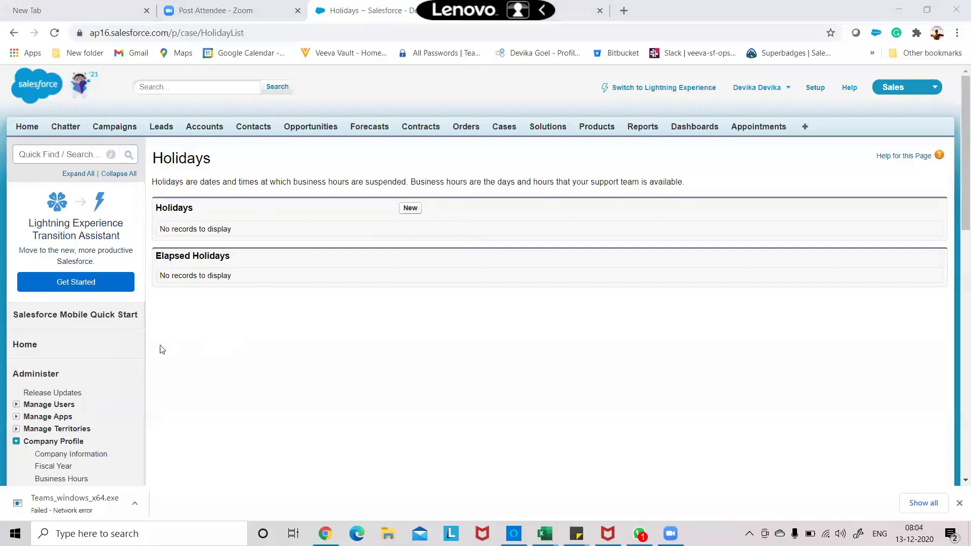
scroll(162, 349, "down", 3)
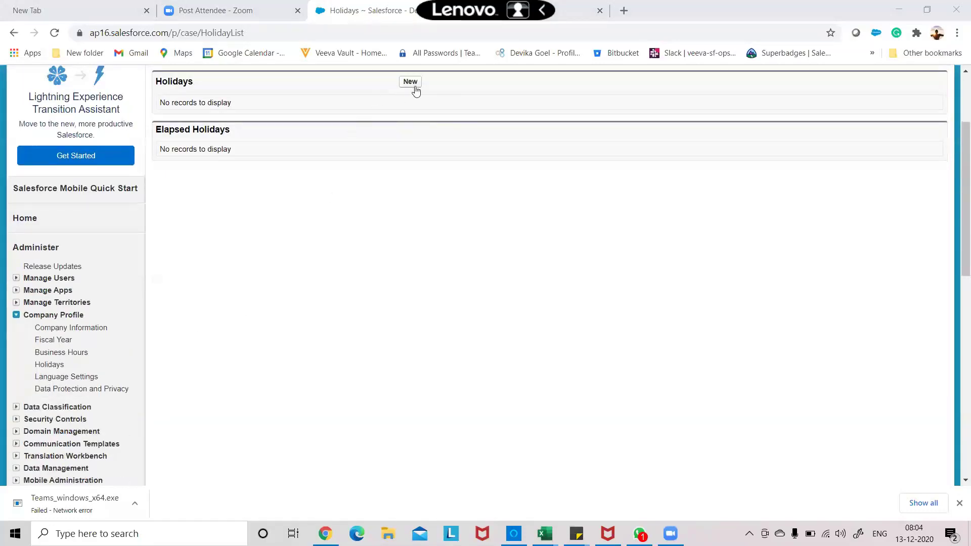
scroll(286, 224, "up", 1)
scroll(287, 224, "up", 2)
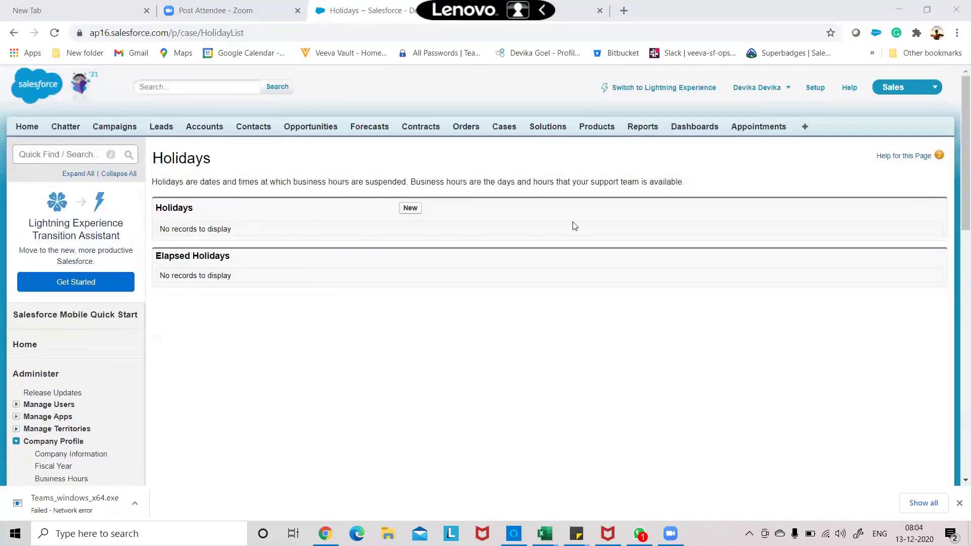
scroll(167, 323, "down", 3)
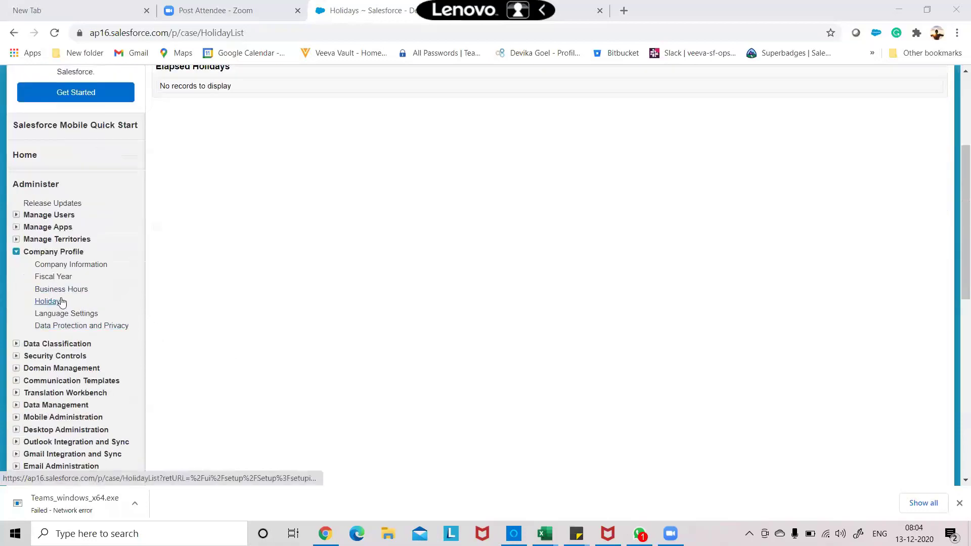
left_click(65, 314)
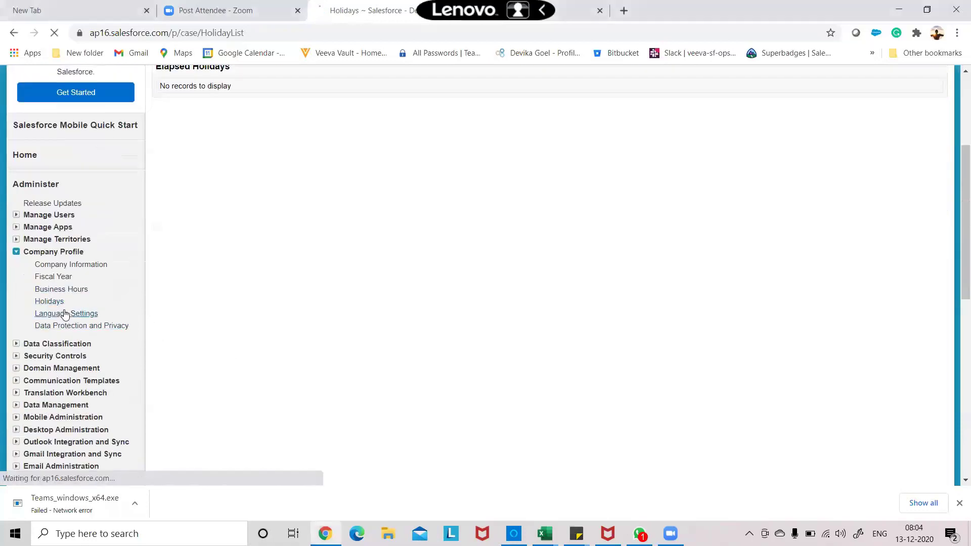
scroll(445, 261, "down", 3)
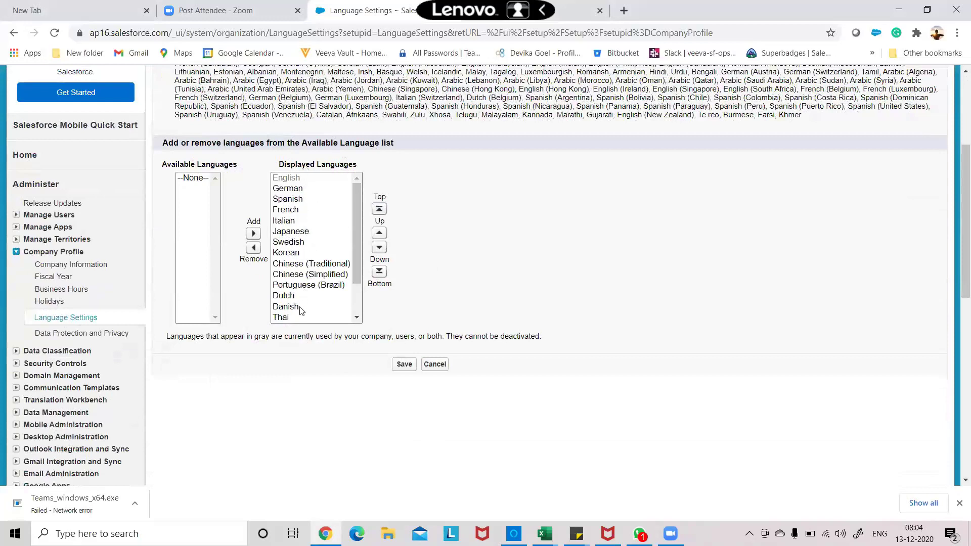
scroll(300, 310, "down", 2)
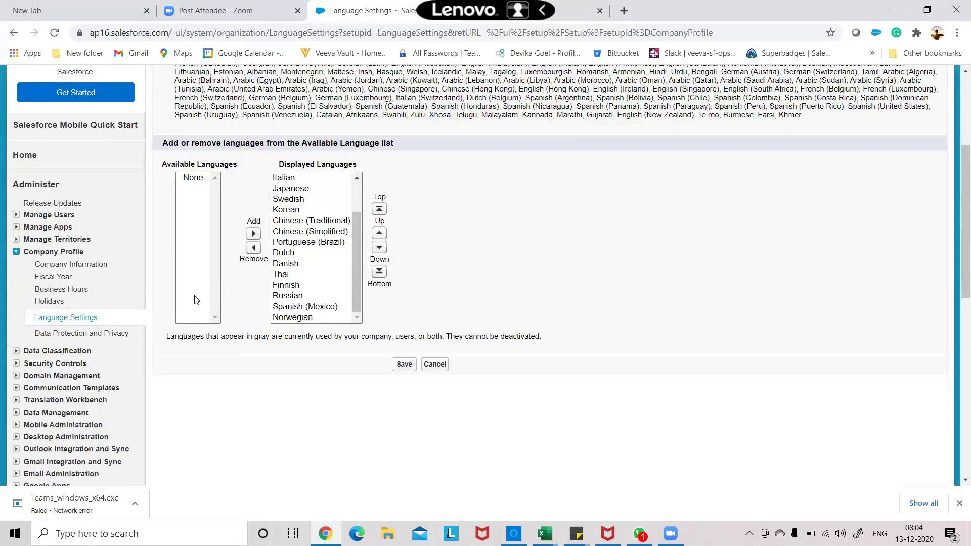
Remove Thai, Dutch, Chinese (Traditional) and Japanese from the Displayed Languages list.
left_click(299, 275)
left_click(253, 248)
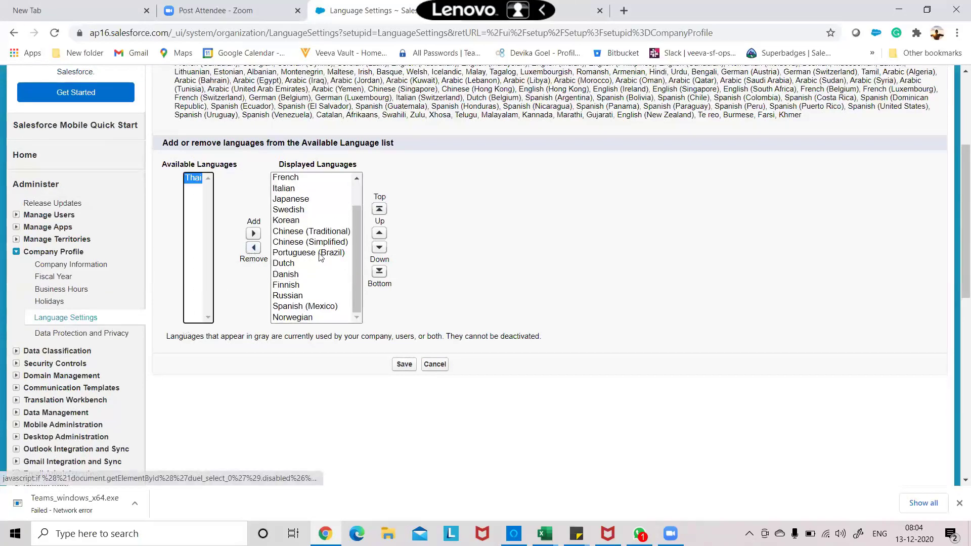
left_click(314, 263)
left_click(254, 248)
left_click(304, 243)
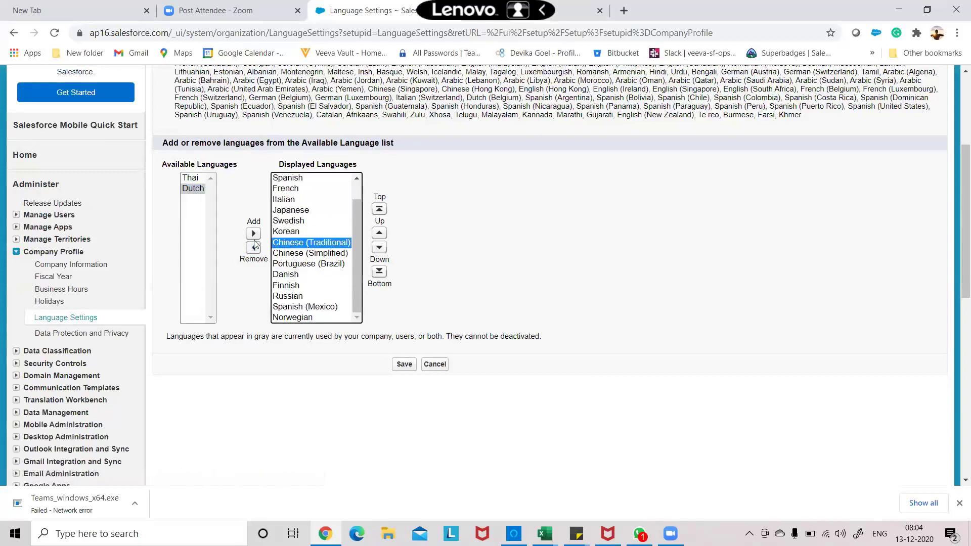
left_click(253, 247)
left_click(308, 221)
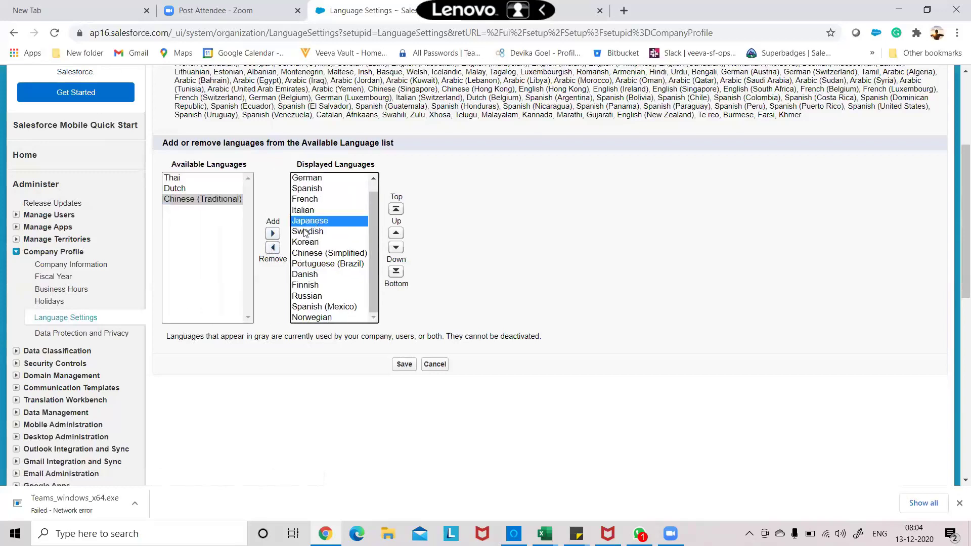
left_click(272, 247)
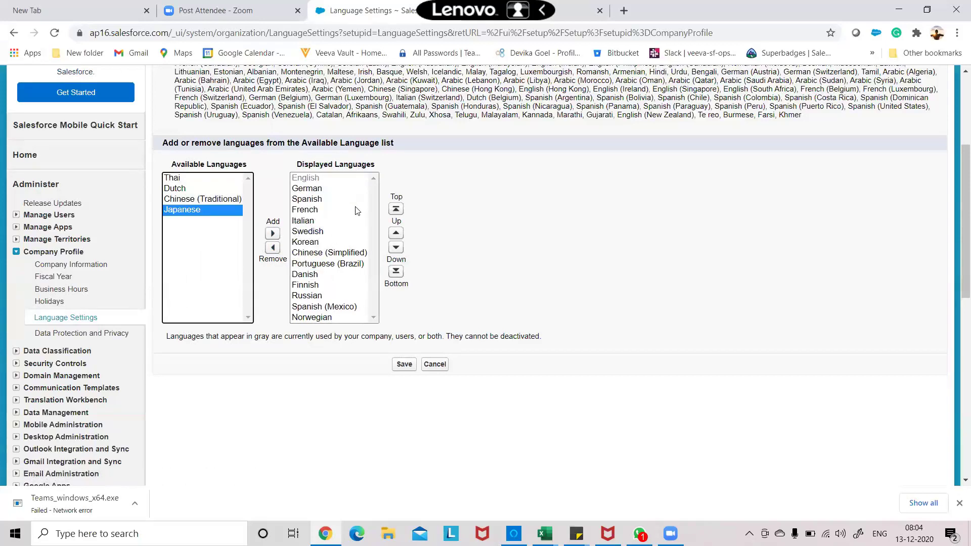
Examine the end-user languages and the platform-only languages listed under Language Preferences, highlighting each list.
scroll(331, 276, "up", 1)
scroll(315, 269, "up", 4)
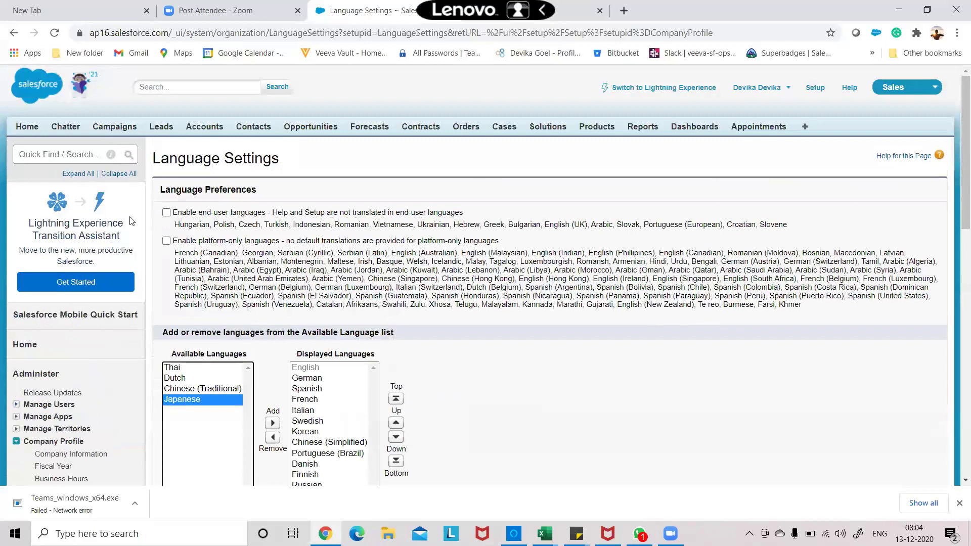
left_click(174, 225)
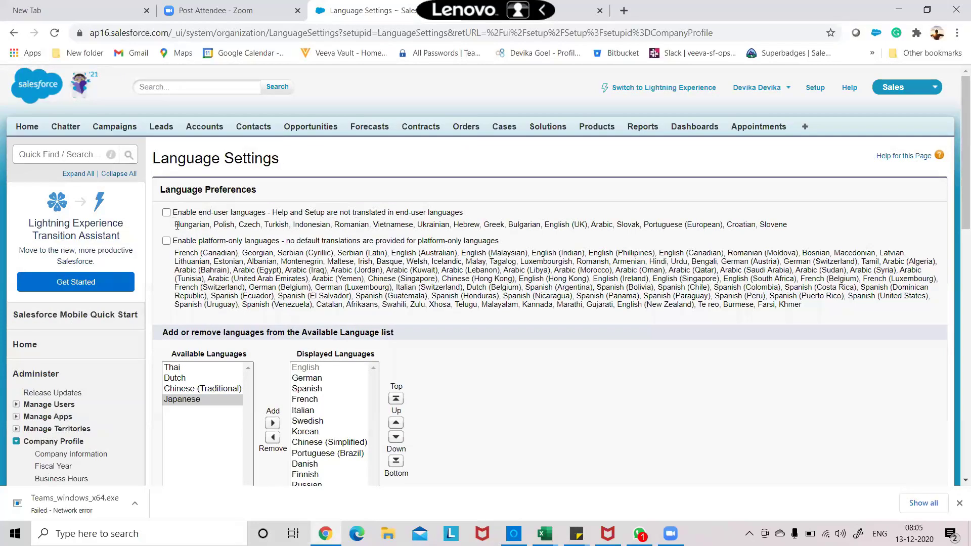
left_click_drag(174, 225, 824, 228)
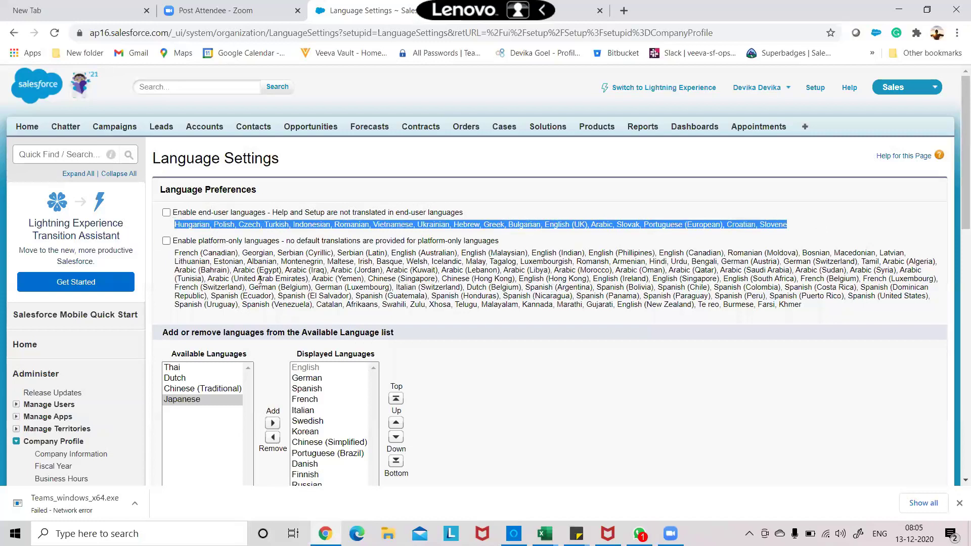
left_click_drag(174, 252, 866, 316)
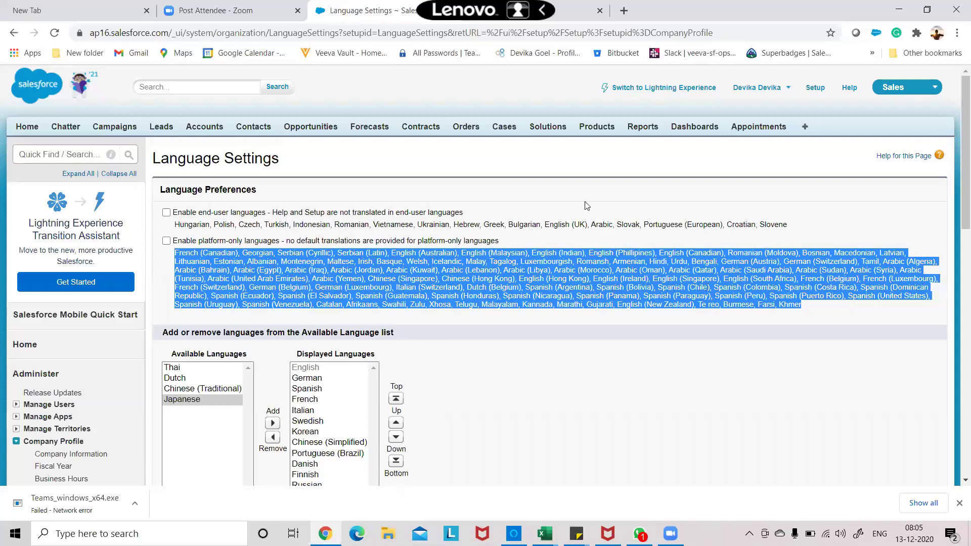
Check the Available and Displayed Languages lists and save the language settings.
scroll(522, 382, "down", 4)
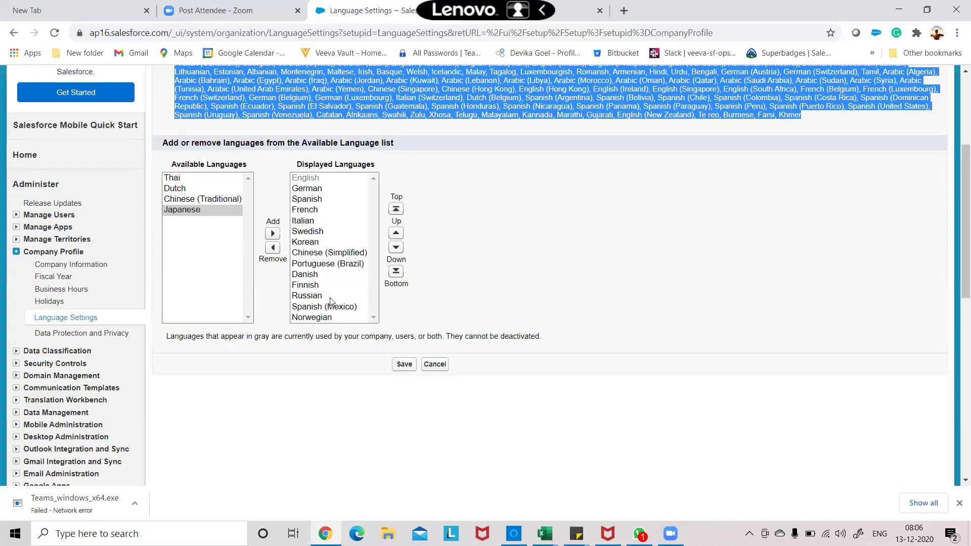
scroll(479, 260, "up", 2)
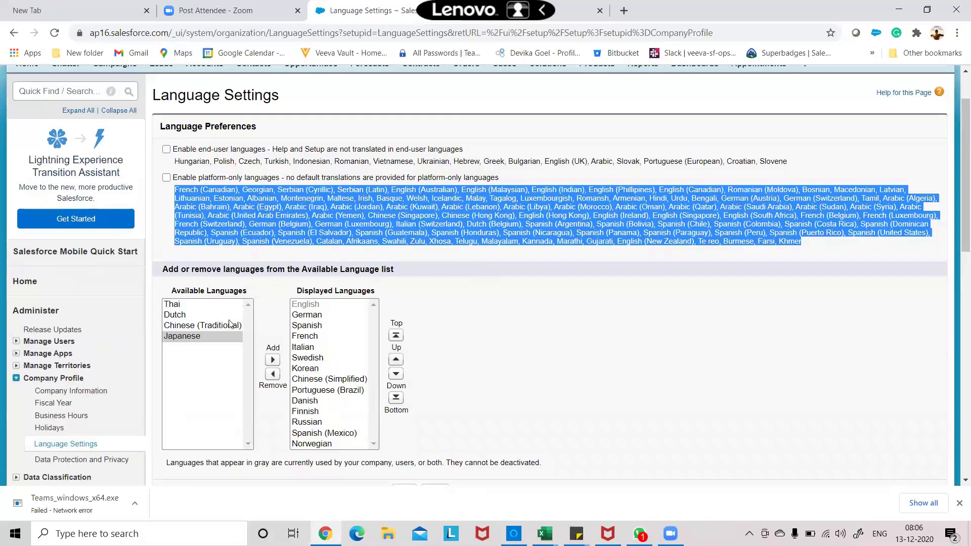
scroll(230, 324, "down", 2)
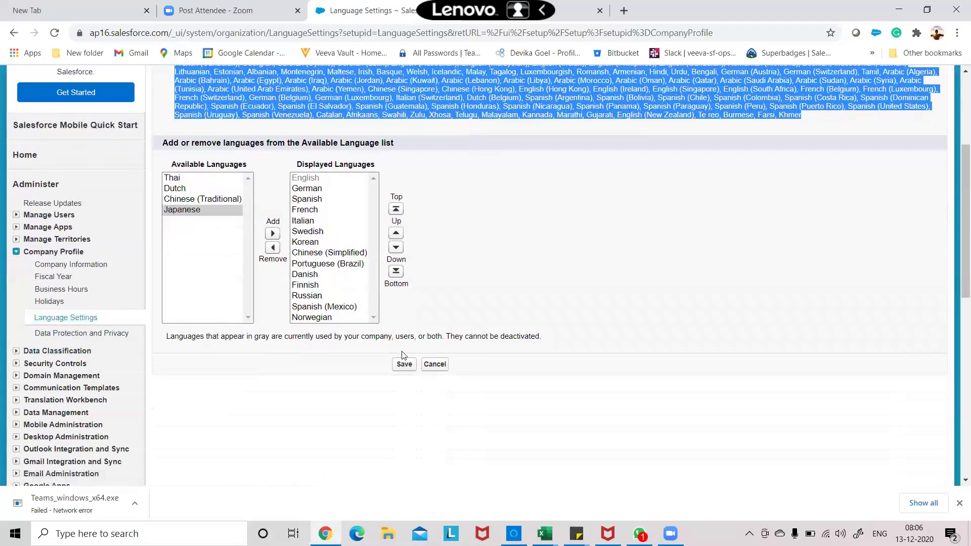
left_click(404, 365)
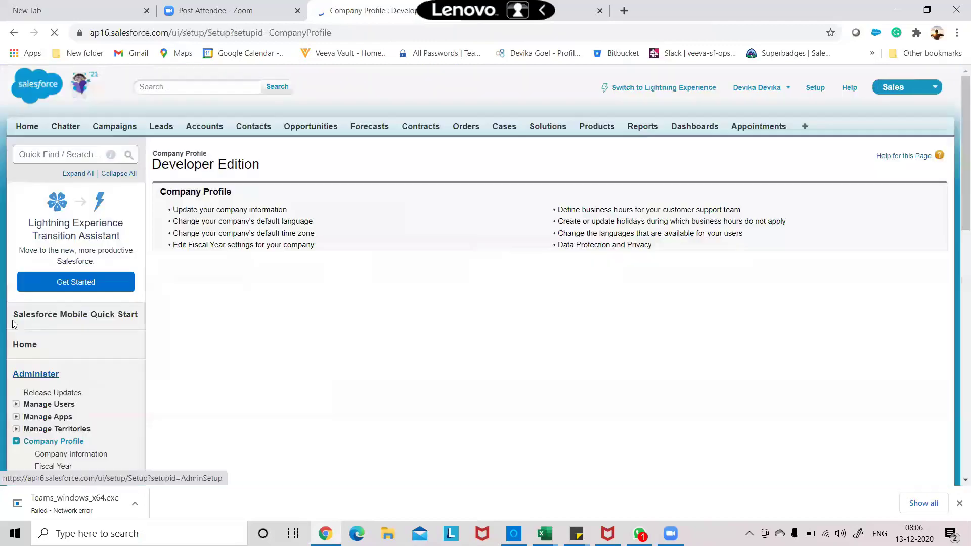
Open the Data Protection and Privacy page under Company Profile and look over its record access option.
scroll(91, 317, "down", 6)
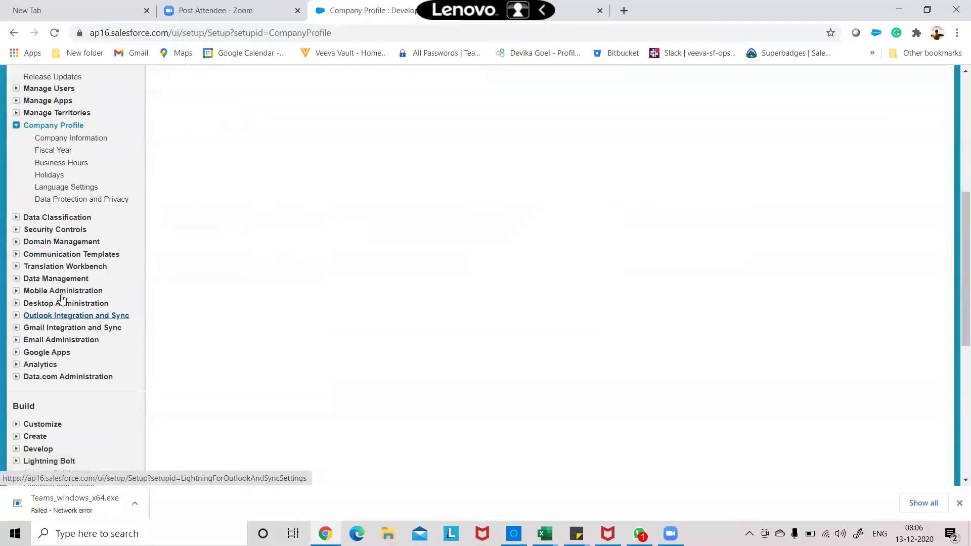
left_click(50, 199)
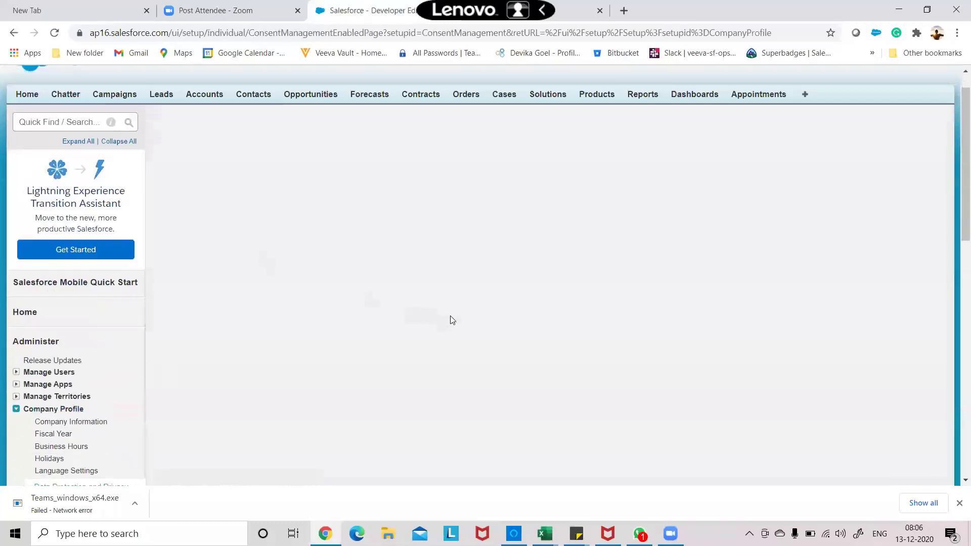
scroll(445, 319, "down", 2)
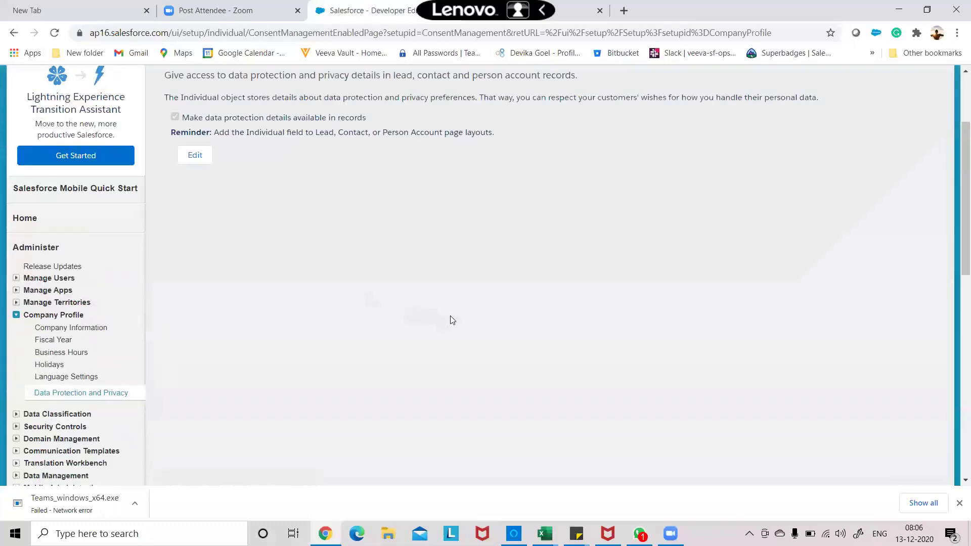
scroll(451, 320, "up", 3)
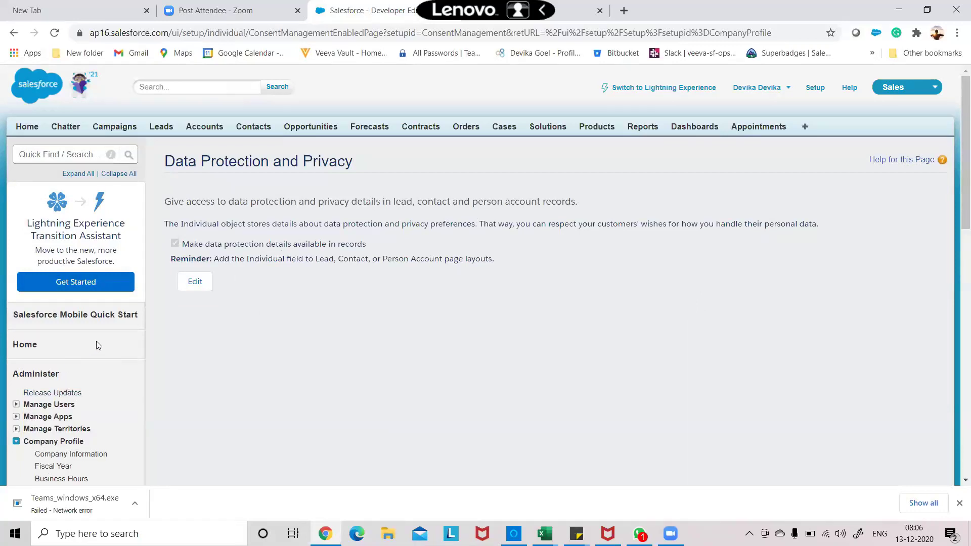
Reopen the Language Settings page and check the Available and Displayed Languages lists.
scroll(98, 345, "down", 3)
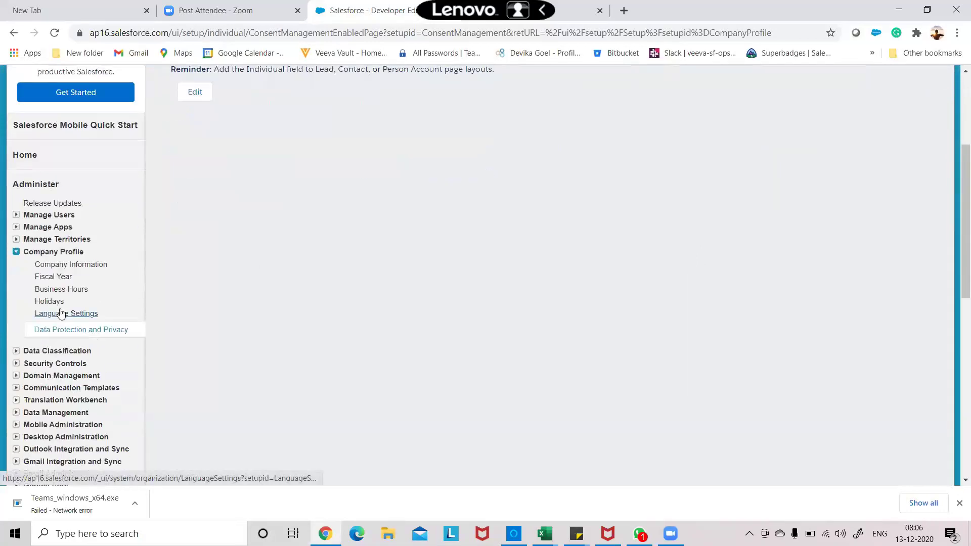
left_click(61, 314)
scroll(94, 376, "down", 1)
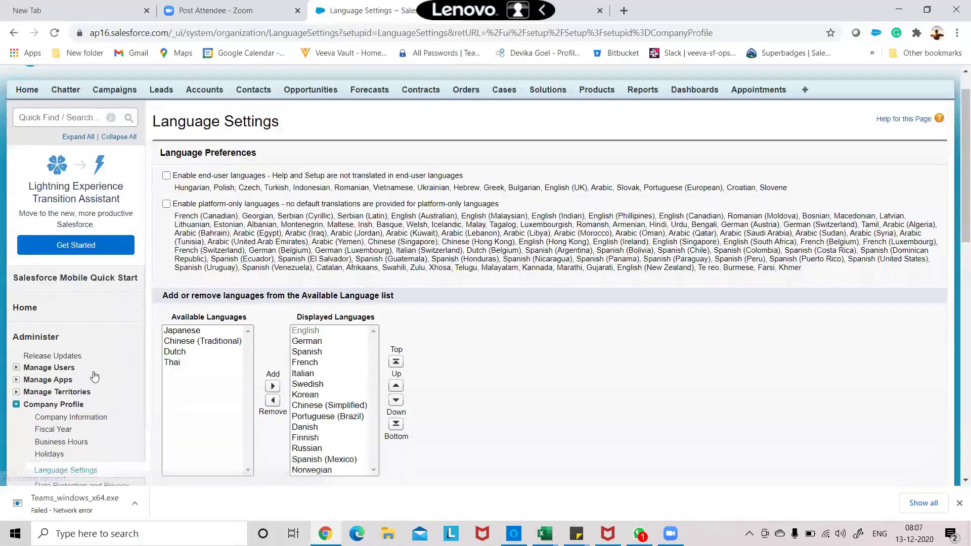
scroll(94, 376, "down", 3)
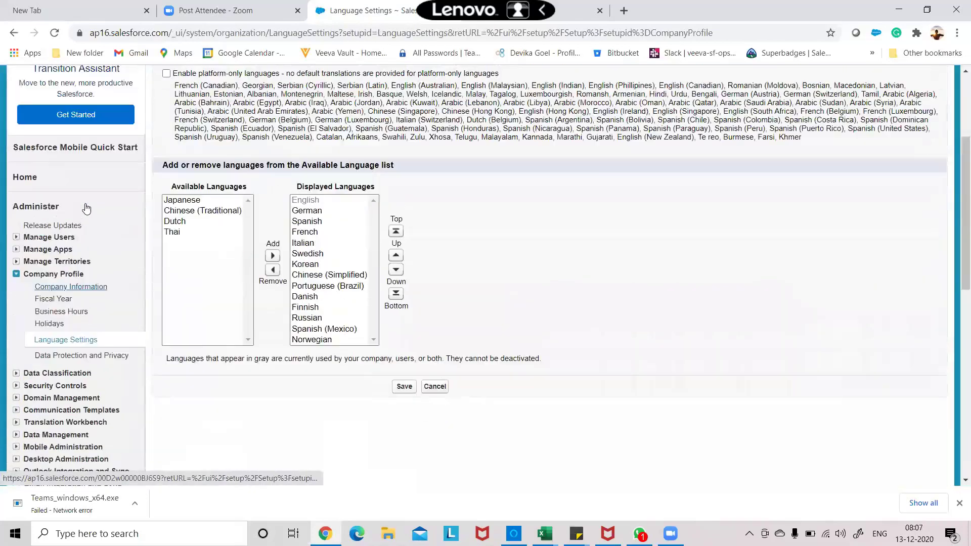
scroll(85, 232, "up", 1)
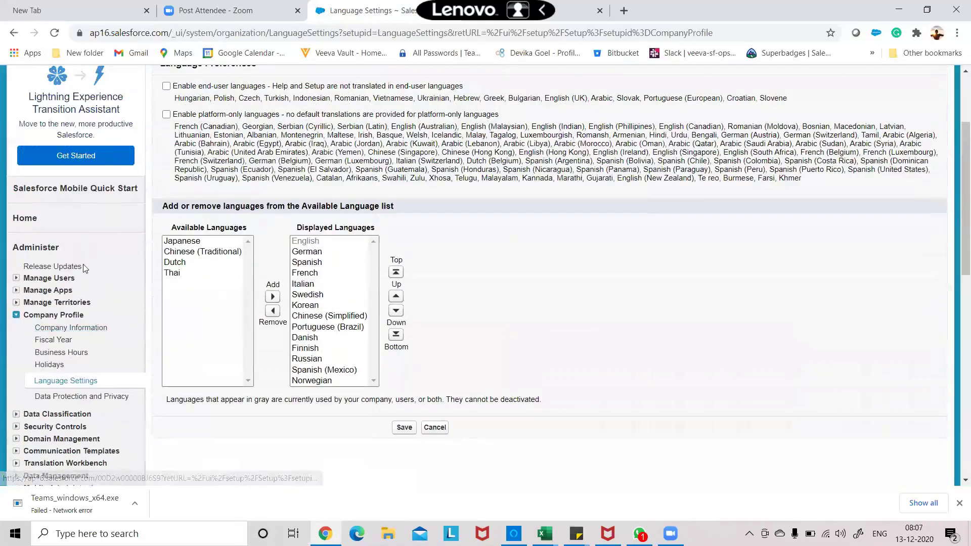
Revisit the Fiscal Year page and open the Holidays page under Company Profile.
left_click(50, 340)
scroll(50, 309, "down", 4)
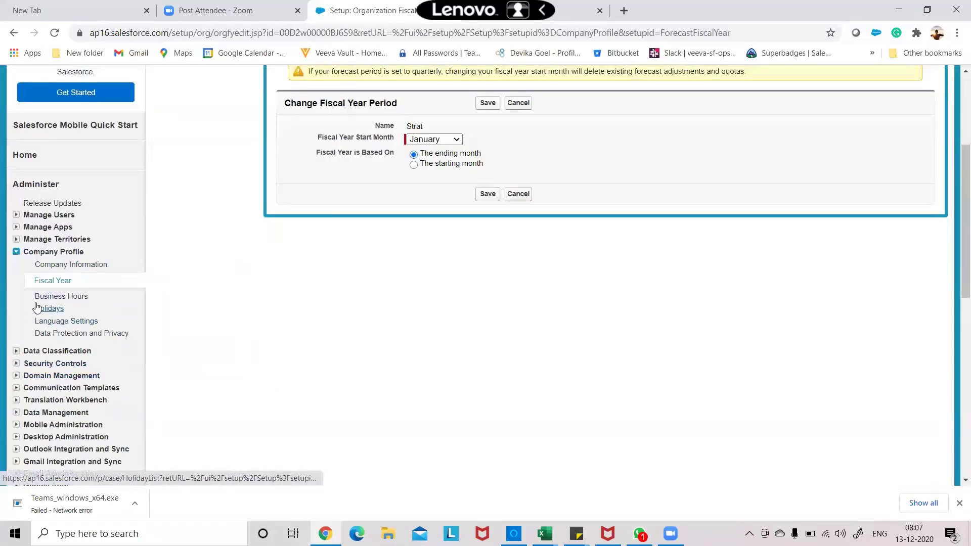
left_click(41, 311)
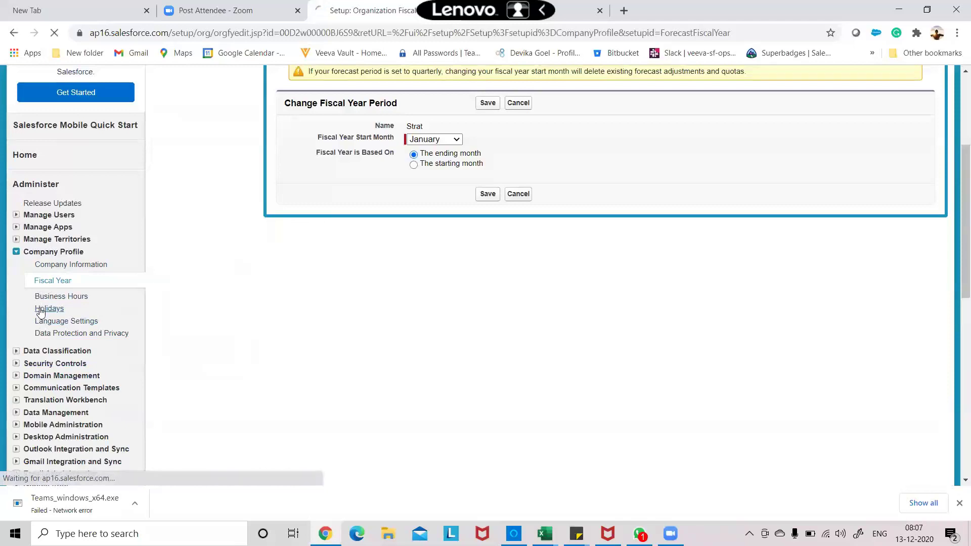
Open the Company Information page and look over the Organization Detail and User Licenses sections.
scroll(40, 310, "down", 3)
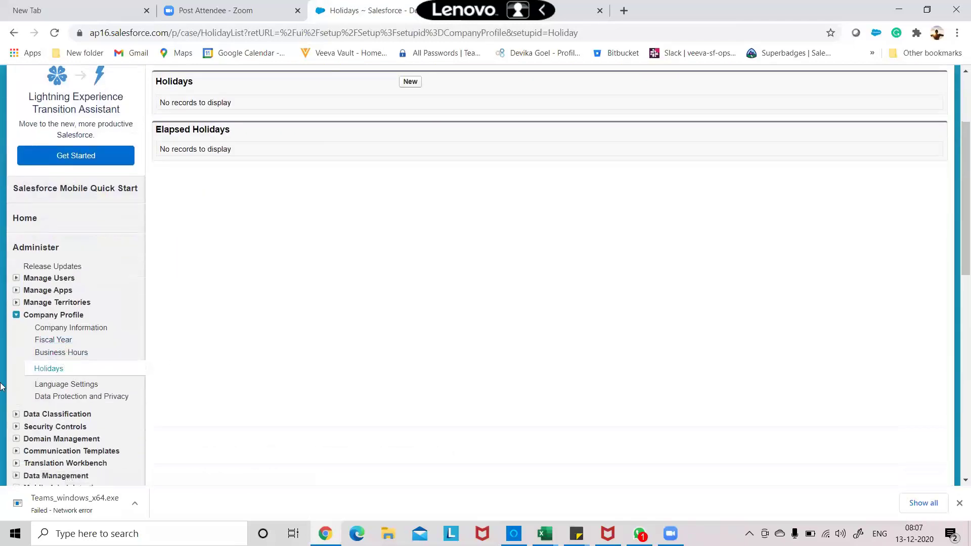
left_click(48, 330)
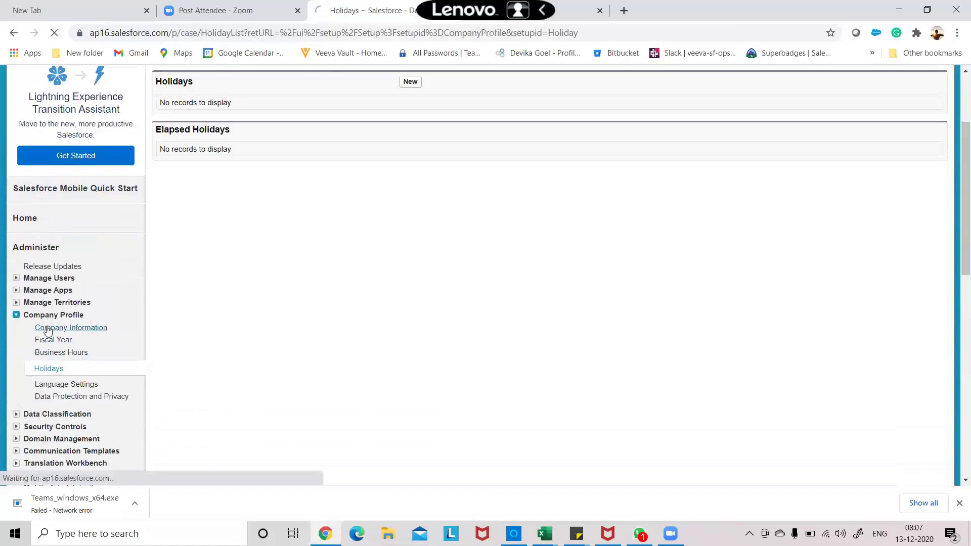
scroll(48, 329, "down", 2)
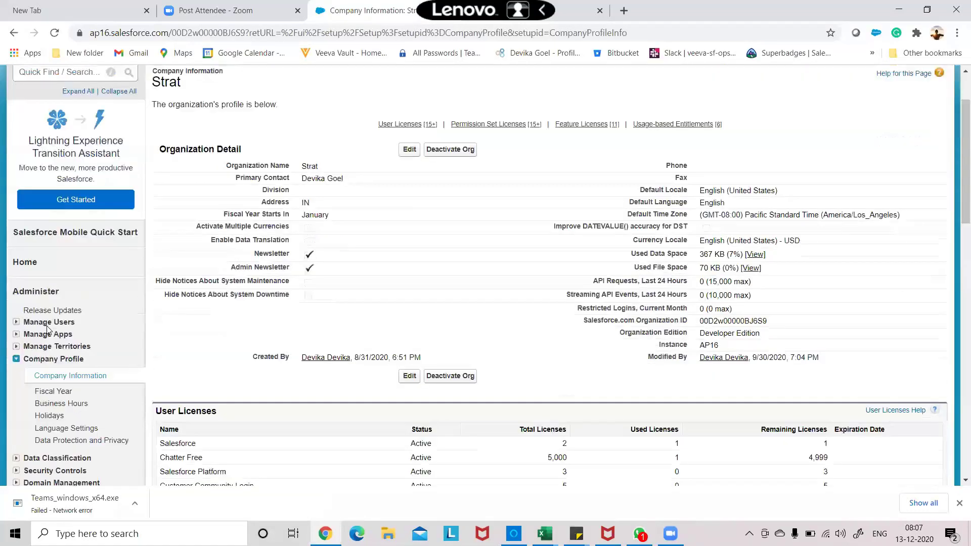
scroll(46, 327, "down", 2)
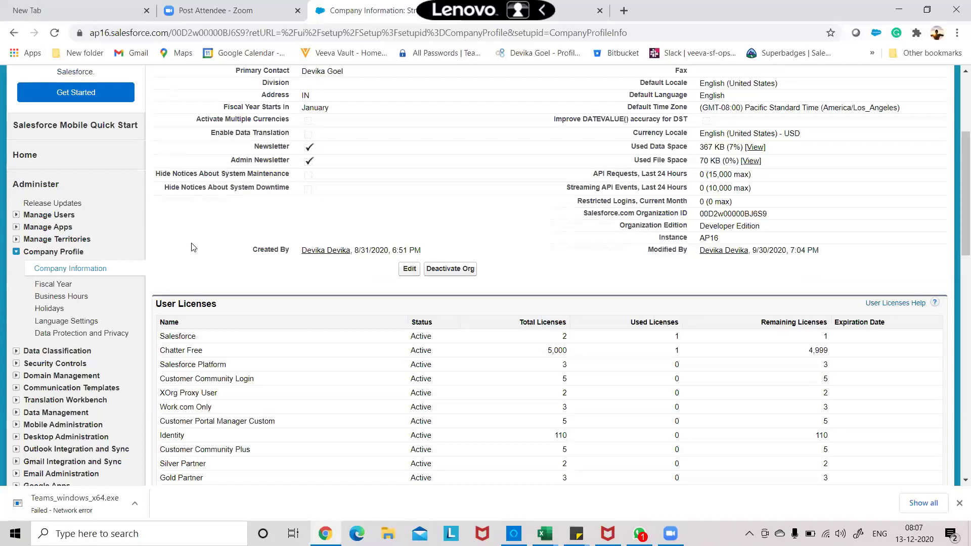
scroll(26, 324, "up", 3)
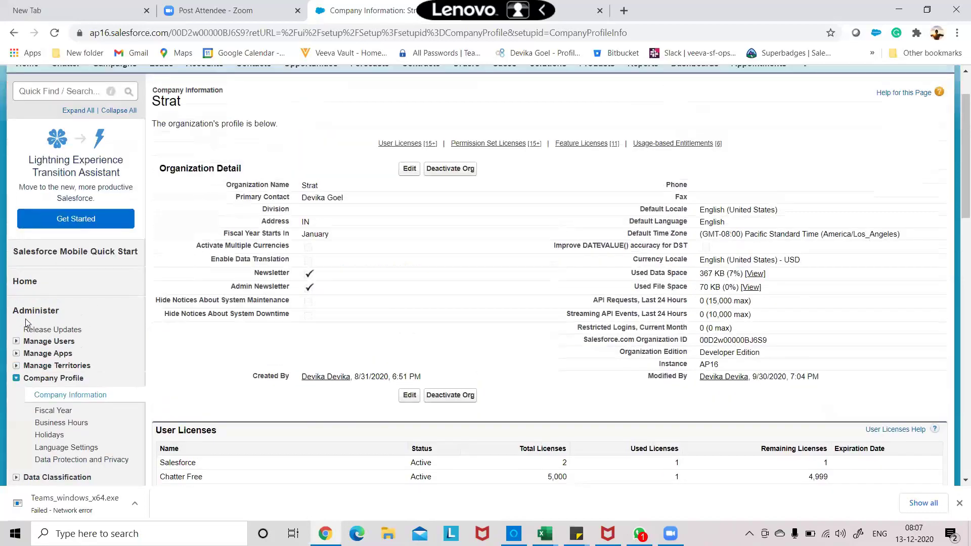
scroll(26, 324, "up", 2)
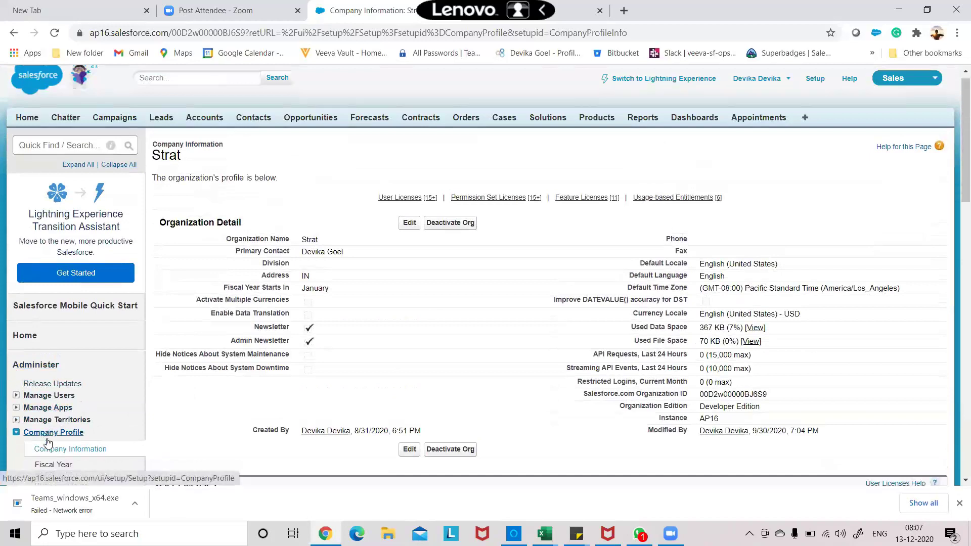
scroll(48, 442, "down", 3)
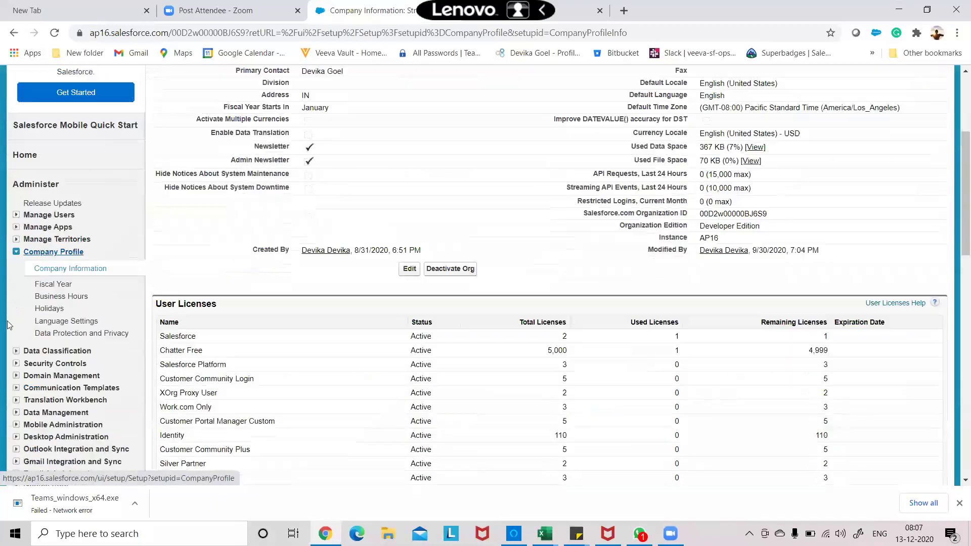
Collapse the Company Profile section and look over the remaining Administer and Build setup categories.
left_click(16, 252)
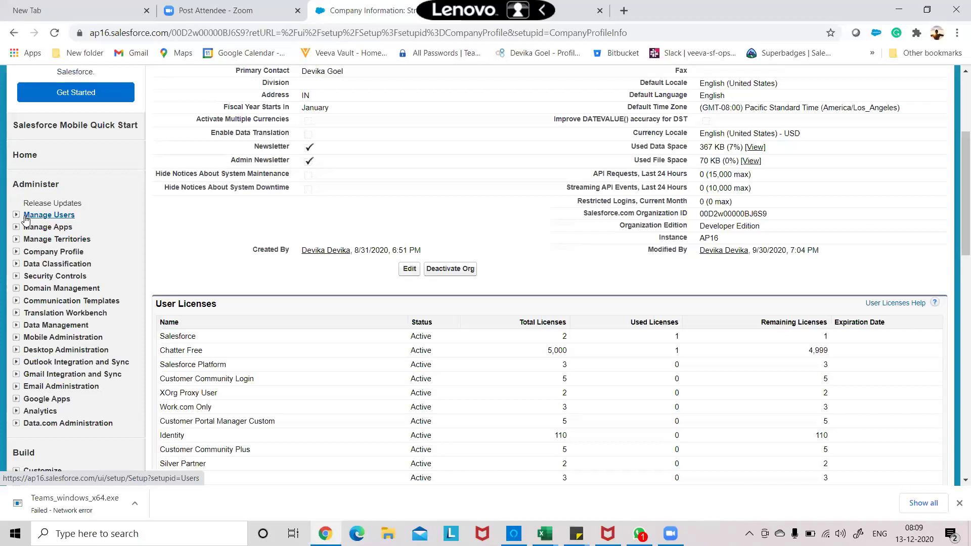
scroll(758, 155, "up", 4)
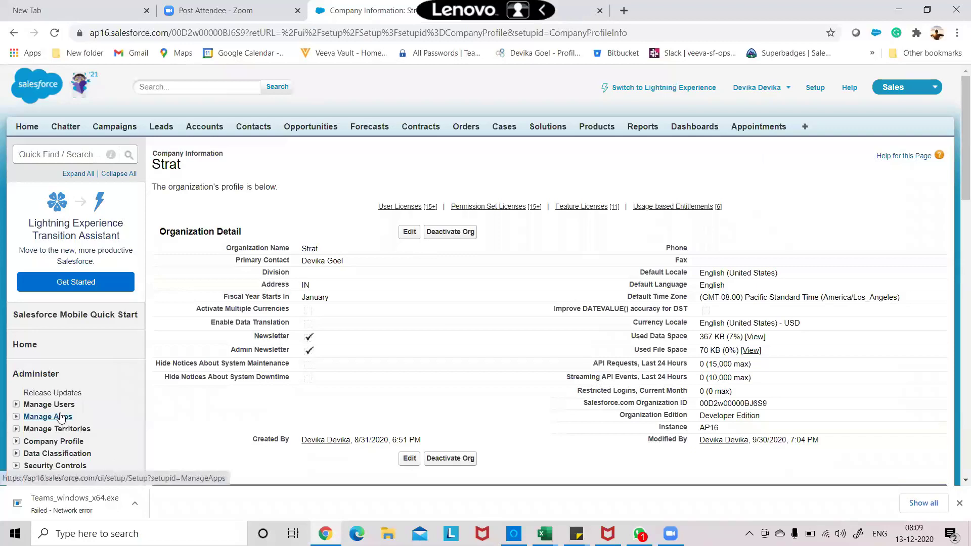
scroll(60, 416, "down", 2)
scroll(60, 416, "down", 3)
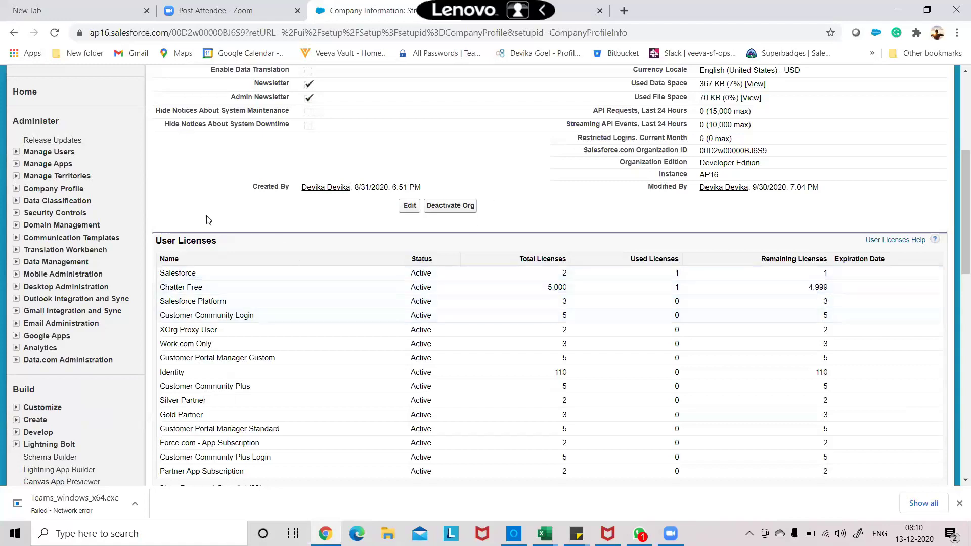
Minimize the browser and WhatsApp windows and open the Salesforce Training 1st Sep folder in File Explorer.
left_click(899, 10)
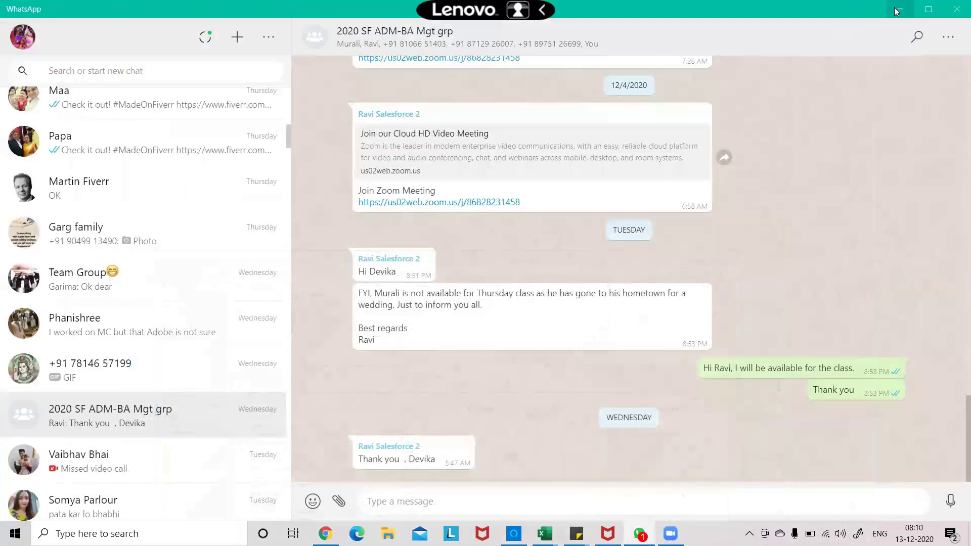
left_click(897, 10)
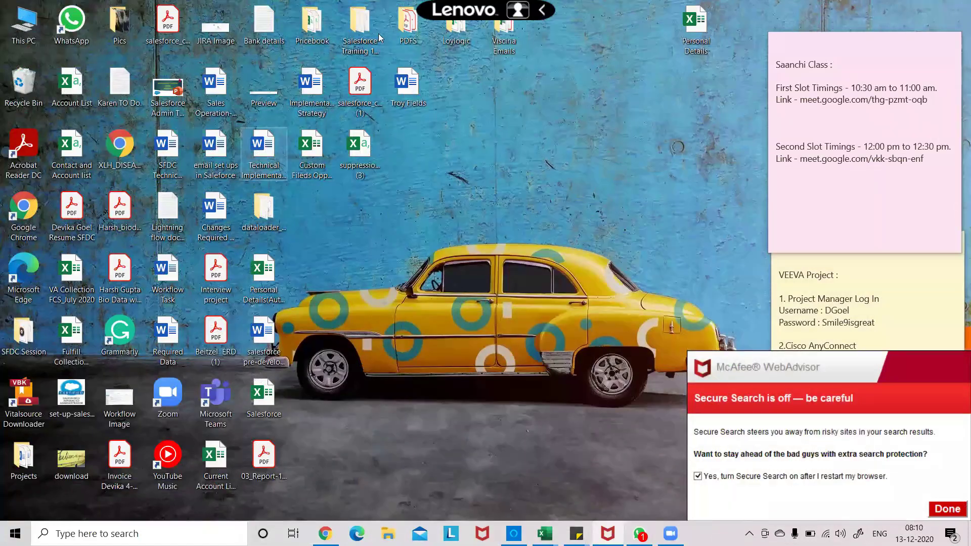
left_click(388, 533)
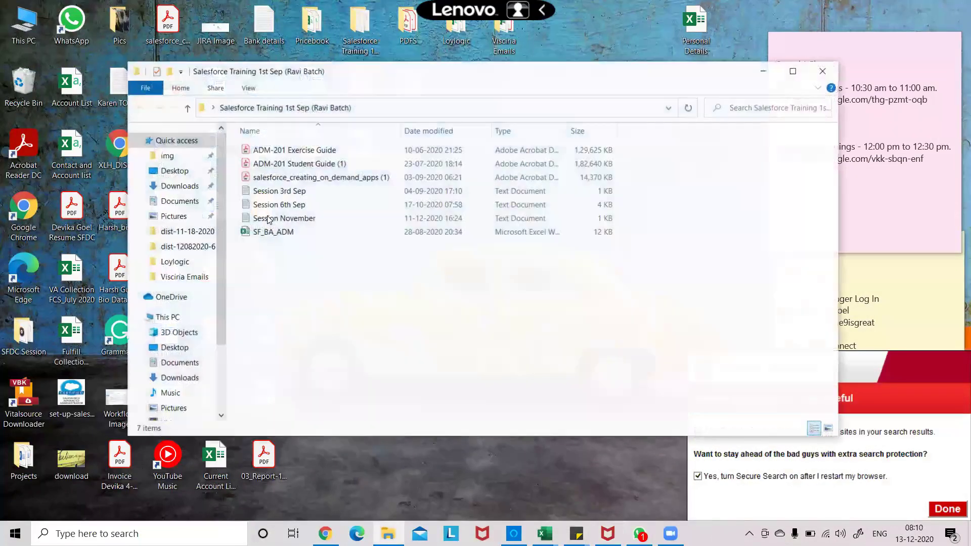
Open the Session November text file and add a dashed separator line below the 11- Dec tasks.
double_click(268, 219)
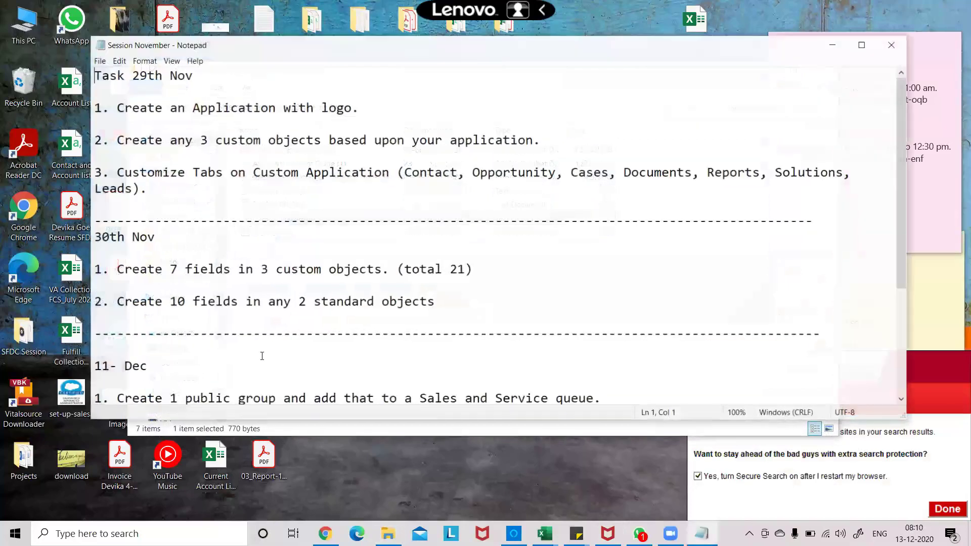
scroll(263, 355, "down", 4)
left_click(262, 355)
key("Return")
key("Return")
type("-")
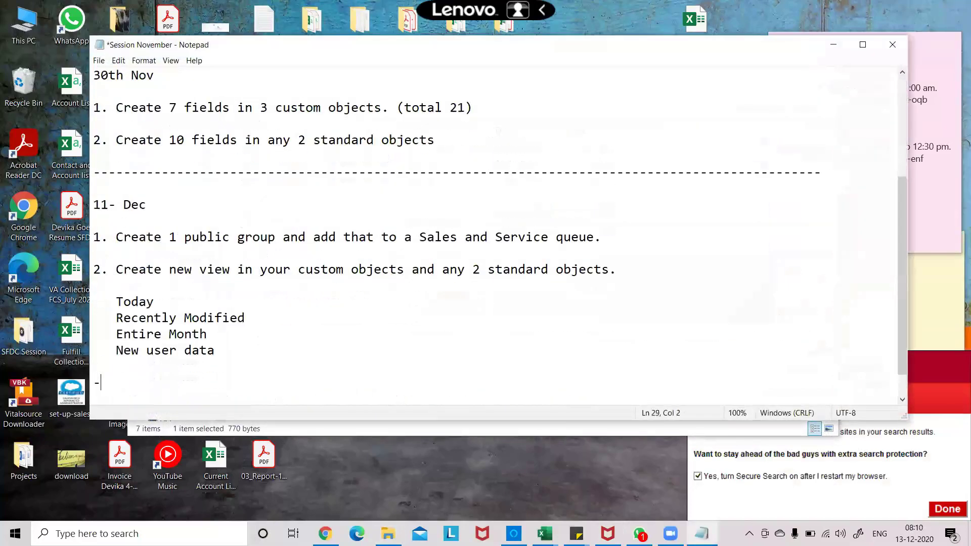
type("-------------------------------------------------------------------------------------------------")
key("Return")
key("Return")
Add a "13- Dec" heading below the separator with the first task "1. Enable Territories".
type("1")
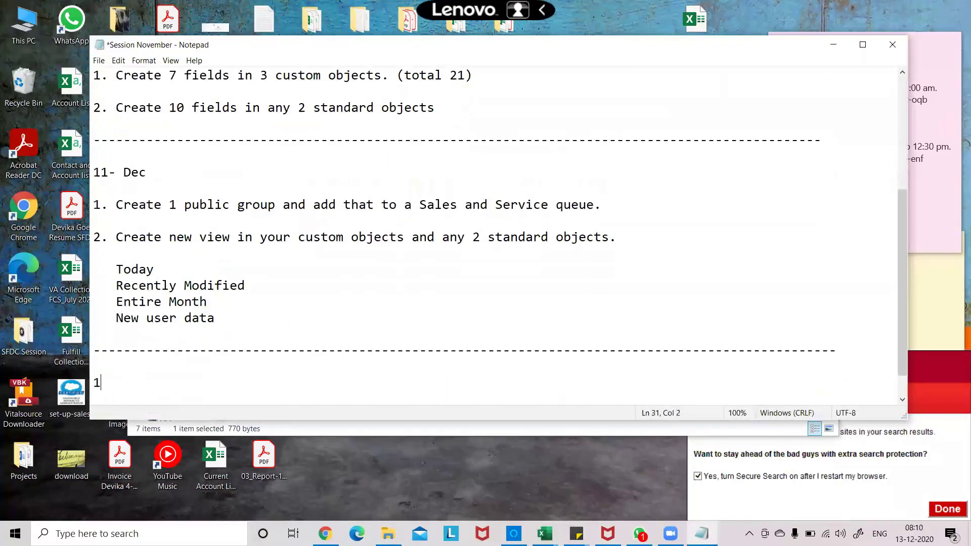
type("3- Dec")
key("Return")
key("Return")
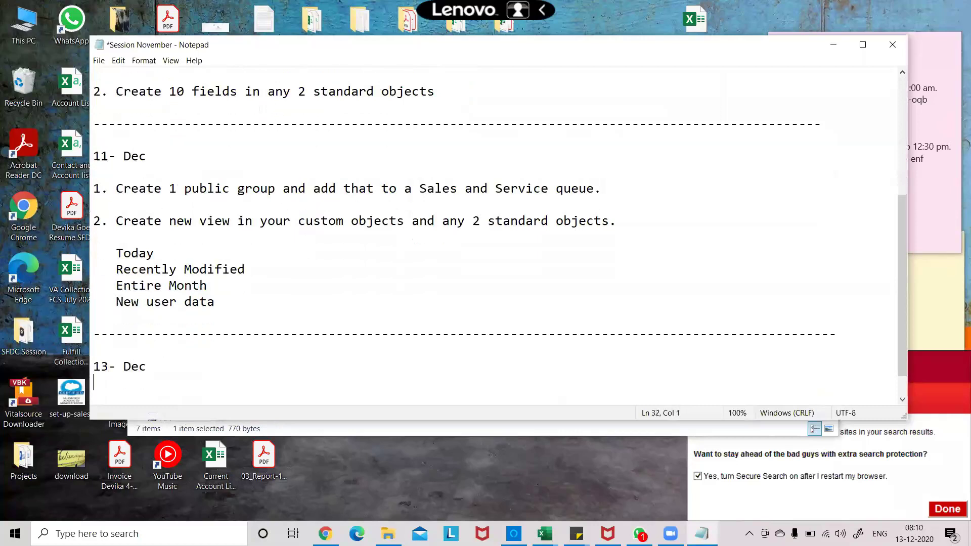
type("1. ")
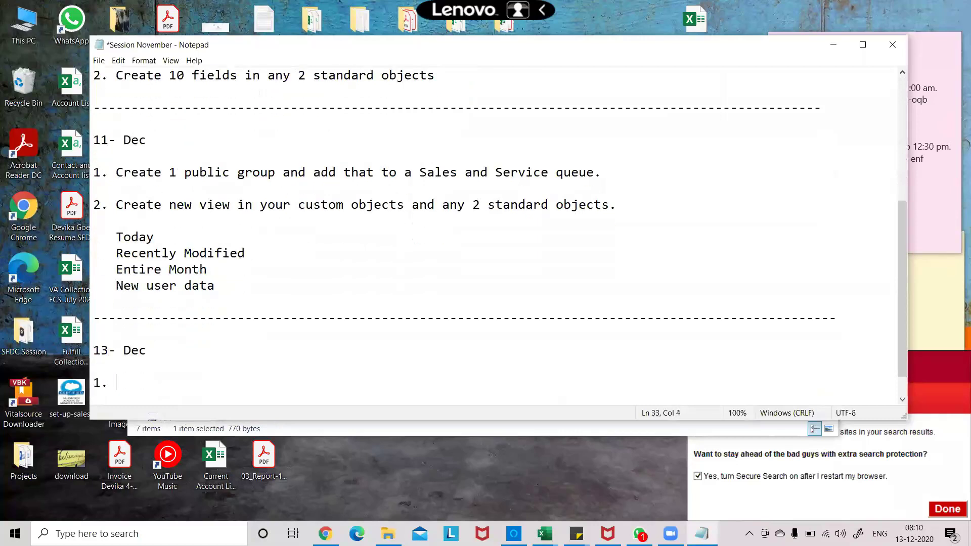
type("Enable Territories")
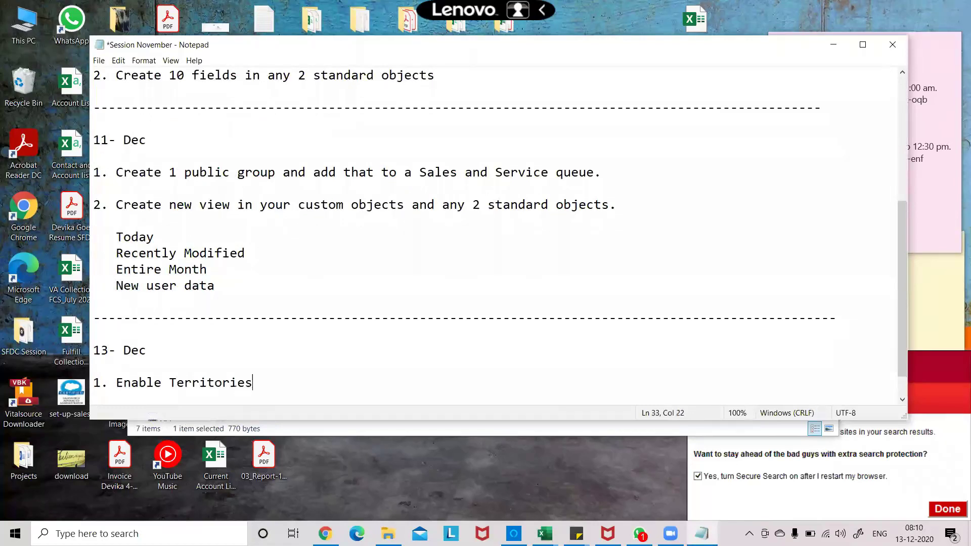
key("Return")
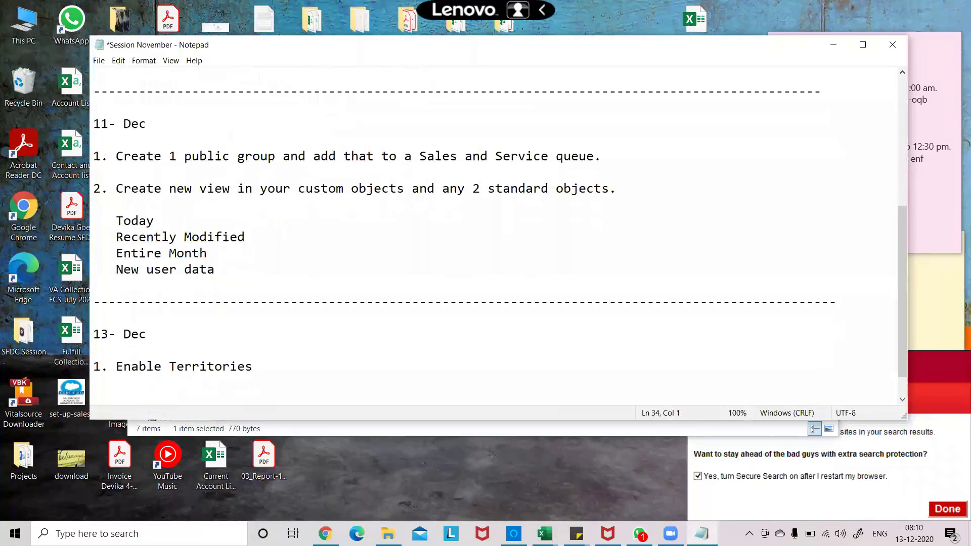
Write the second task "2. Create Territory Hierarchy." and close the 13- Dec section with a dashed separator line.
type("2. Create Terri")
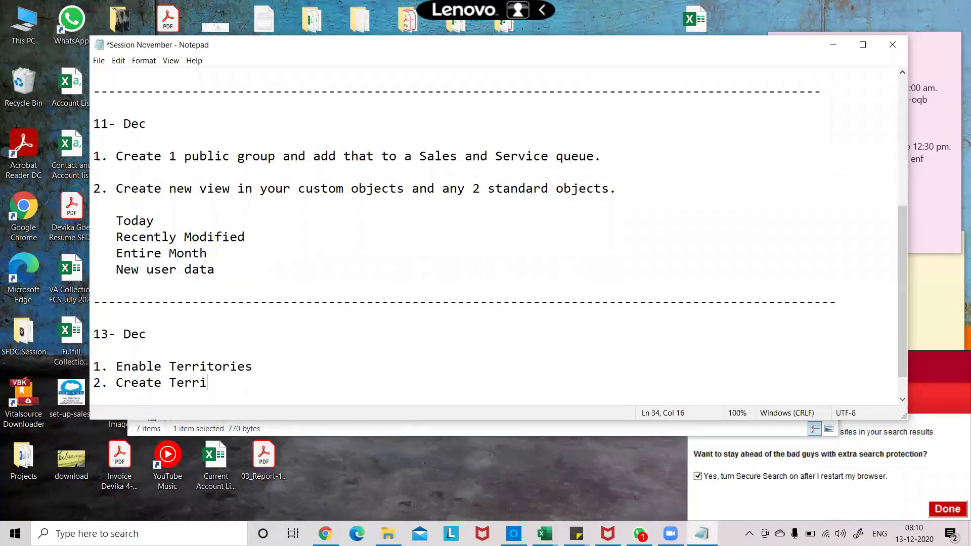
type("tory Management")
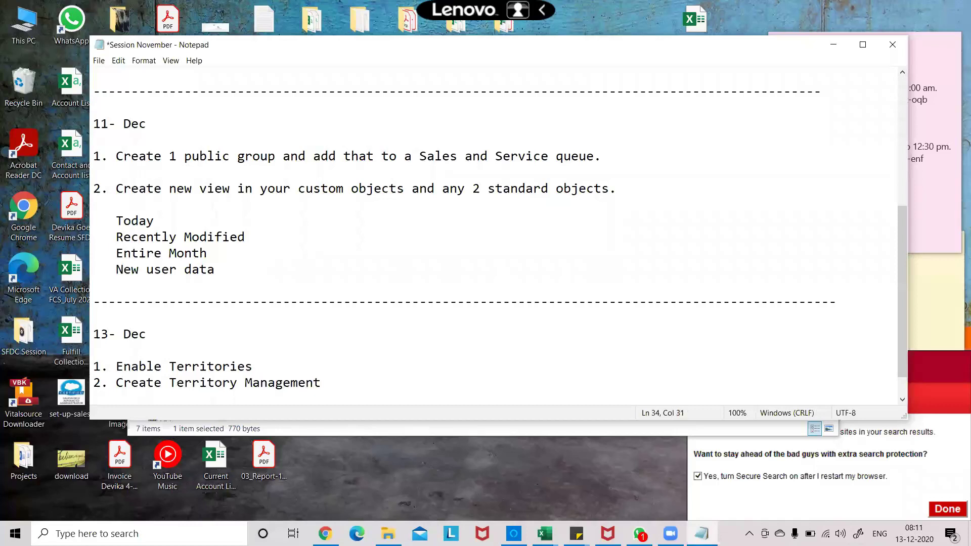
key("BackSpace")
key("BackSpace")
key("BackSpace")
key("BackSpace")
key("BackSpace")
key("BackSpace")
key("BackSpace")
key("BackSpace")
key("BackSpace")
key("BackSpace")
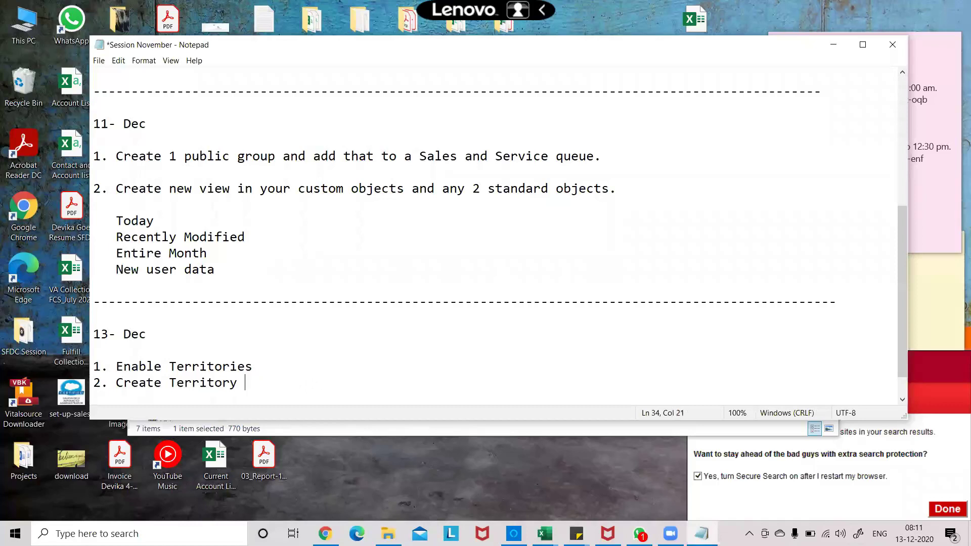
type("Hierarchy.")
key("Return")
key("Return")
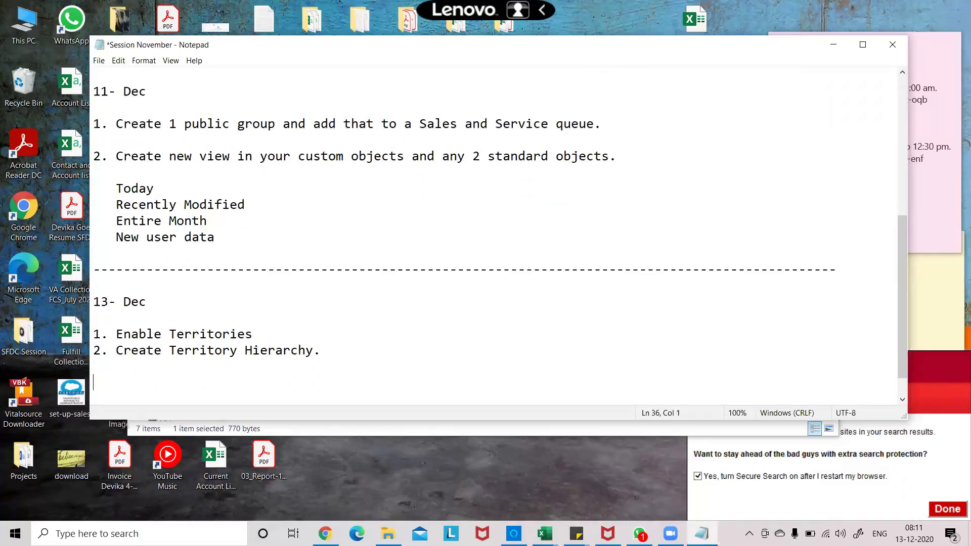
type("---------------------------------------------------------------------------------------------------")
key("BackSpace")
Select the 13- Dec heading and its two tasks in the notes, and switch to the Salesforce page in Chrome.
left_click_drag(320, 350, 95, 301)
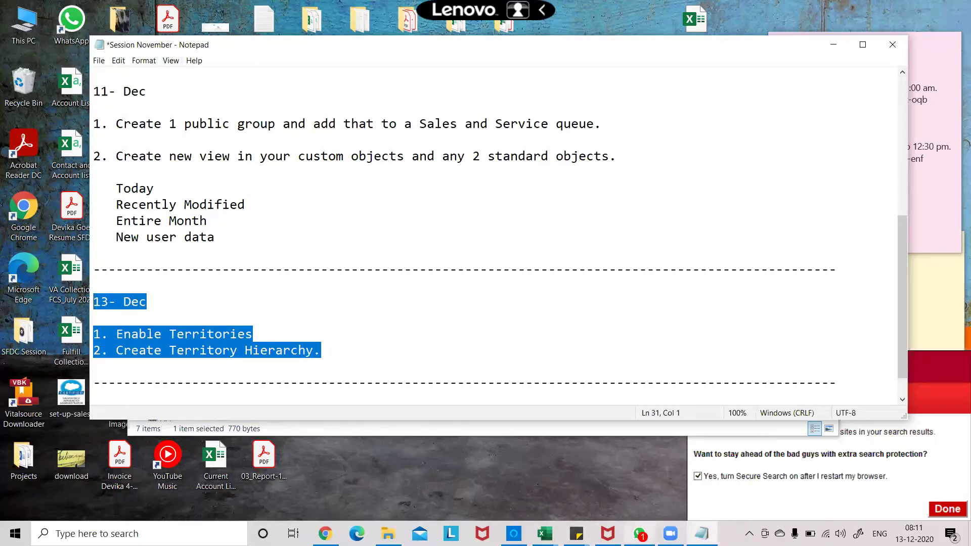
left_click(325, 534)
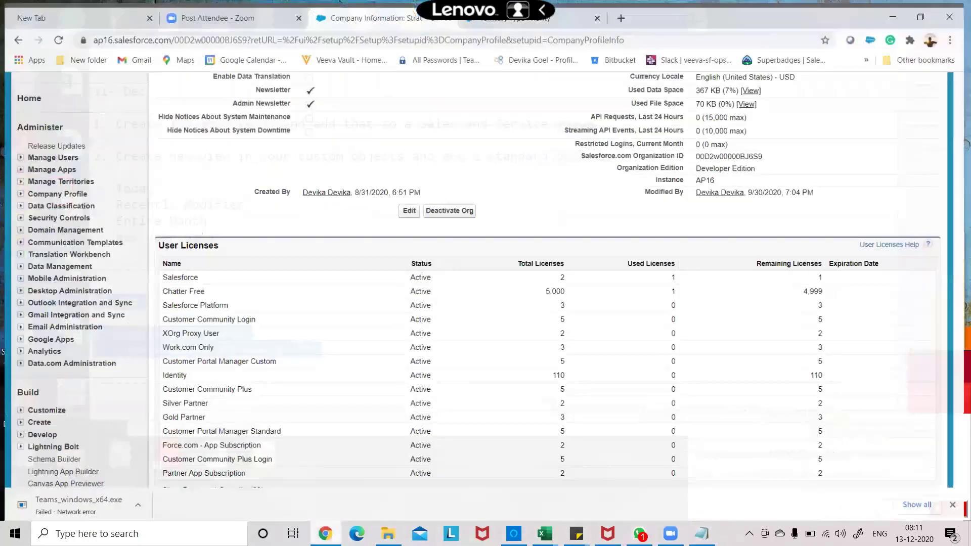